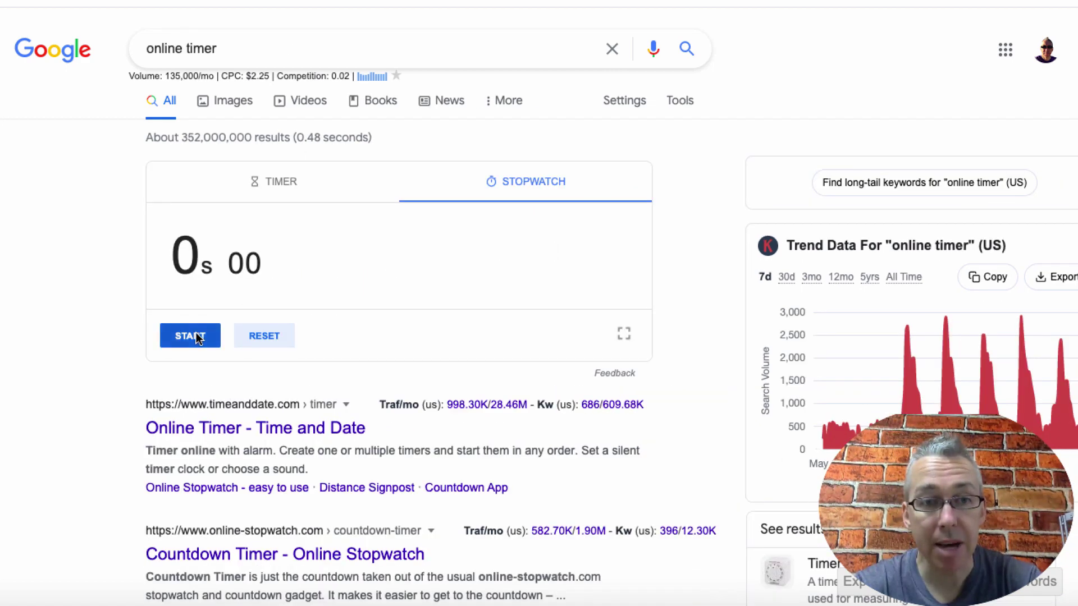
Start the online stopwatch.
{"action": "left_click", "coordinate": [195, 334]}
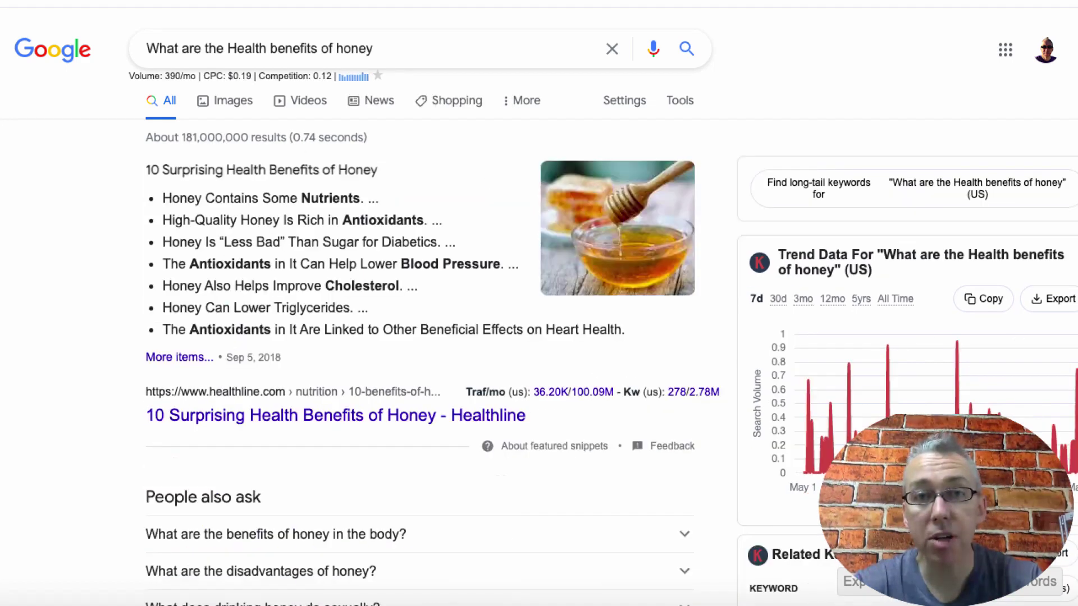
Expand and collapse several People also ask questions for the honey query to load more, and review the extended question list.
{"action": "scroll", "coordinate": [735, 277], "scroll_direction": "down", "scroll_amount": 5}
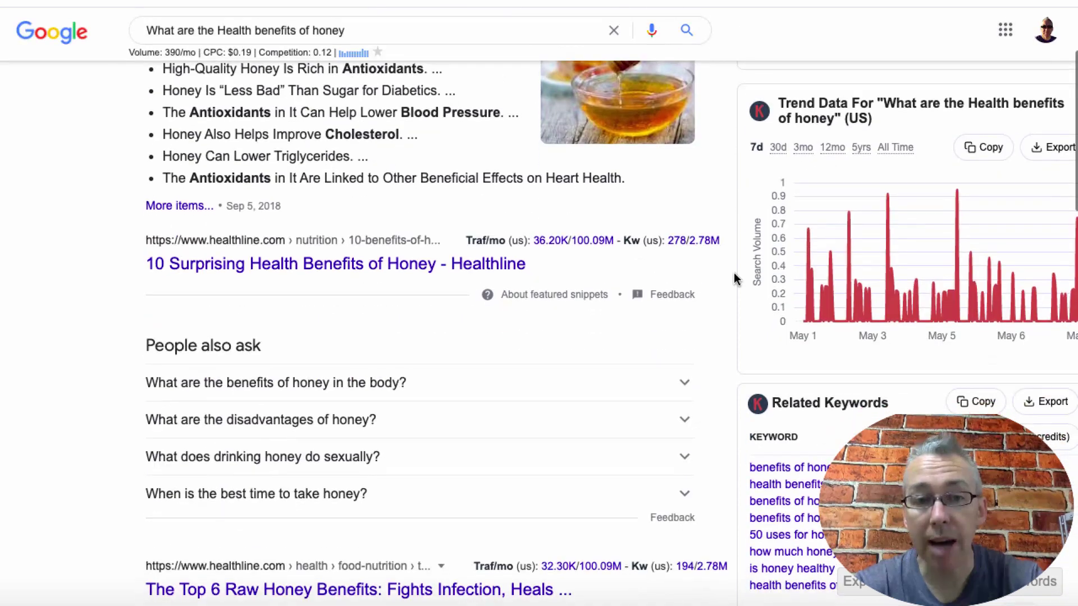
{"action": "left_click", "coordinate": [685, 279]}
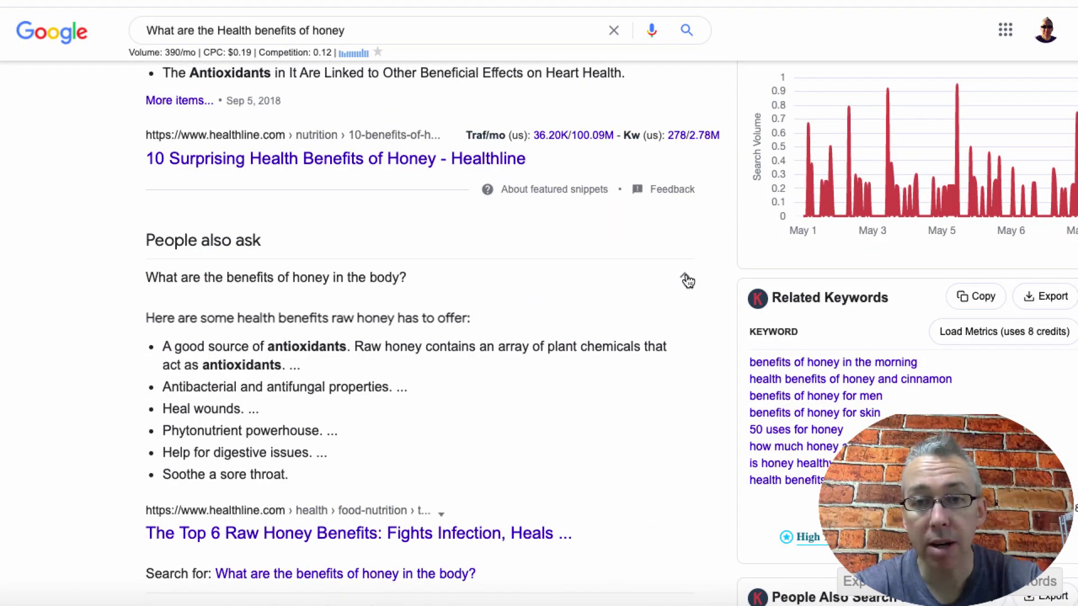
{"action": "left_click", "coordinate": [685, 279]}
{"action": "left_click", "coordinate": [682, 391]}
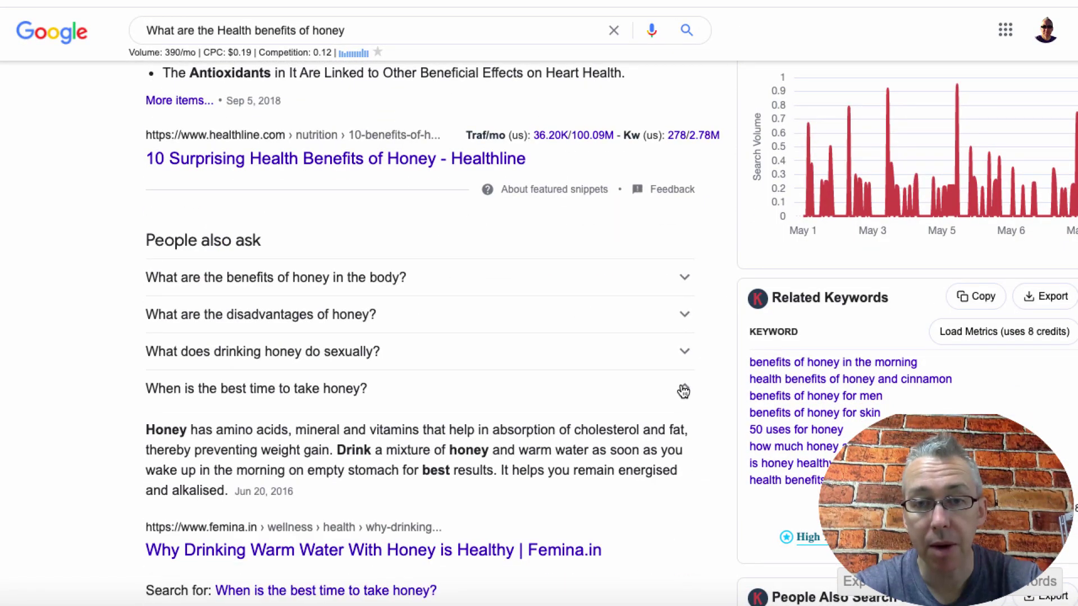
{"action": "left_click", "coordinate": [683, 391]}
{"action": "scroll", "coordinate": [683, 391], "scroll_direction": "down", "scroll_amount": 2}
{"action": "left_click", "coordinate": [683, 390]}
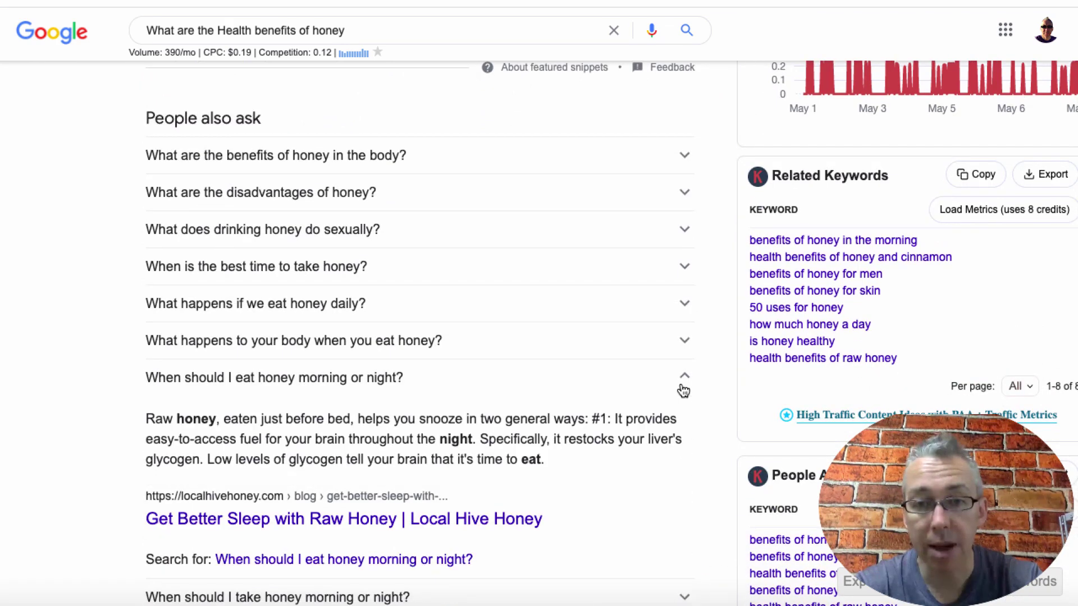
{"action": "left_click", "coordinate": [683, 390]}
{"action": "scroll", "coordinate": [682, 388], "scroll_direction": "down", "scroll_amount": 1}
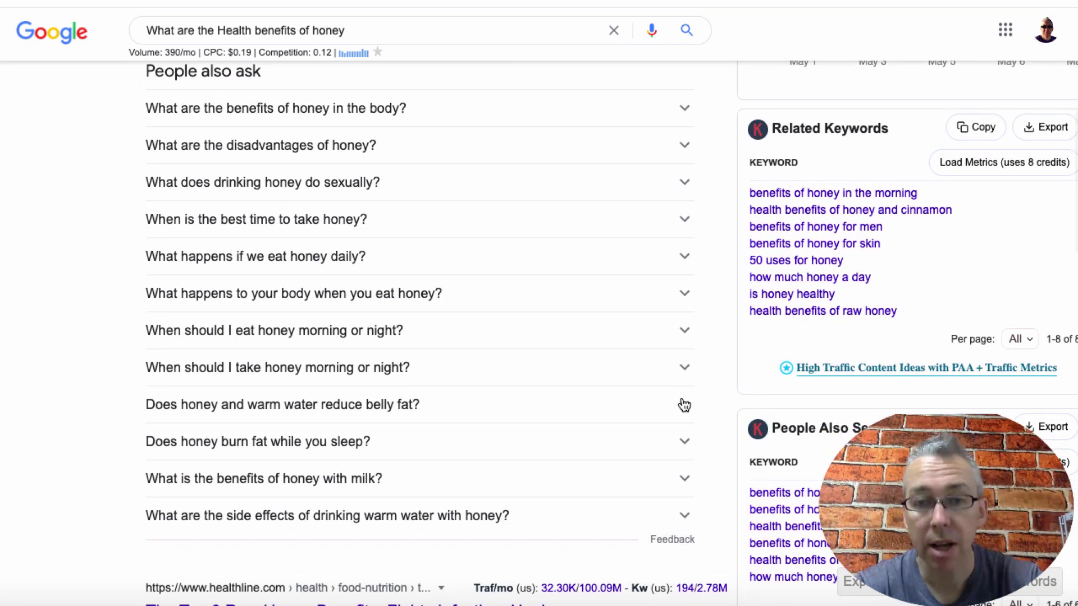
{"action": "left_click", "coordinate": [683, 404]}
{"action": "left_click", "coordinate": [684, 405]}
{"action": "scroll", "coordinate": [683, 404], "scroll_direction": "down", "scroll_amount": 1}
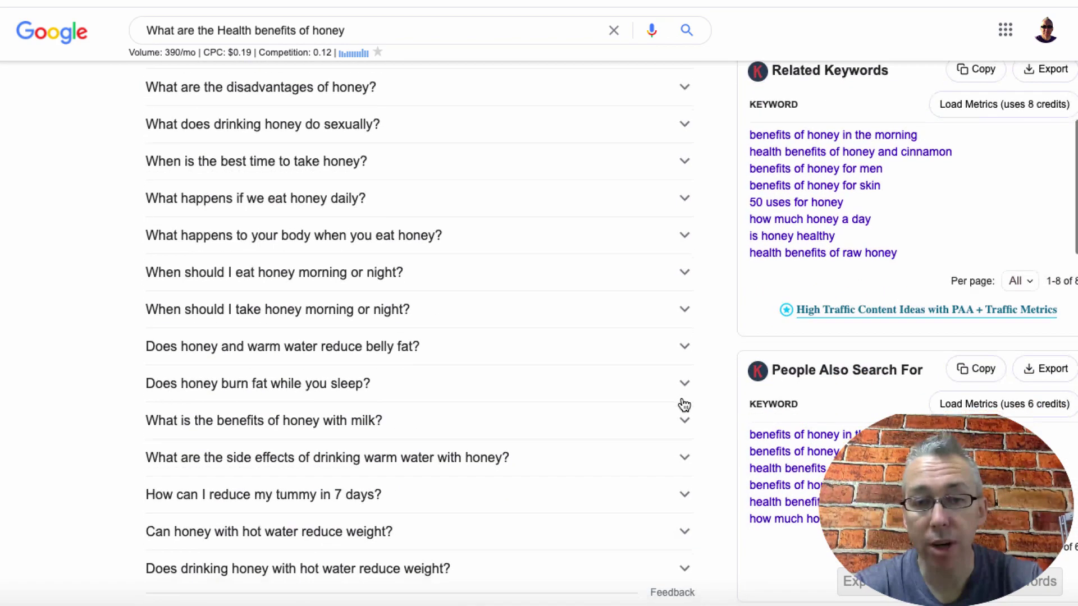
{"action": "left_click", "coordinate": [686, 456]}
{"action": "left_click", "coordinate": [686, 456]}
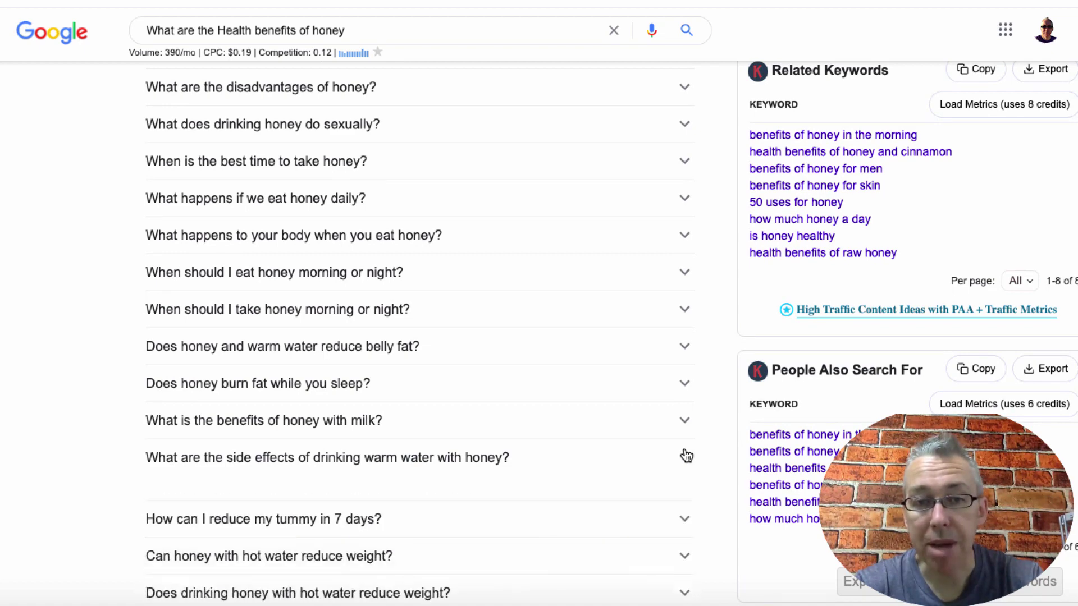
{"action": "scroll", "coordinate": [686, 455], "scroll_direction": "up", "scroll_amount": 1}
{"action": "scroll", "coordinate": [686, 456], "scroll_direction": "up", "scroll_amount": 2}
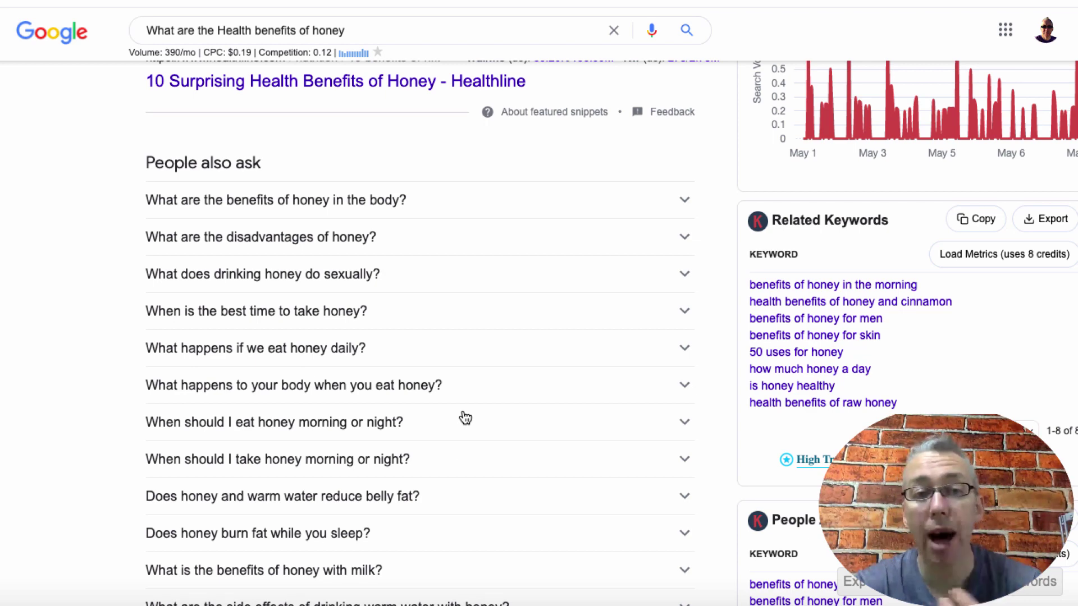
{"action": "scroll", "coordinate": [465, 418], "scroll_direction": "down", "scroll_amount": 4}
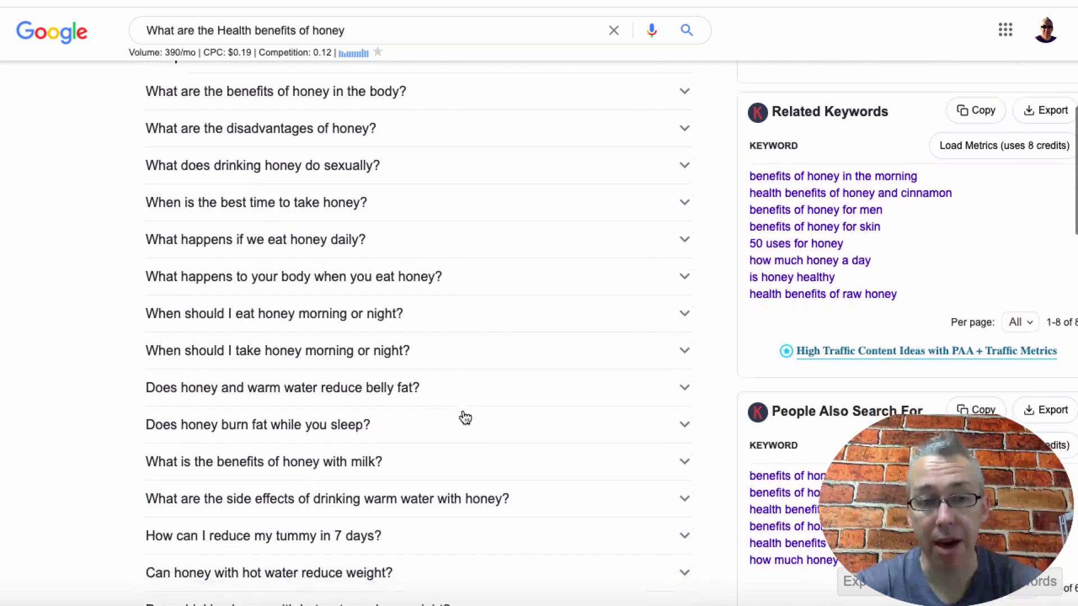
{"action": "scroll", "coordinate": [464, 418], "scroll_direction": "up", "scroll_amount": 2}
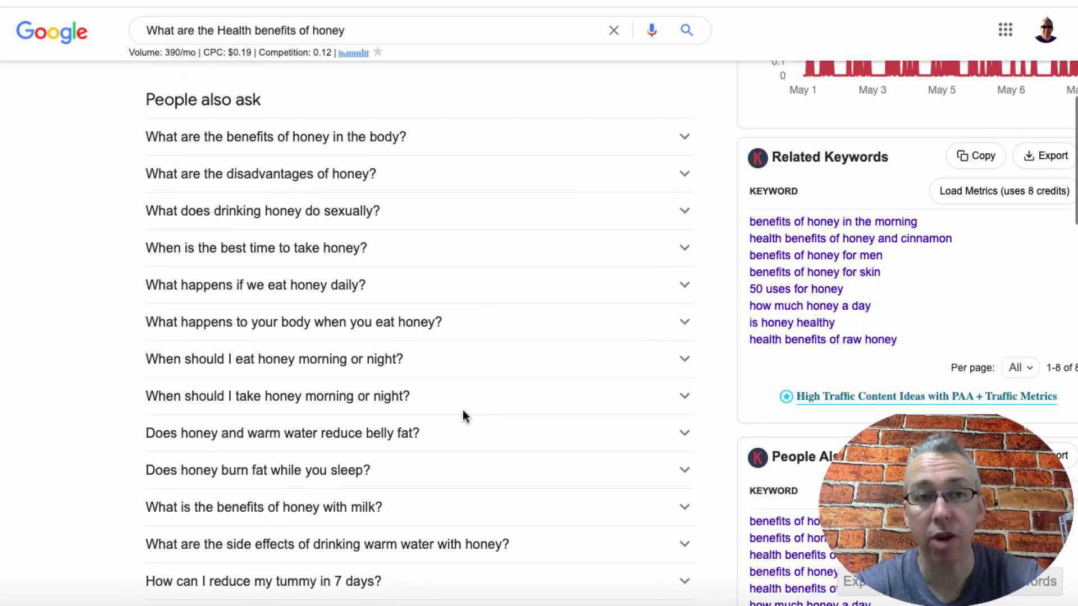
{"action": "scroll", "coordinate": [465, 419], "scroll_direction": "up", "scroll_amount": 1}
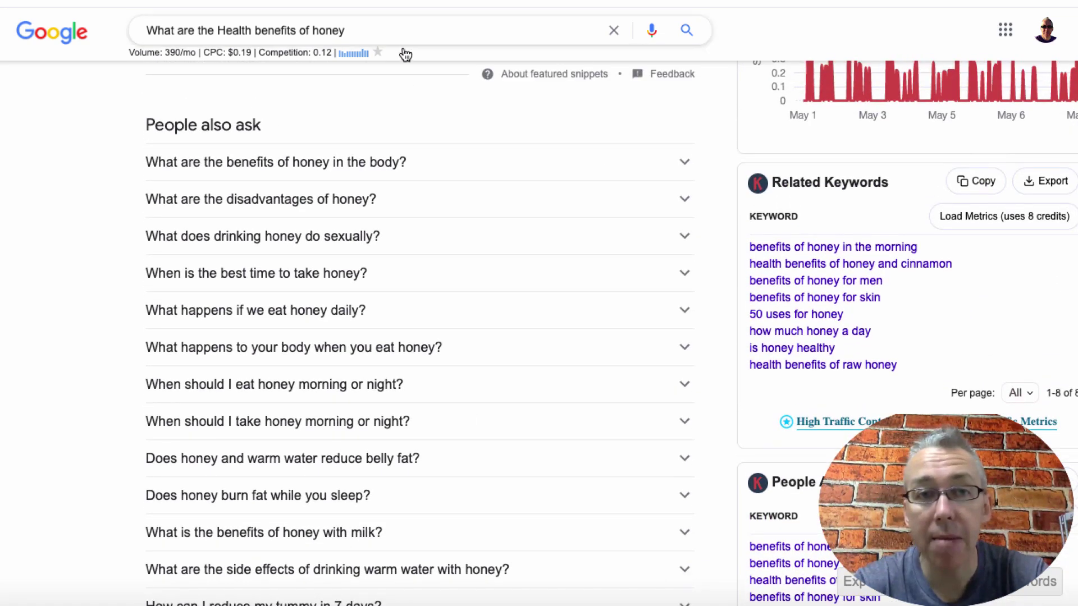
Copy the search query "What are the Health benefits of honey" and open the Long-form assistant template in Conversion.ai.
{"action": "left_click_drag", "start_coordinate": [356, 29], "coordinate": [146, 25]}
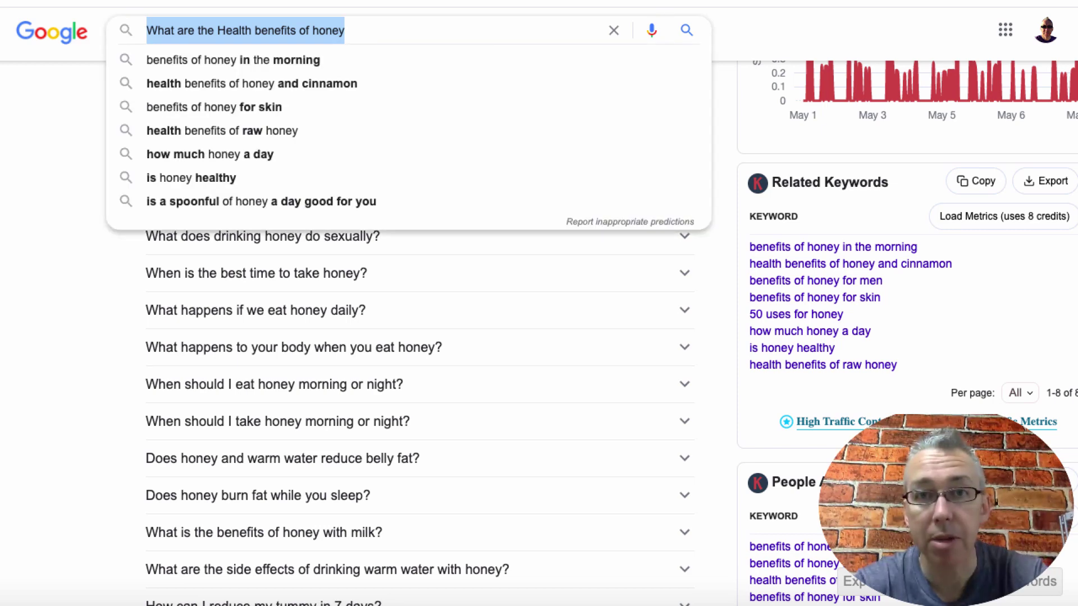
{"action": "key", "text": "ctrl+Tab"}
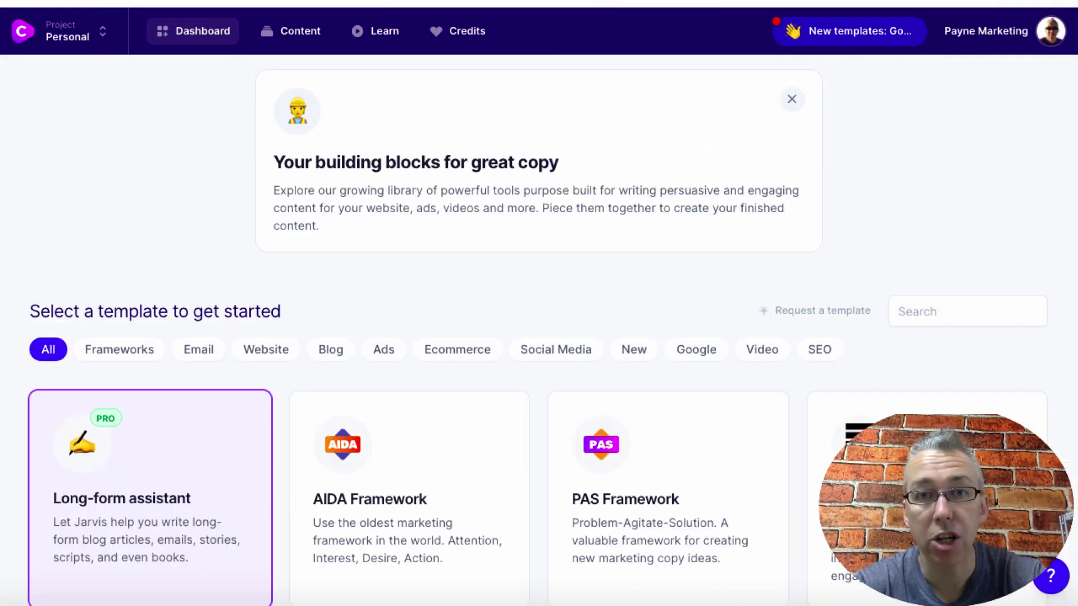
{"action": "left_click", "coordinate": [106, 488]}
Describe the content to create as "A blog post telling people What are the Health benefits of honey".
{"action": "scroll", "coordinate": [362, 424], "scroll_direction": "down", "scroll_amount": 2}
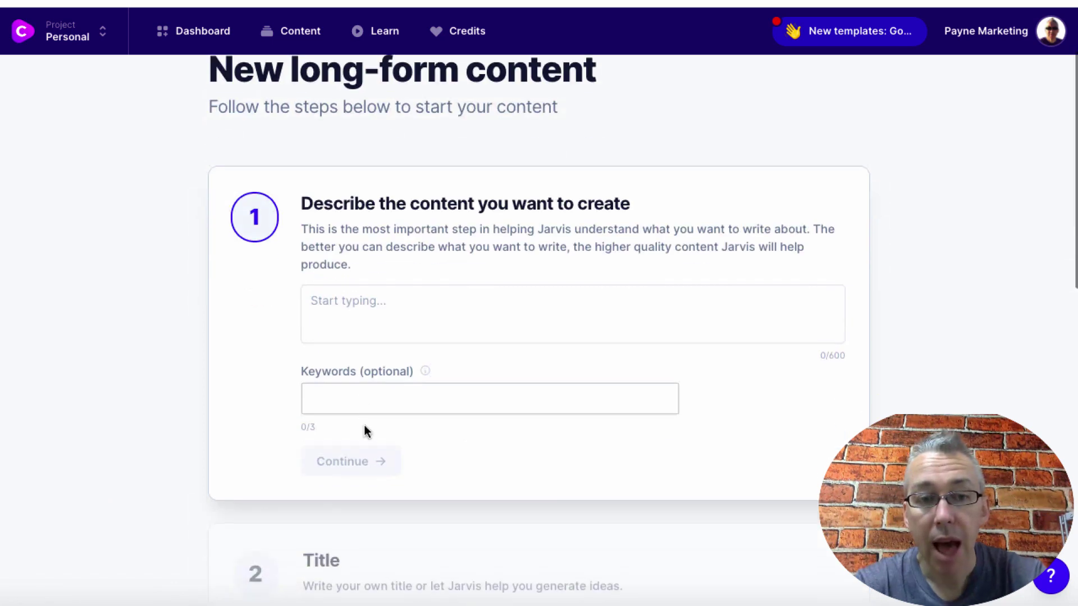
{"action": "left_click", "coordinate": [352, 315]}
{"action": "type", "text": "A b"}
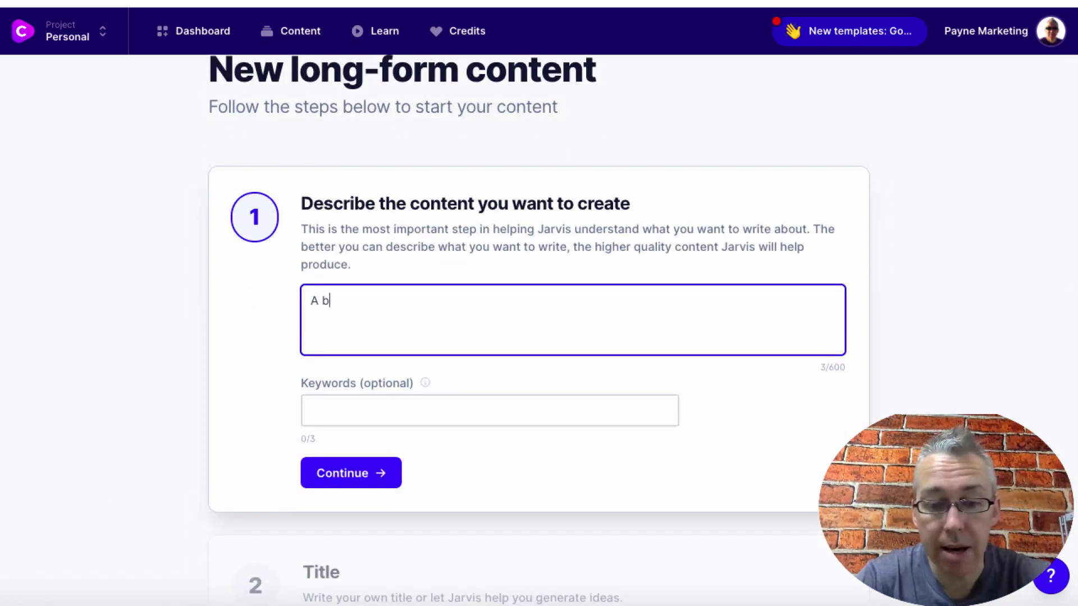
{"action": "type", "text": "log post a"}
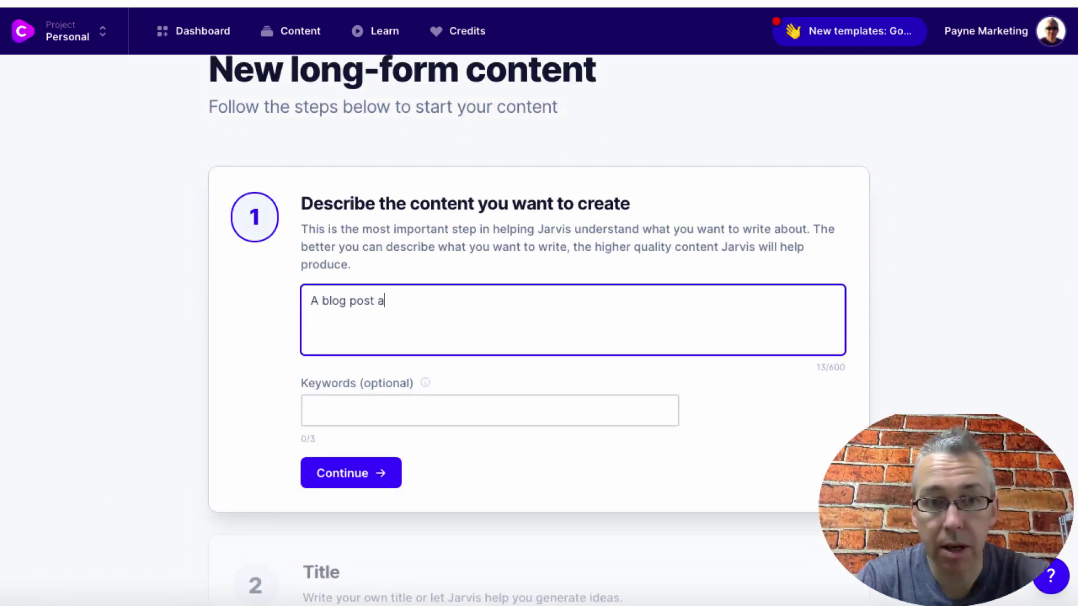
{"action": "key", "text": "BackSpace"}
{"action": "type", "text": "a"}
{"action": "key", "text": "BackSpace"}
{"action": "type", "text": "tell"}
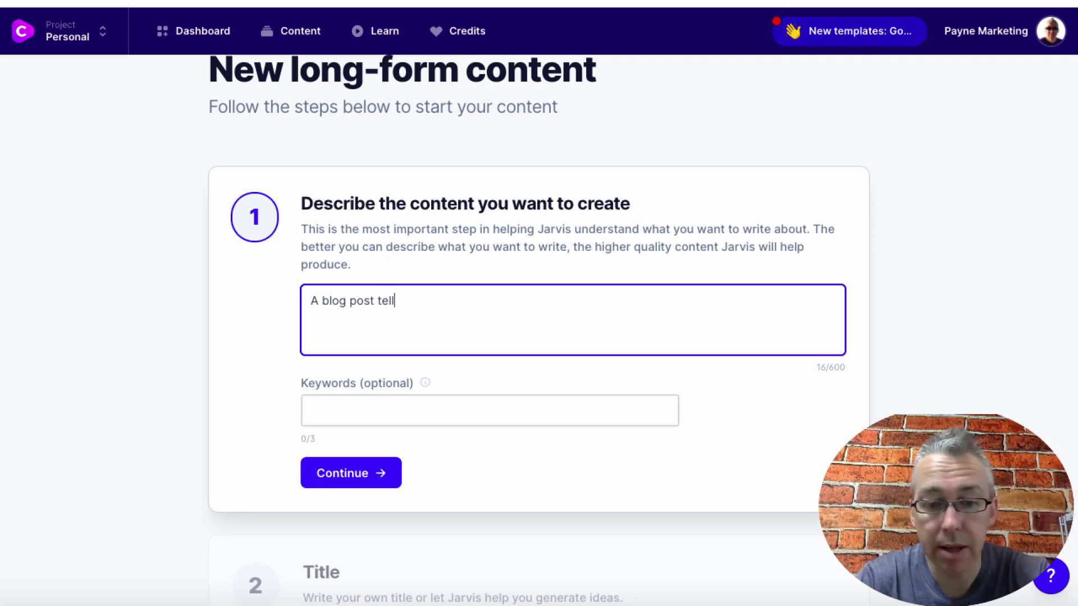
{"action": "type", "text": "ing people"}
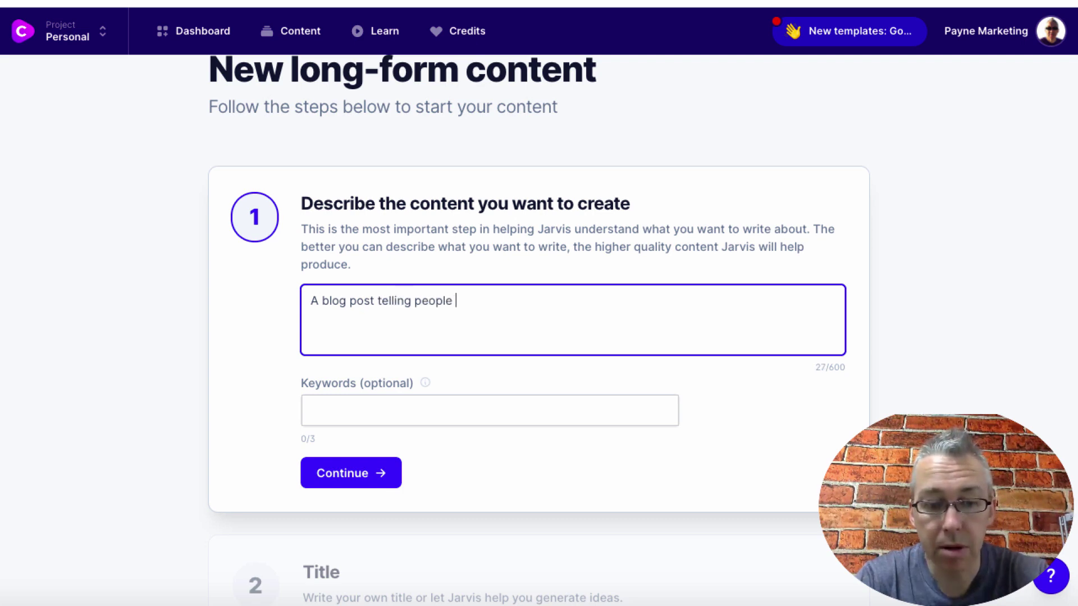
{"action": "type", "text": " What are the Health benefits of honey"}
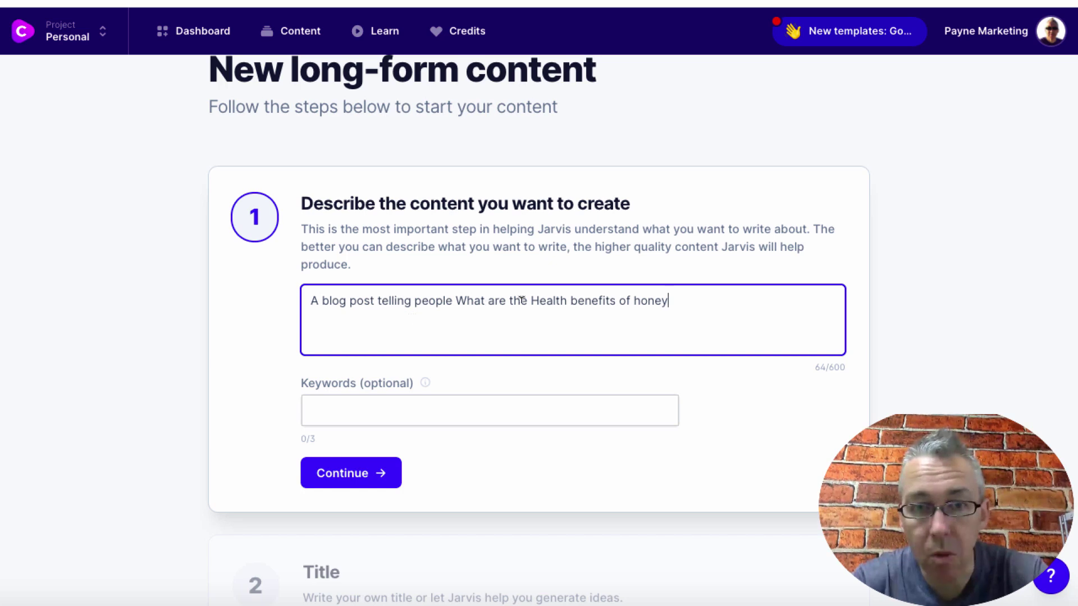
Reword the description to "A blog post telling people What the Health benefits of honey are." and continue to the title stage.
{"action": "left_click_drag", "start_coordinate": [506, 302], "coordinate": [487, 302]}
{"action": "key", "text": "BackSpace"}
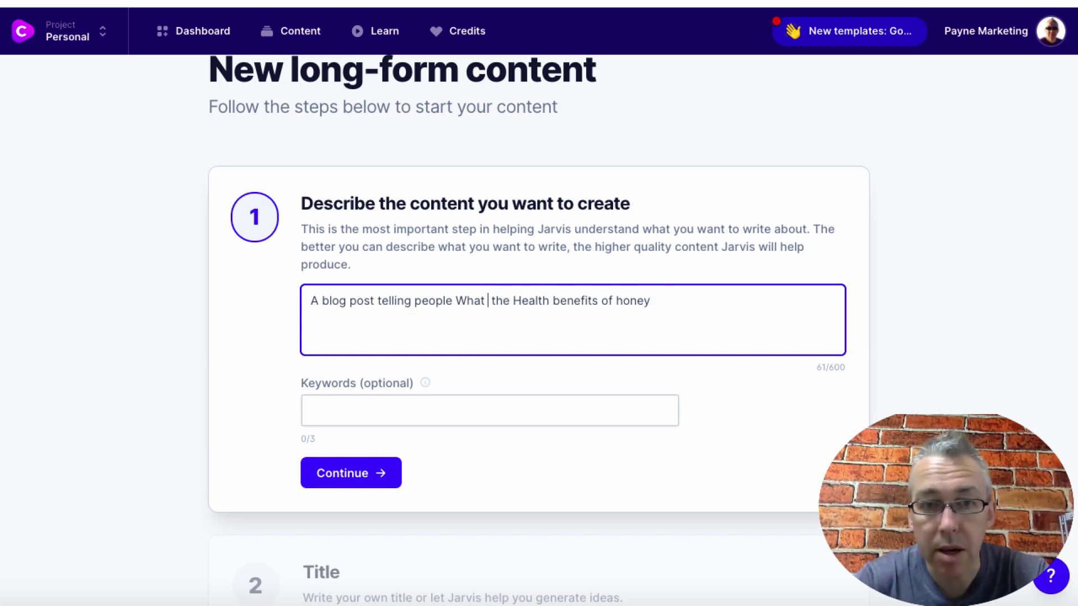
{"action": "left_click", "coordinate": [665, 295]}
{"action": "type", "text": "are"}
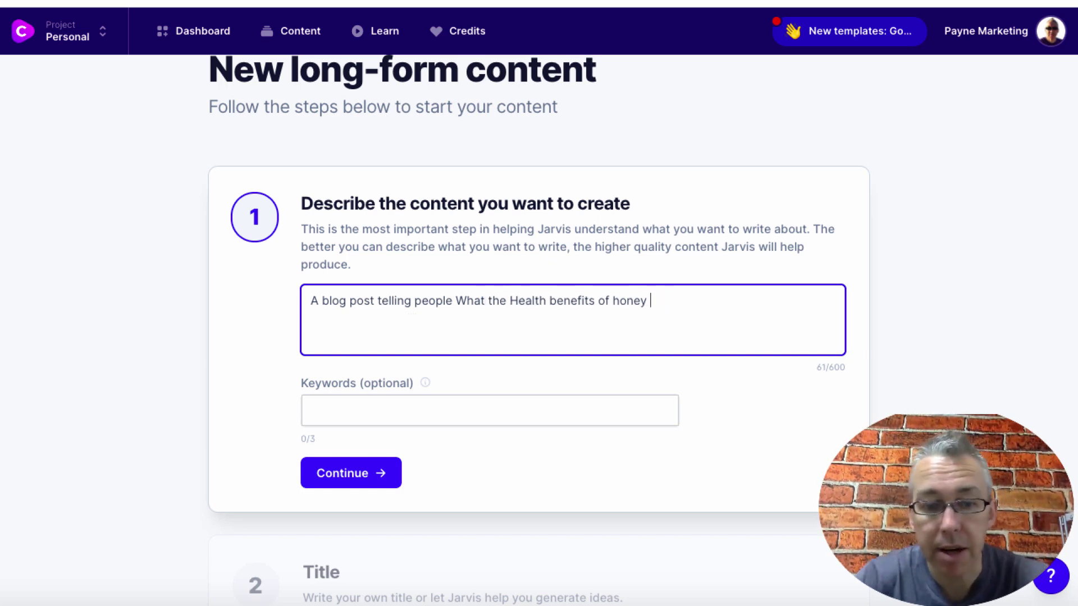
{"action": "type", "text": "."}
{"action": "scroll", "coordinate": [551, 303], "scroll_direction": "down", "scroll_amount": 2}
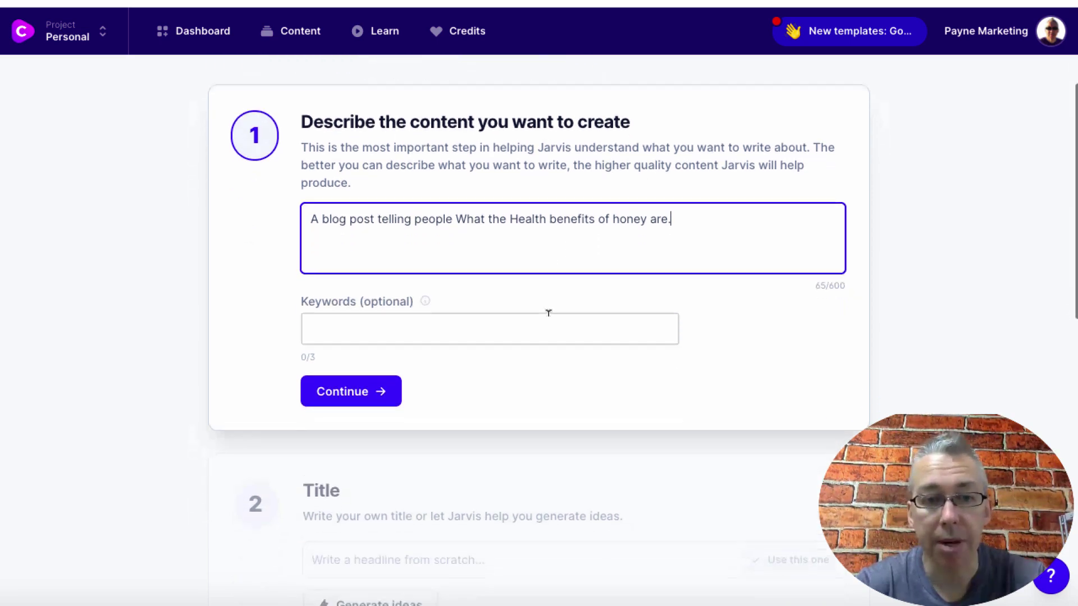
{"action": "left_click", "coordinate": [366, 377]}
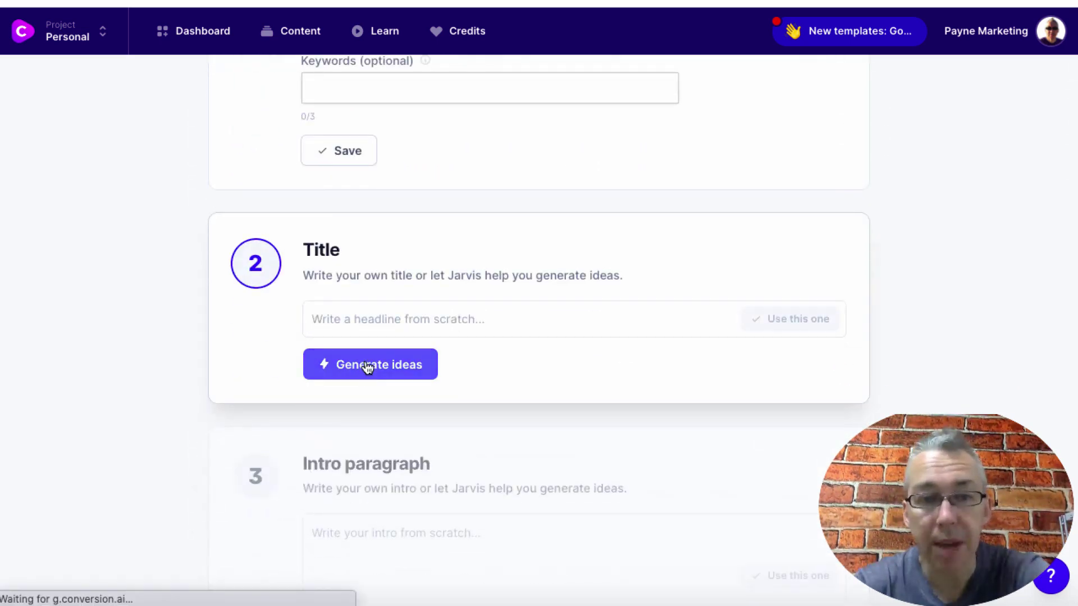
Generate title ideas and use "Honey's Natural Healing Power" as the title.
{"action": "left_click", "coordinate": [367, 366]}
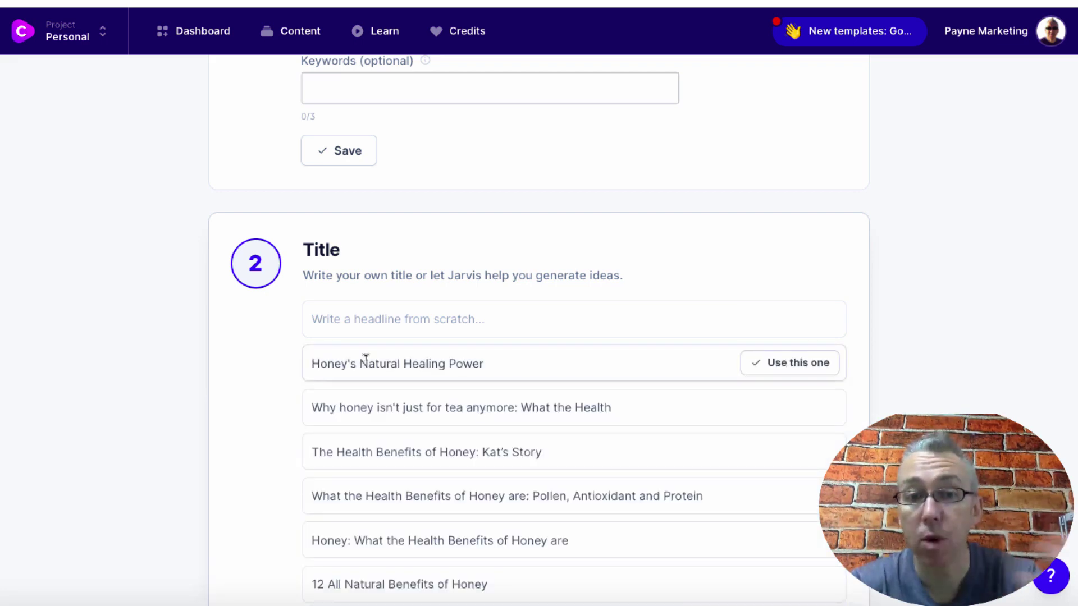
{"action": "scroll", "coordinate": [527, 386], "scroll_direction": "down", "scroll_amount": 3}
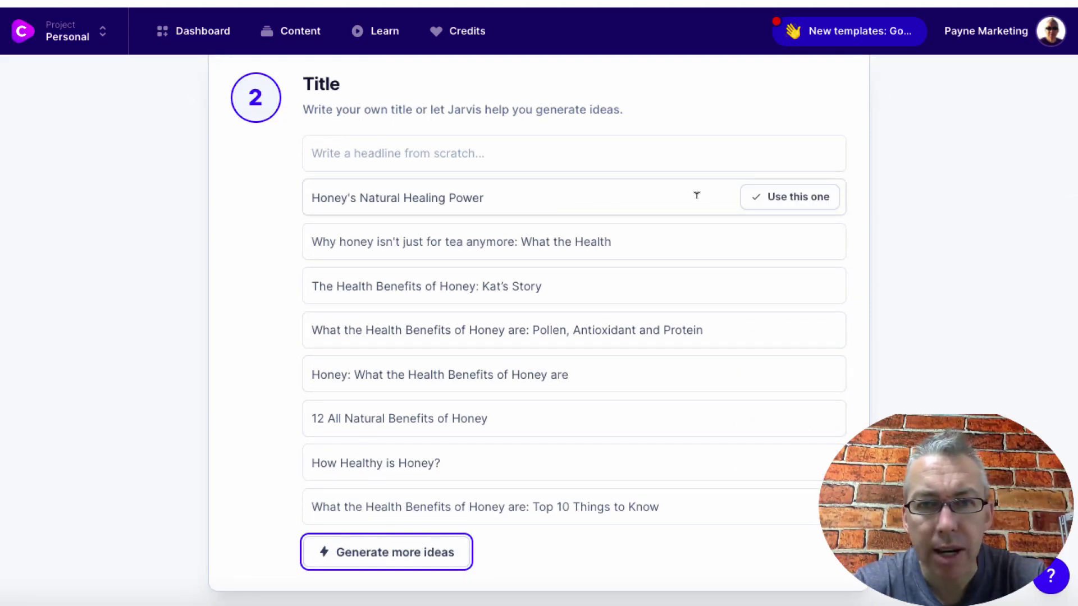
{"action": "left_click", "coordinate": [799, 199]}
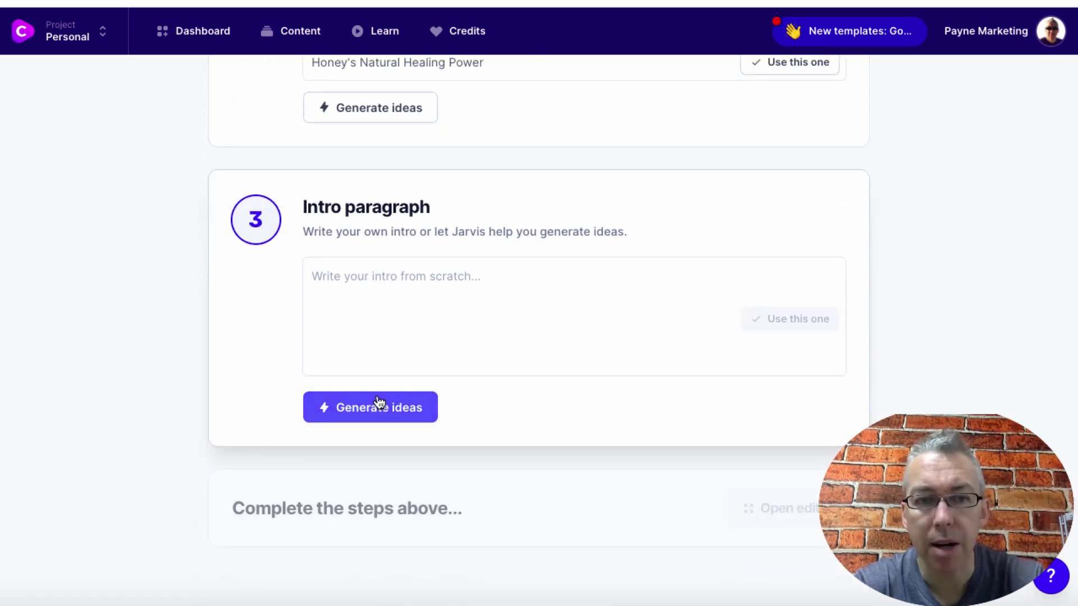
Generate intro ideas, use the one beginning "Honey has been used for centuries to help with a variety of ailments", and open the editor.
{"action": "left_click", "coordinate": [376, 403]}
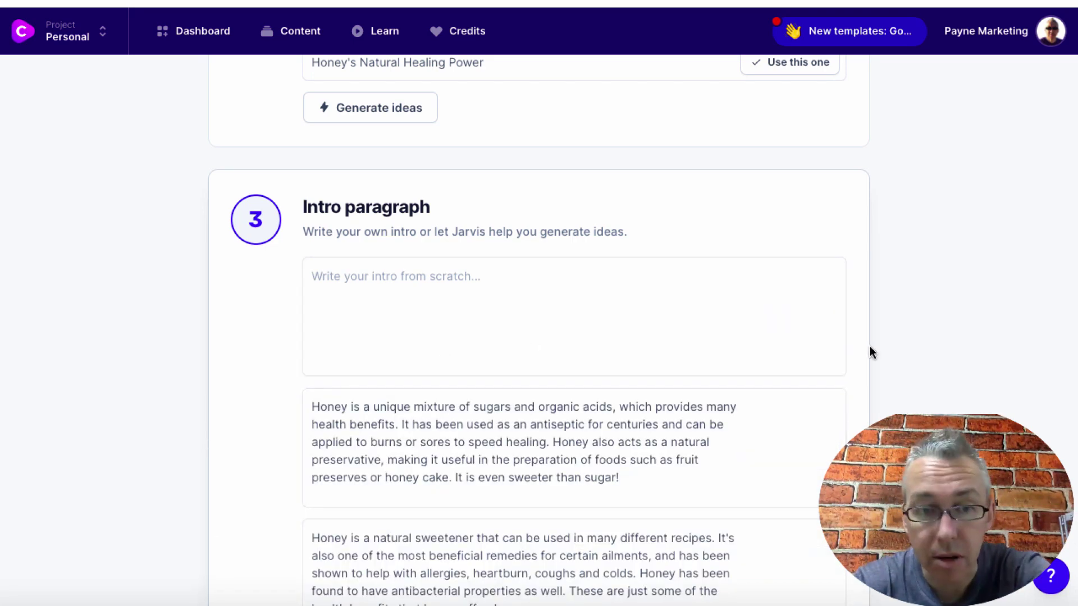
{"action": "scroll", "coordinate": [870, 354], "scroll_direction": "down", "scroll_amount": 3}
{"action": "scroll", "coordinate": [617, 387], "scroll_direction": "down", "scroll_amount": 2}
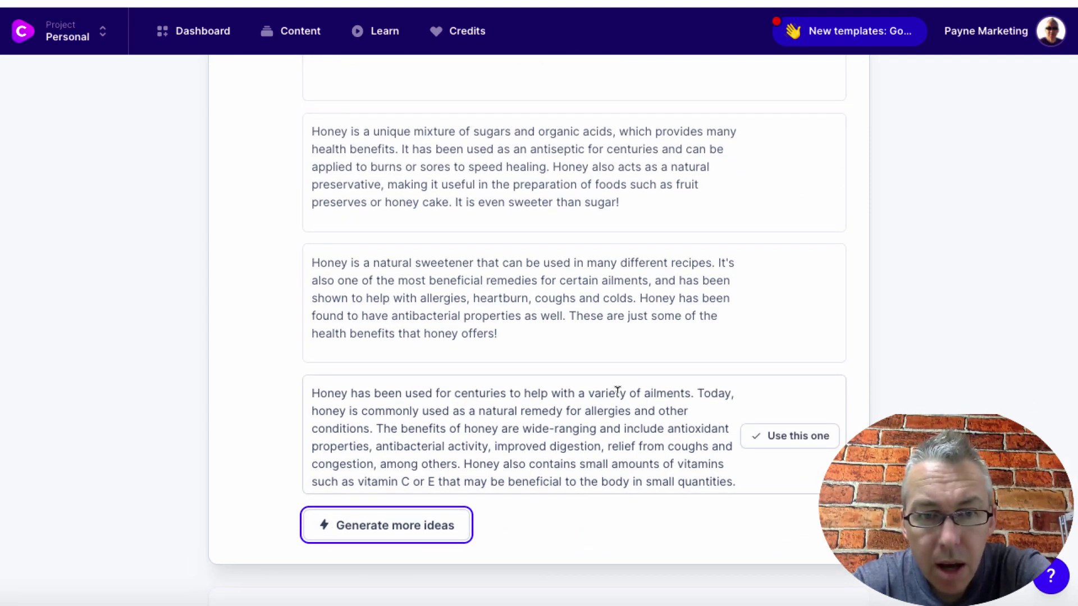
{"action": "left_click", "coordinate": [760, 440]}
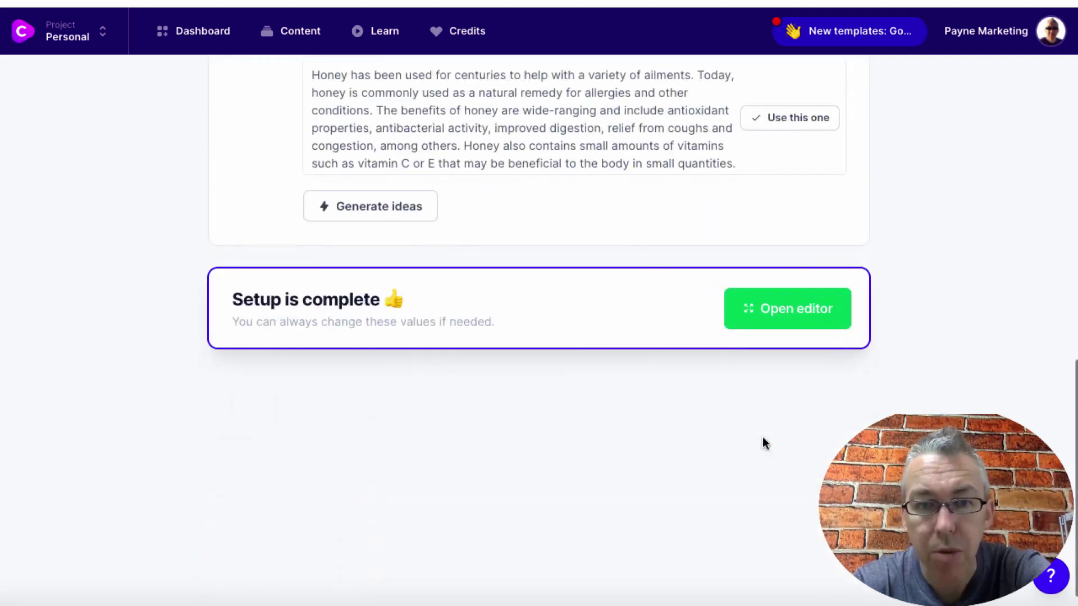
{"action": "left_click", "coordinate": [791, 317]}
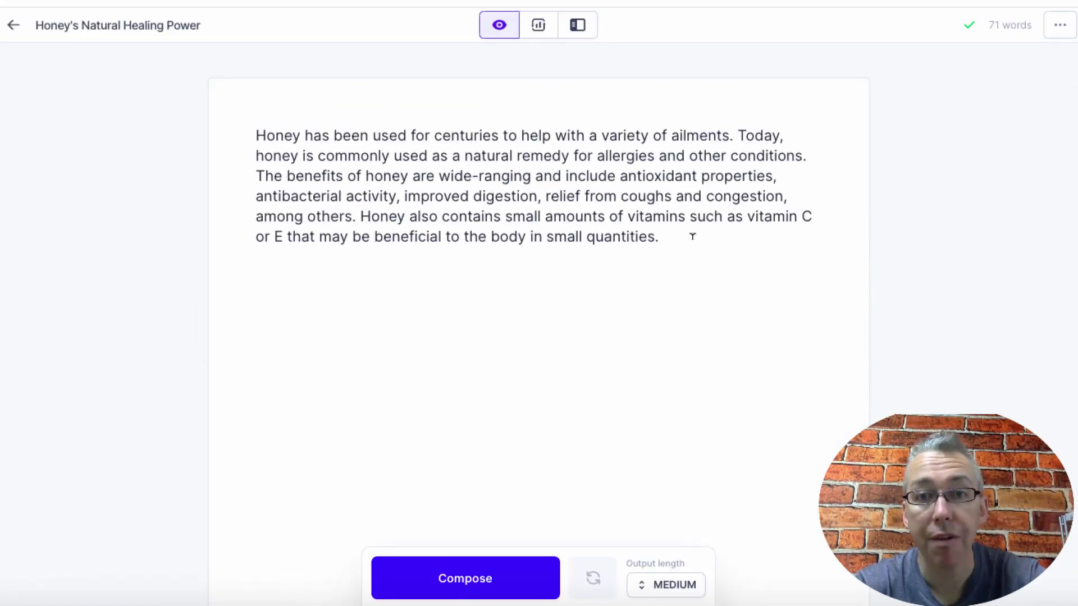
Copy the whole intro paragraph and run a Premium Search on it in Copyscape to check for plagiarism.
{"action": "left_click_drag", "start_coordinate": [692, 237], "coordinate": [250, 135]}
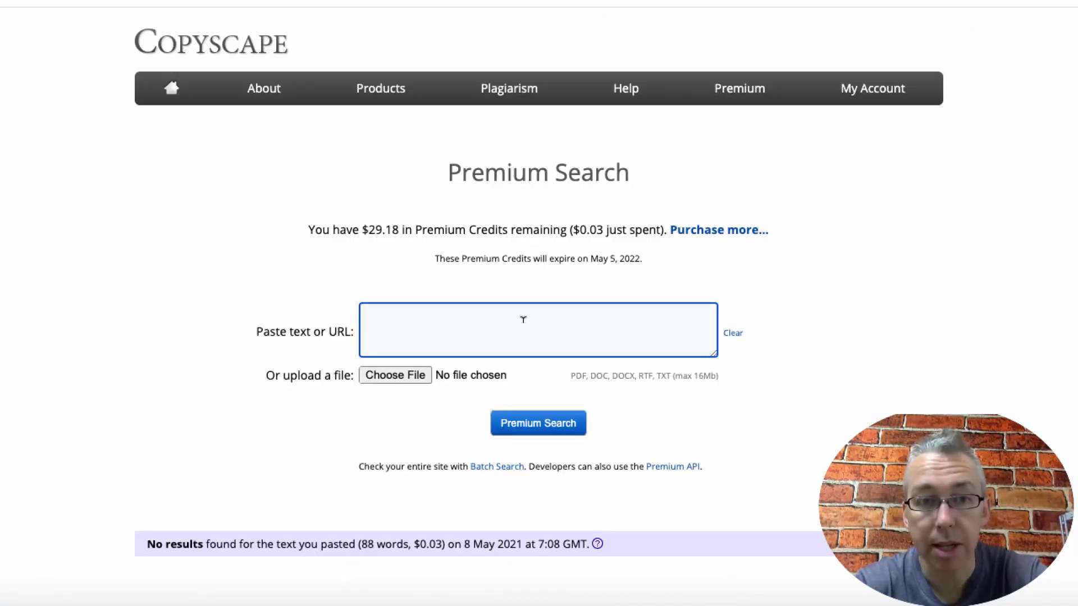
{"action": "key", "text": "ctrl+v"}
{"action": "left_click", "coordinate": [538, 426]}
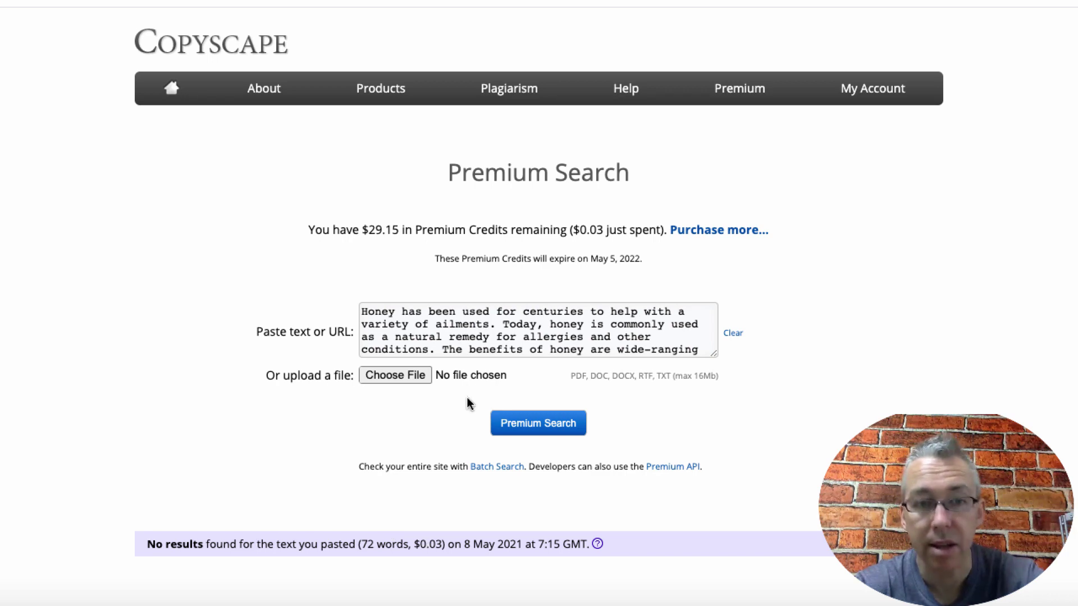
Return to the "Honey's Natural Healing Power" document in Conversion.ai and switch the editor to Power mode.
{"action": "left_click", "coordinate": [701, 1]}
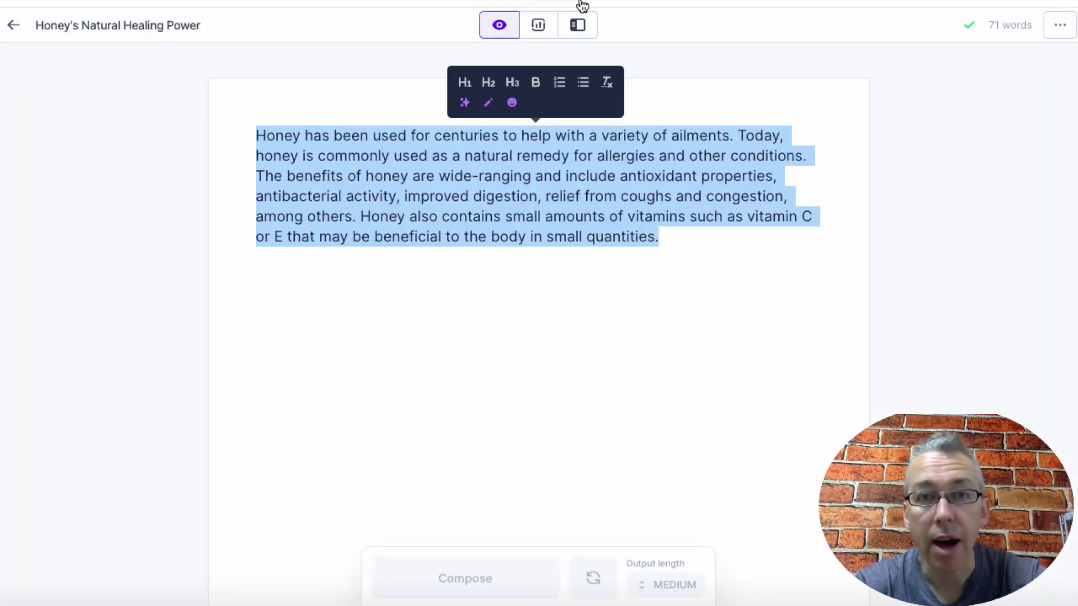
{"action": "left_click", "coordinate": [578, 32]}
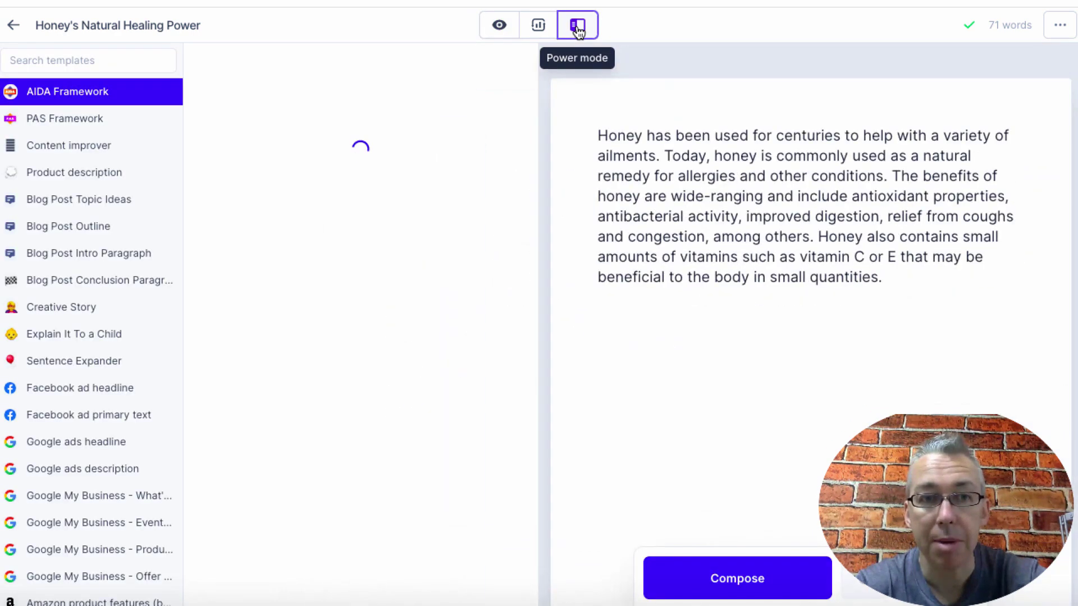
Generate a Blog Post Outline for the title "Honey's Natural Healing Power", and look over Google's People also ask questions while it runs.
{"action": "left_click_drag", "start_coordinate": [247, 33], "coordinate": [40, 28]}
{"action": "key", "text": "ctrl+c"}
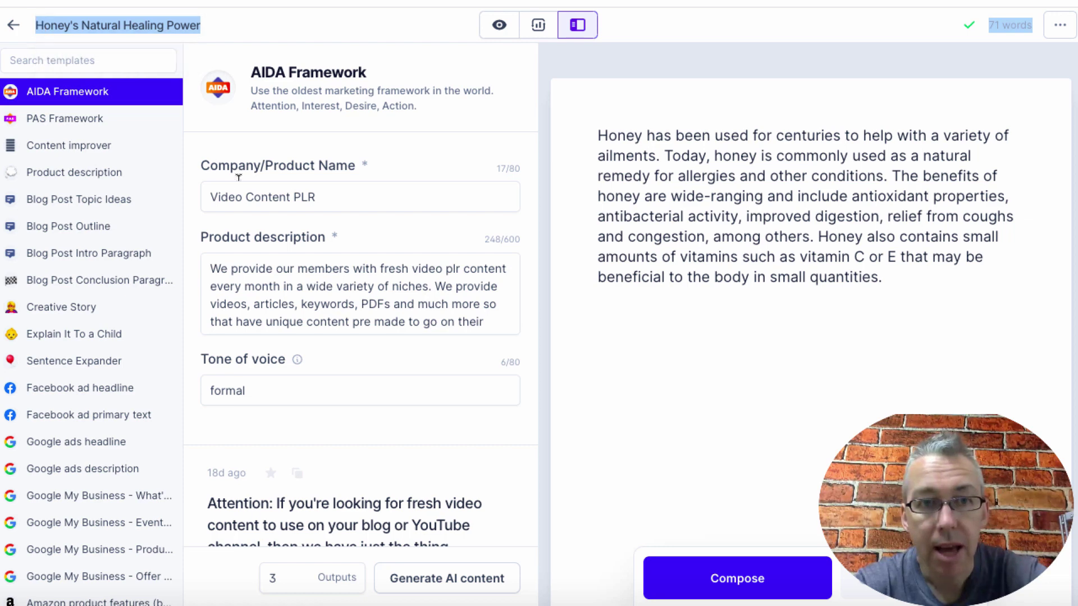
{"action": "left_click", "coordinate": [91, 230]}
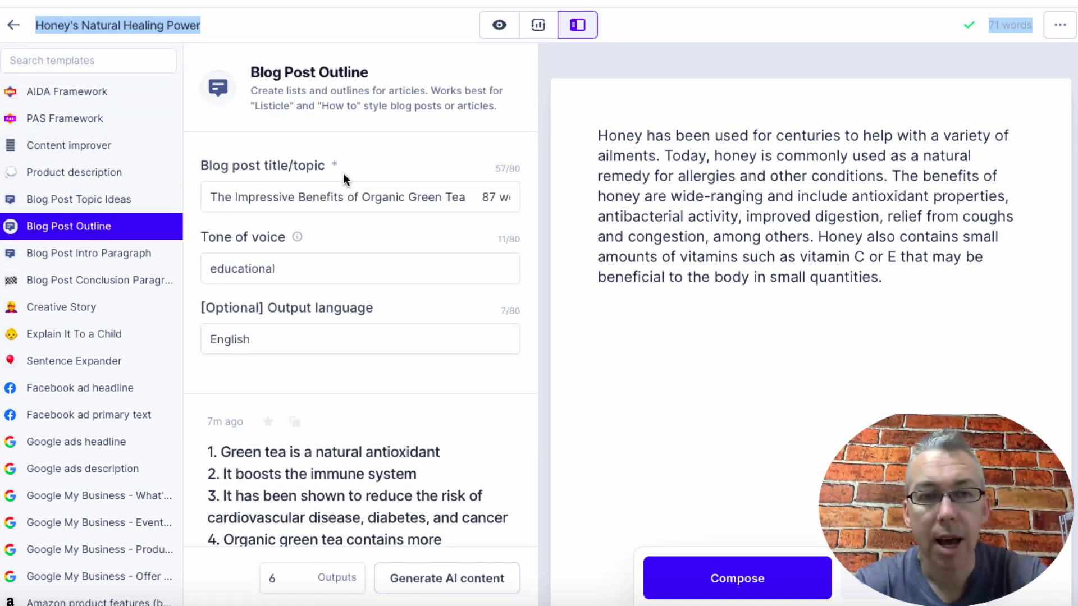
{"action": "left_click_drag", "start_coordinate": [466, 197], "coordinate": [144, 199]}
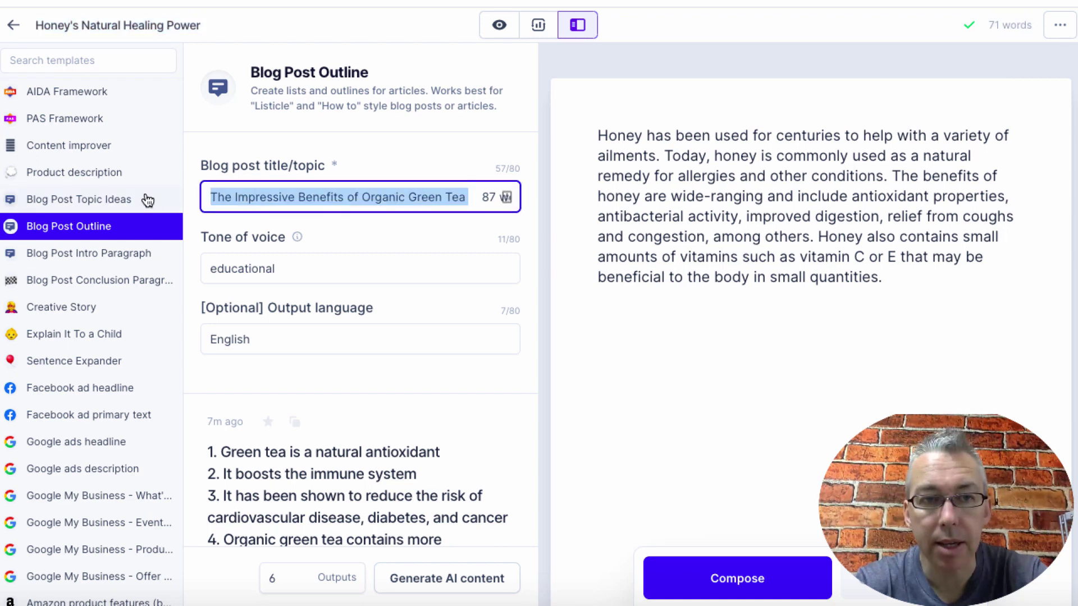
{"action": "key", "text": "ctrl+v"}
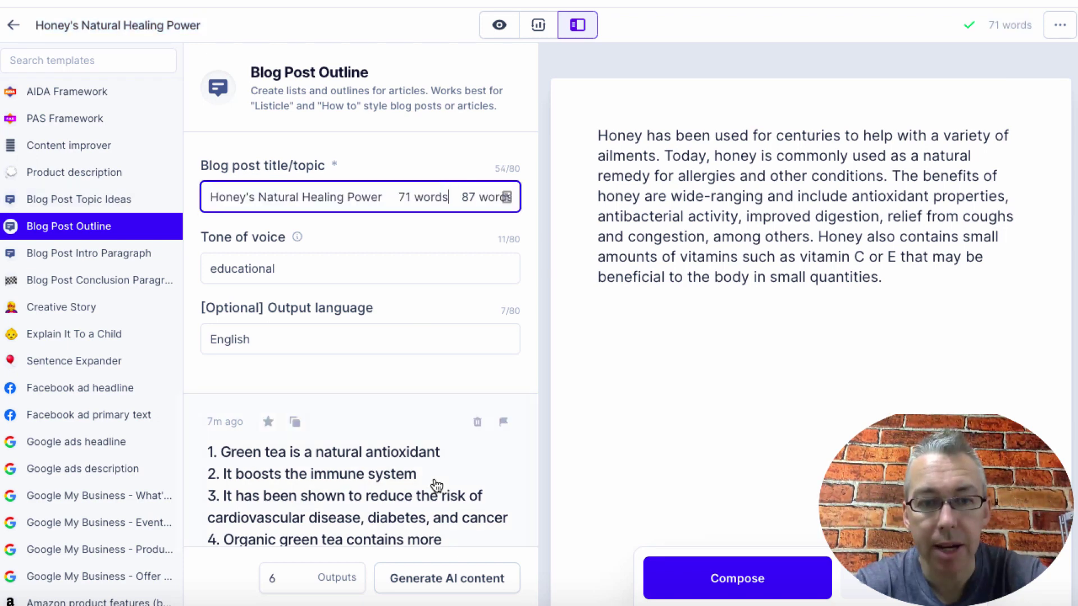
{"action": "left_click", "coordinate": [448, 579]}
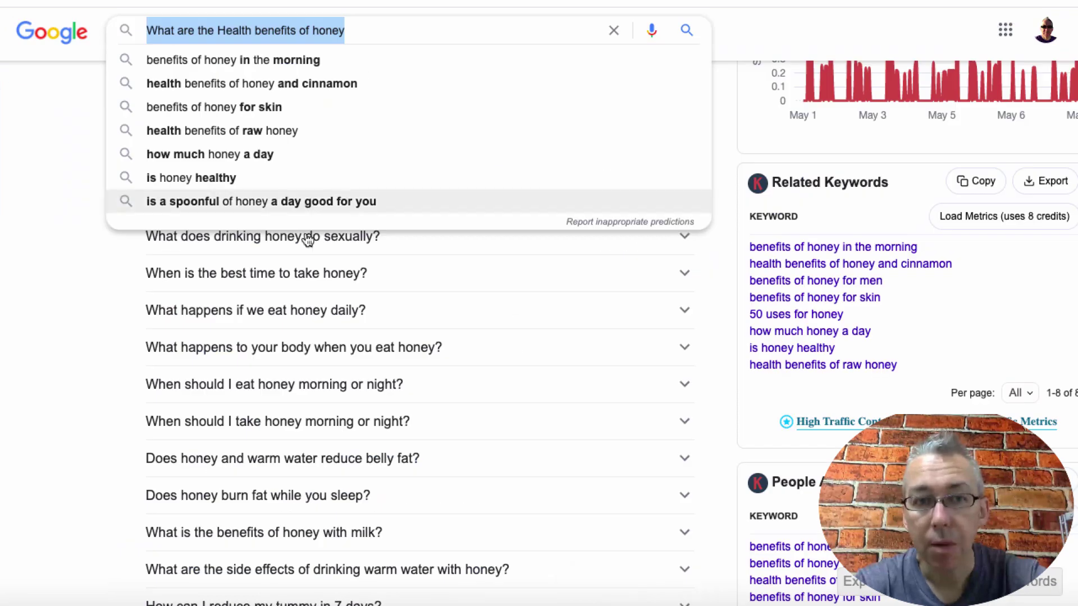
{"action": "left_click", "coordinate": [77, 367]}
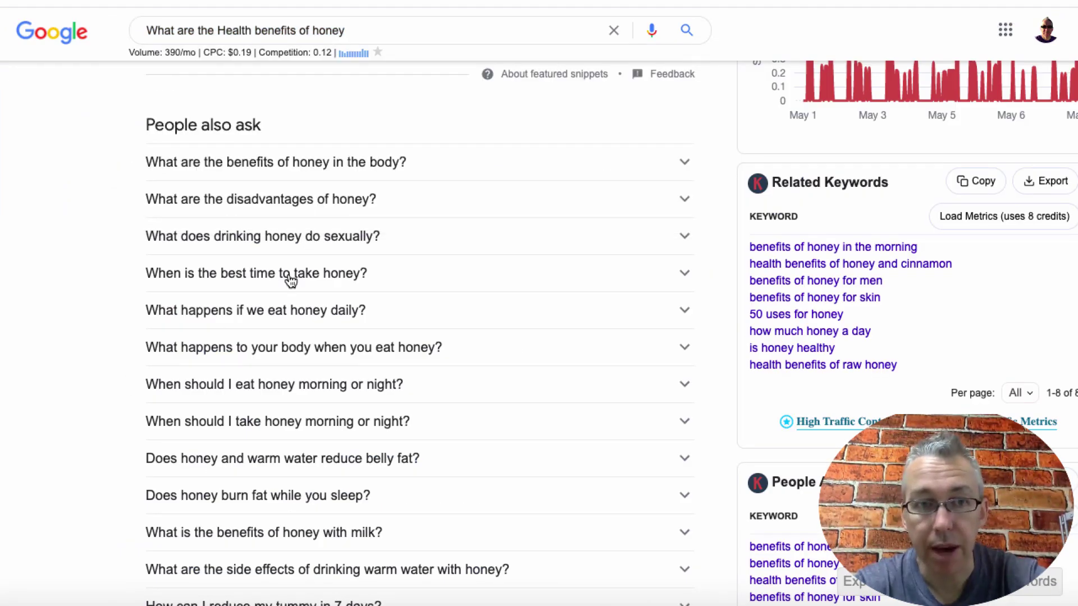
{"action": "left_click", "coordinate": [623, 2]}
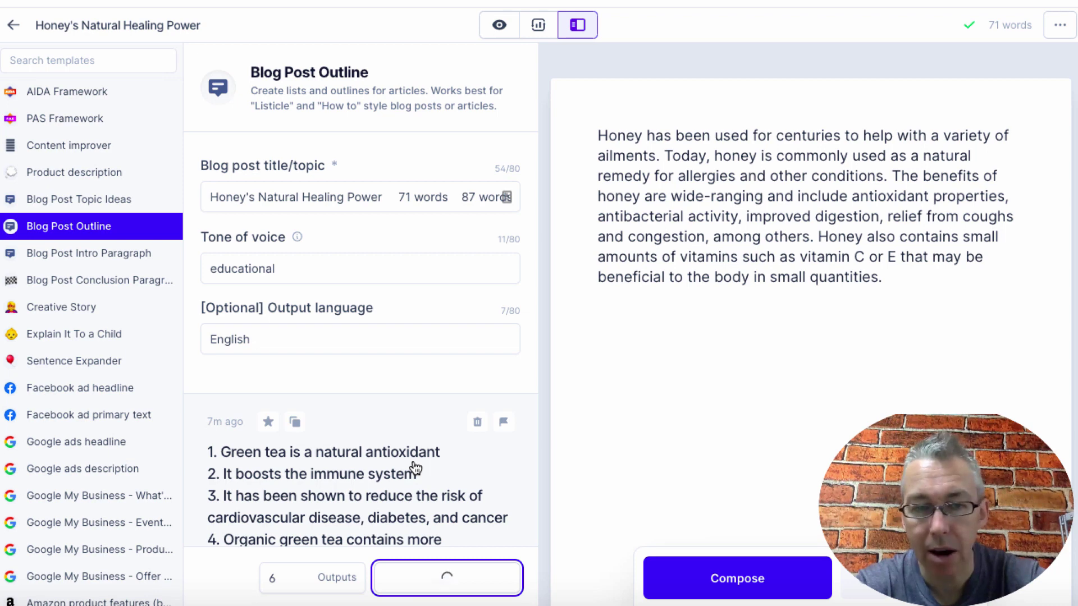
Review the newly generated outline, open it in full and copy its first point, "Honey is a natural healing power".
{"action": "scroll", "coordinate": [416, 467], "scroll_direction": "down", "scroll_amount": 5}
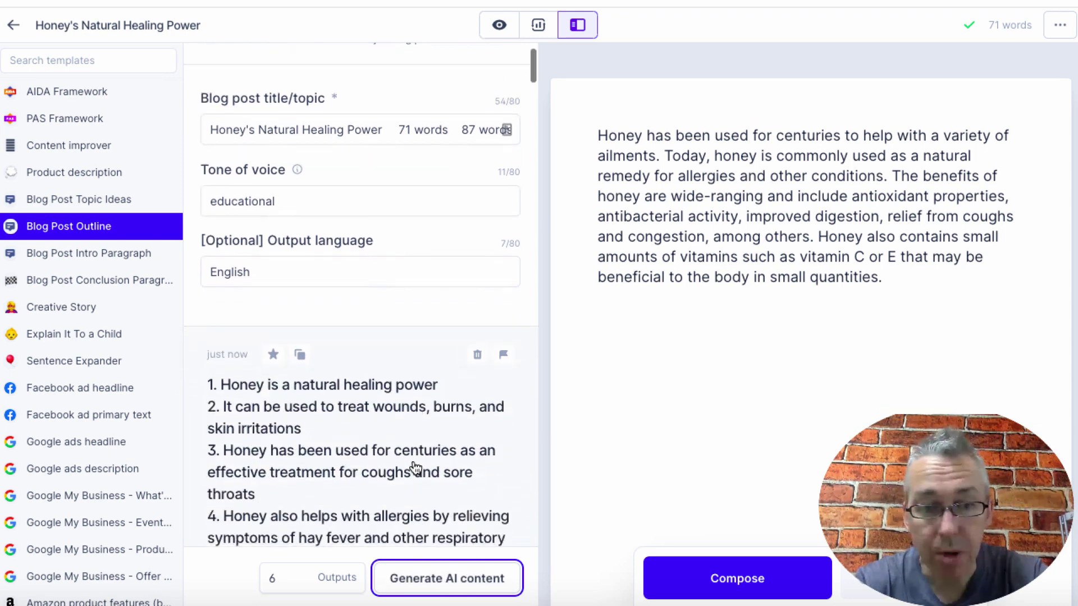
{"action": "scroll", "coordinate": [415, 467], "scroll_direction": "down", "scroll_amount": 3}
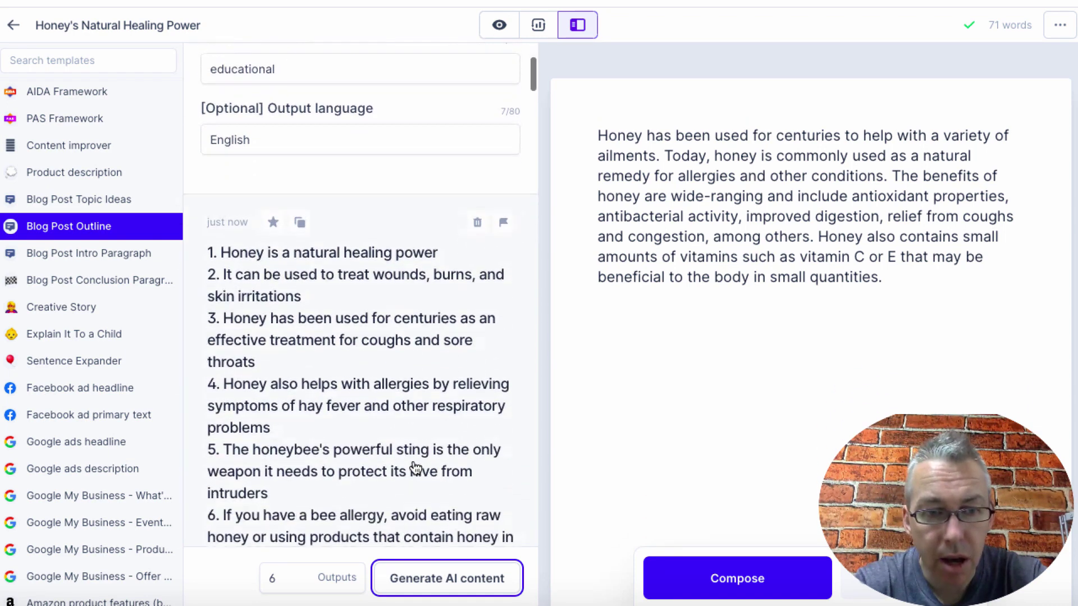
{"action": "scroll", "coordinate": [415, 468], "scroll_direction": "up", "scroll_amount": 4}
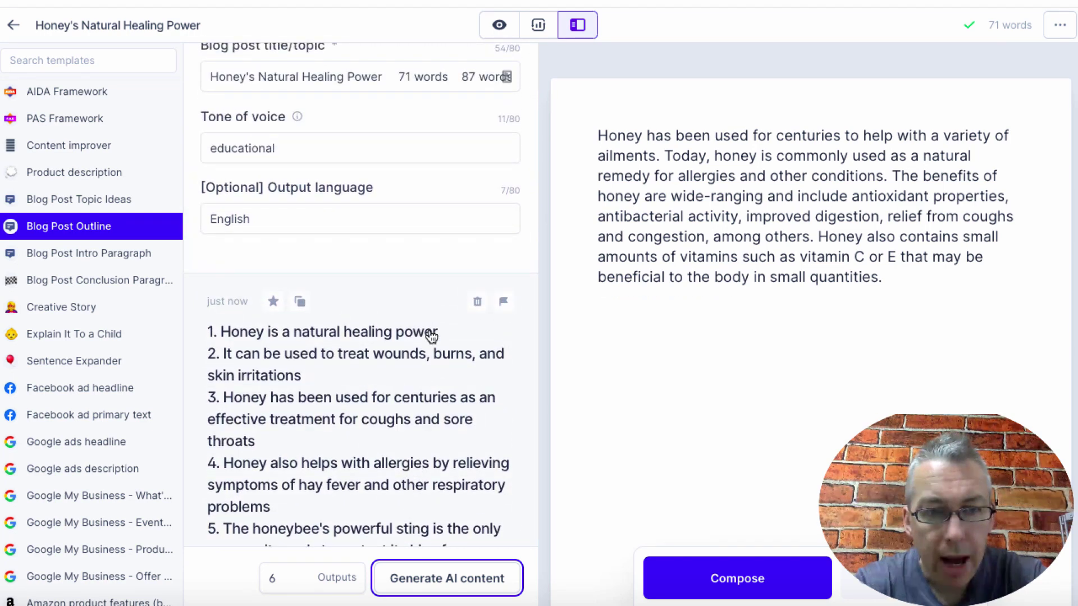
{"action": "left_click", "coordinate": [265, 332]}
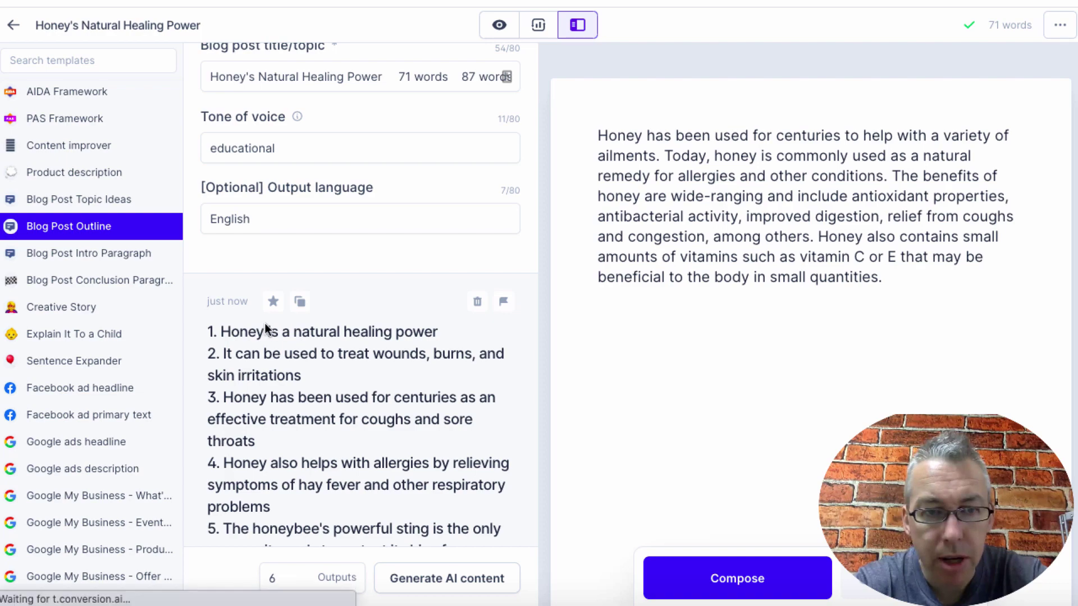
{"action": "left_click", "coordinate": [306, 296]}
{"action": "left_click_drag", "start_coordinate": [496, 151], "coordinate": [276, 151]}
{"action": "key", "text": "ctrl+c"}
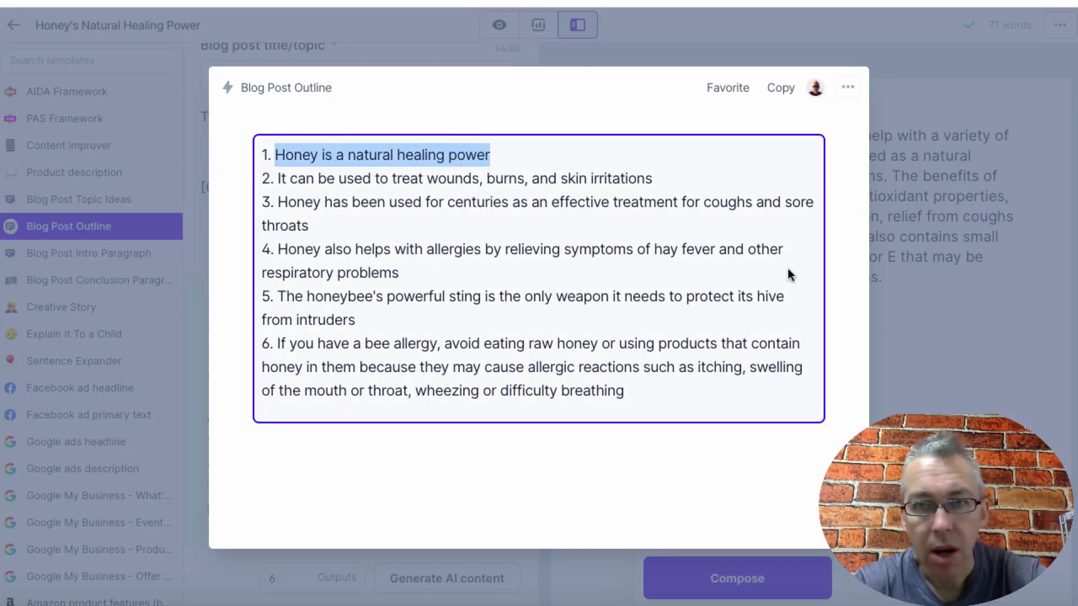
{"action": "left_click", "coordinate": [934, 351]}
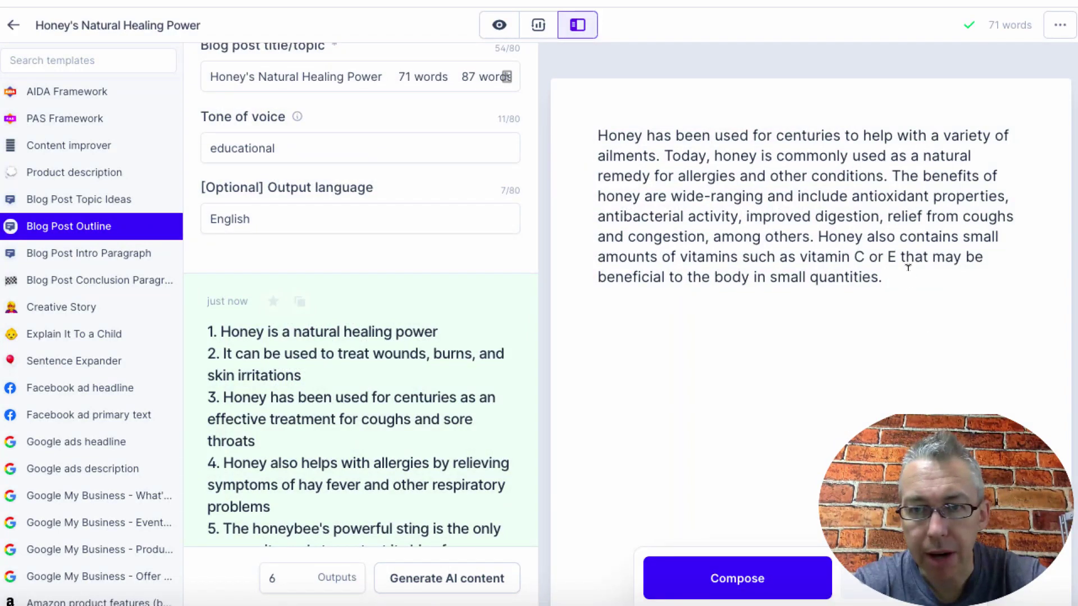
Add the copied point below the intro paragraph as the heading "##Honey is a natural healing power.".
{"action": "left_click", "coordinate": [882, 277]}
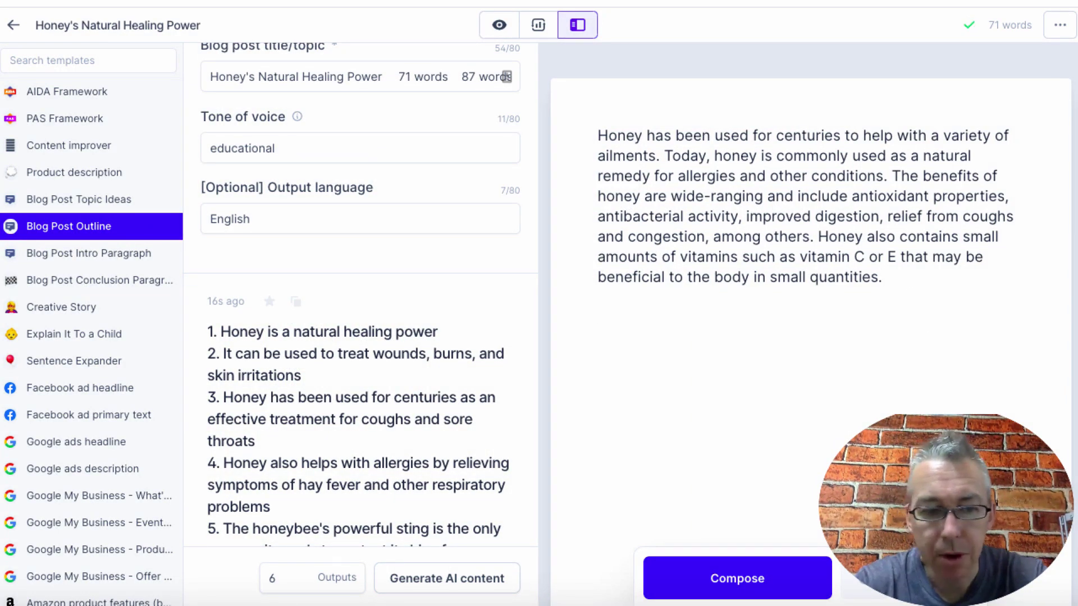
{"action": "type", "text": "##"}
{"action": "key", "text": "ctrl+v"}
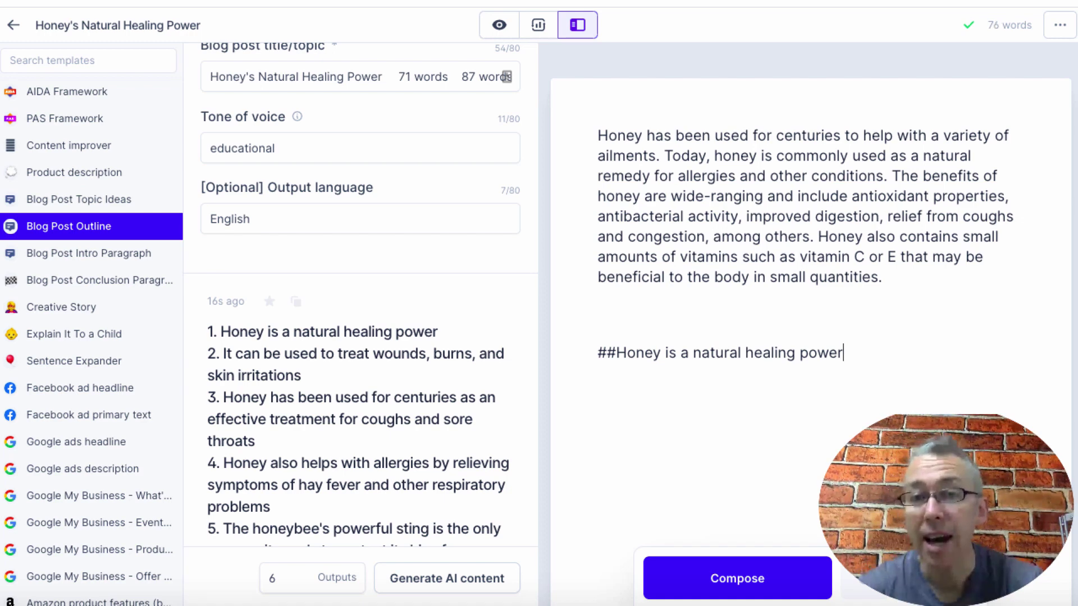
{"action": "type", "text": "."}
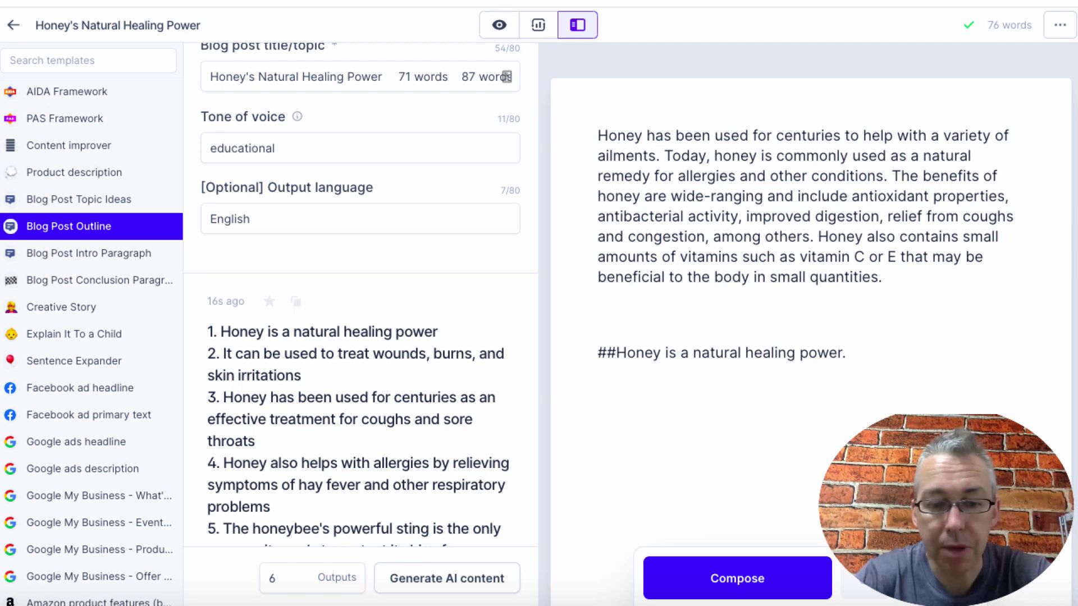
Start the text under the healing power heading with "Honey has many natural", correcting the misspelled word, and compose the rest of the section.
{"action": "key", "text": "Return"}
{"action": "type", "text": "Hone"}
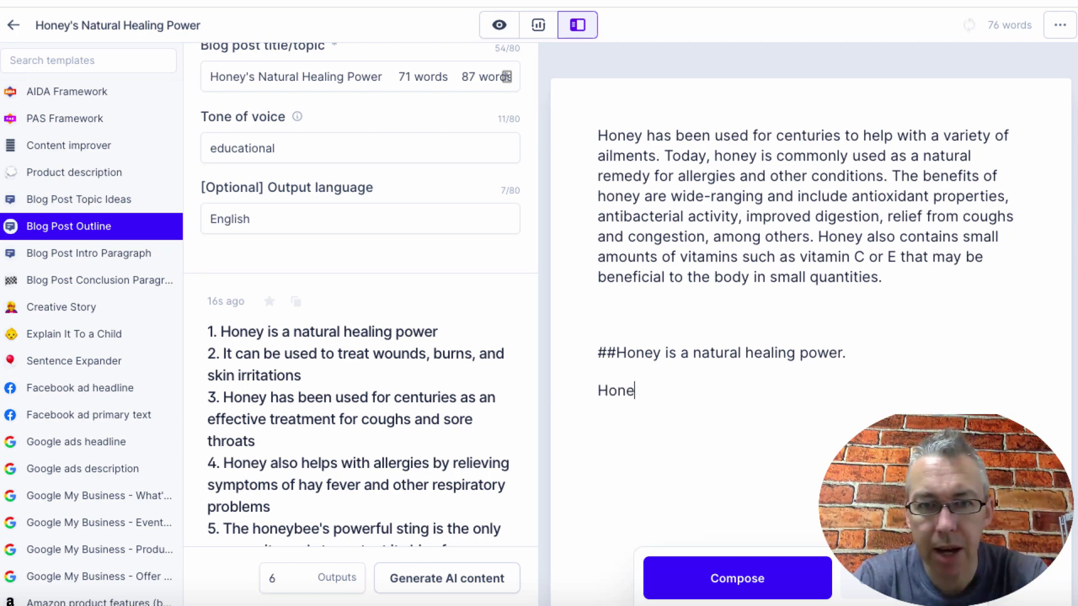
{"action": "type", "text": " y has"}
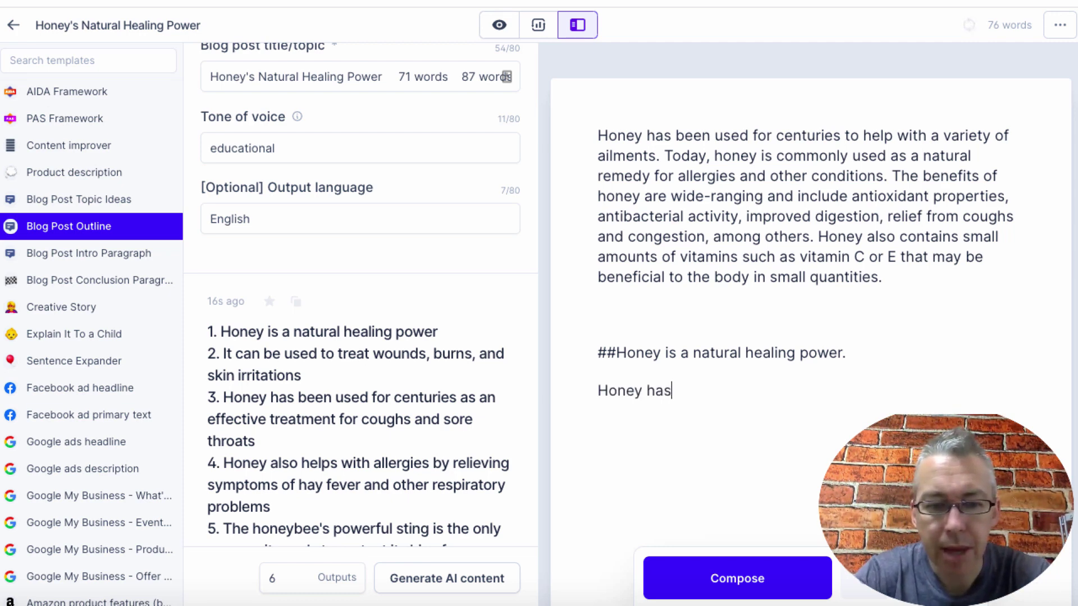
{"action": "type", "text": " many nautural"}
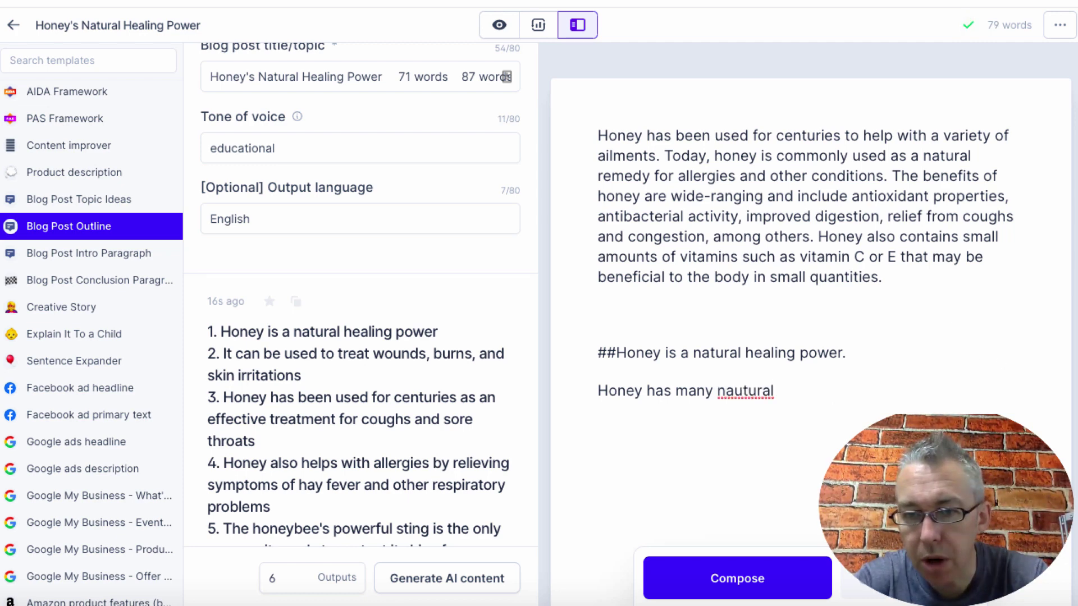
{"action": "right_click", "coordinate": [749, 389]}
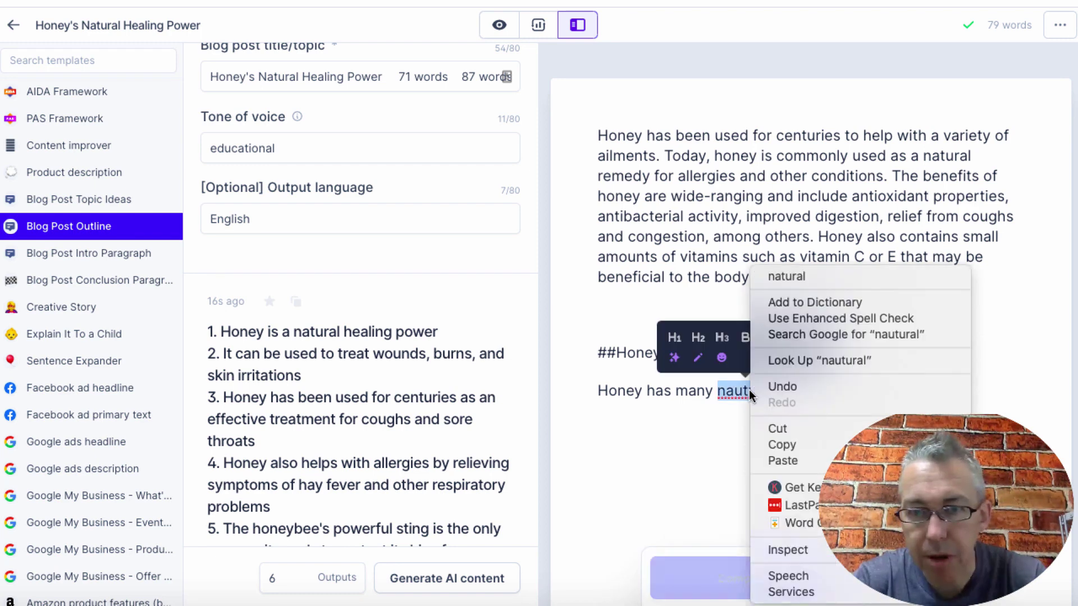
{"action": "left_click", "coordinate": [786, 277]}
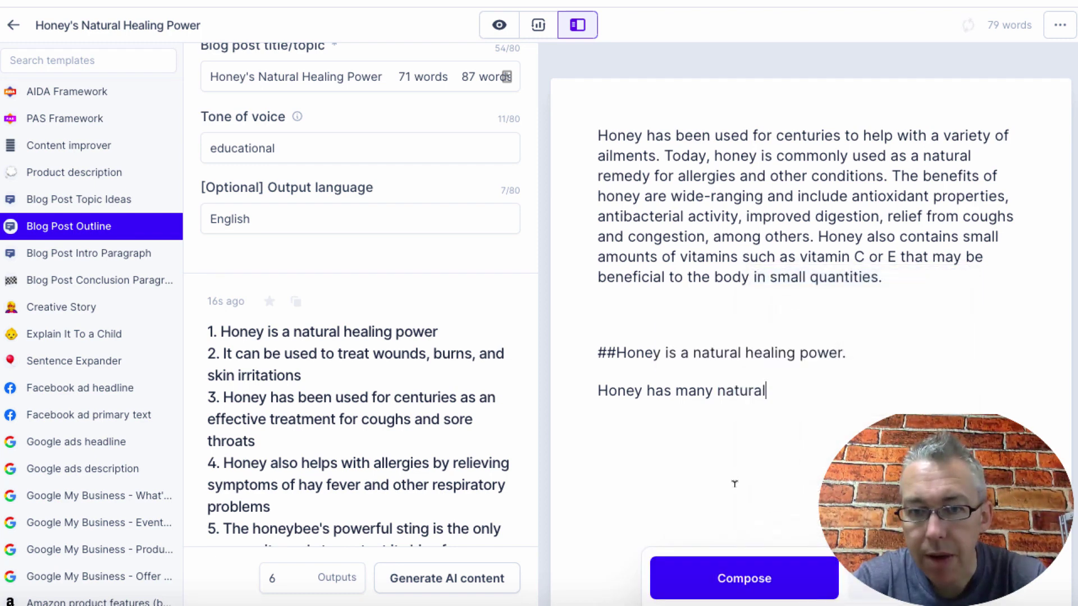
{"action": "left_click", "coordinate": [740, 580]}
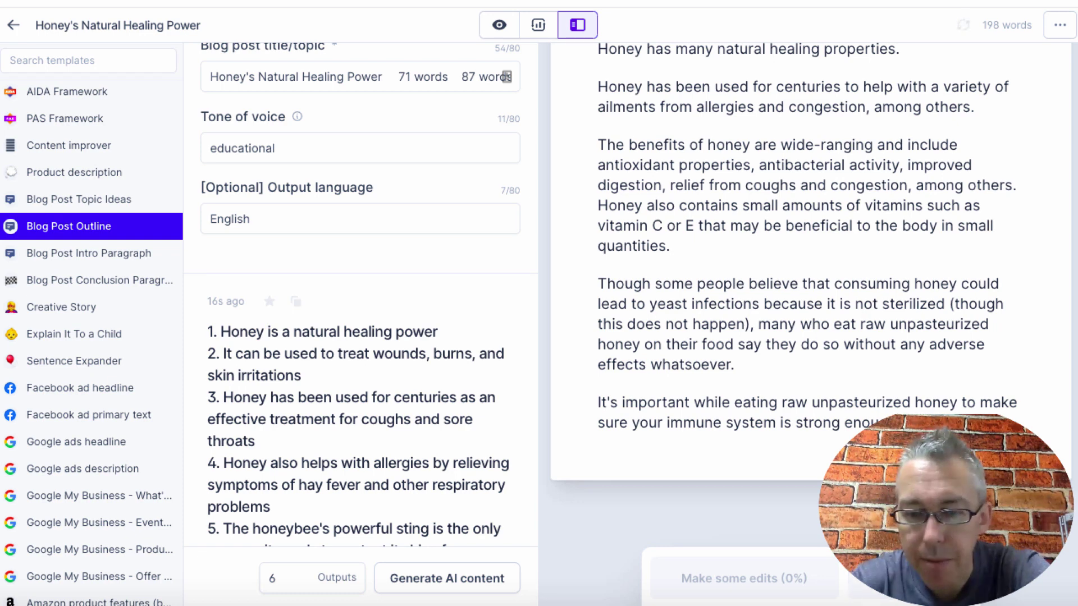
{"action": "scroll", "coordinate": [890, 371], "scroll_direction": "up", "scroll_amount": 2}
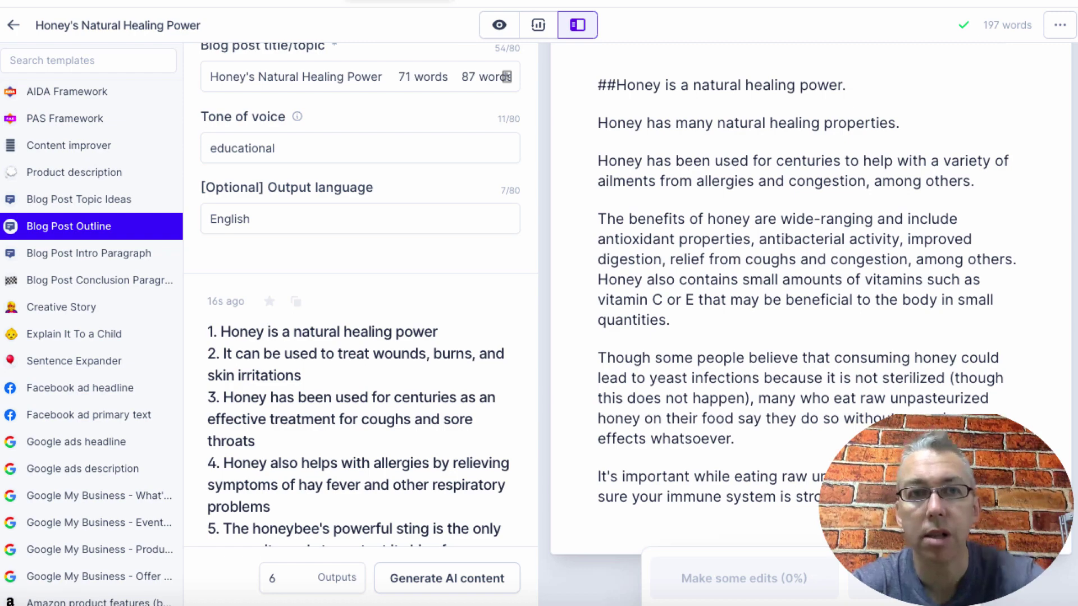
Check the elapsed time on the Google stopwatch, and copy the People also ask question "What are the disadvantages of honey?".
{"action": "left_click", "coordinate": [531, 1]}
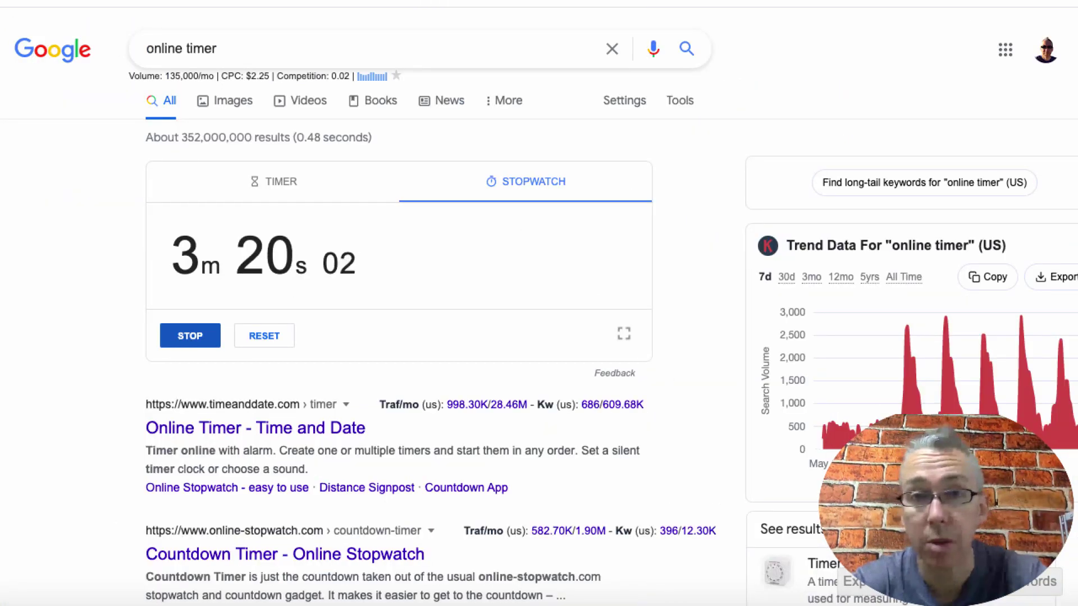
{"action": "key", "text": "ctrl+Tab"}
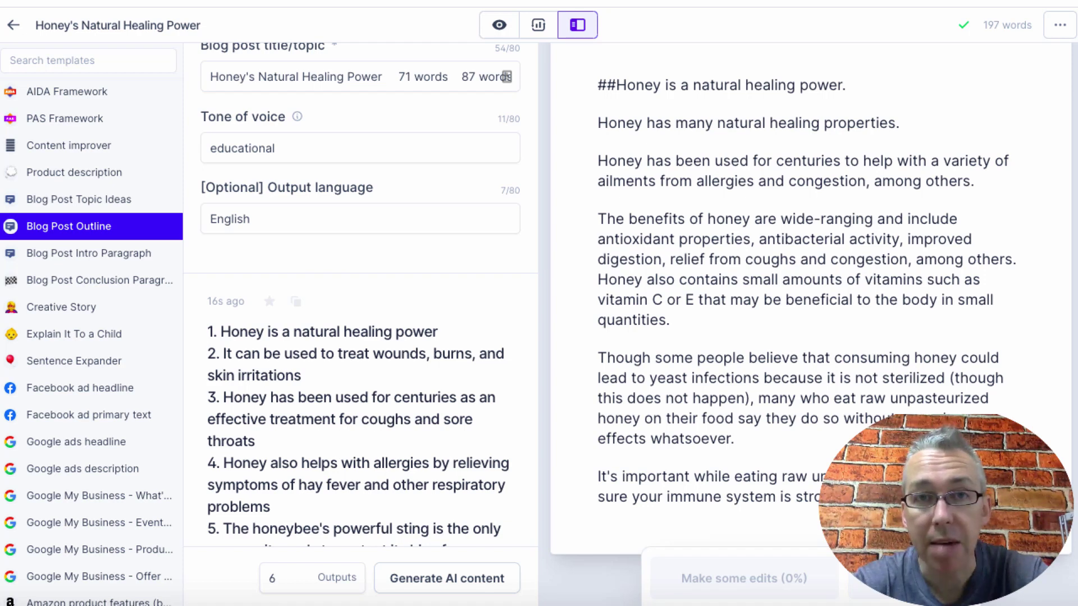
{"action": "key", "text": "ctrl+Tab"}
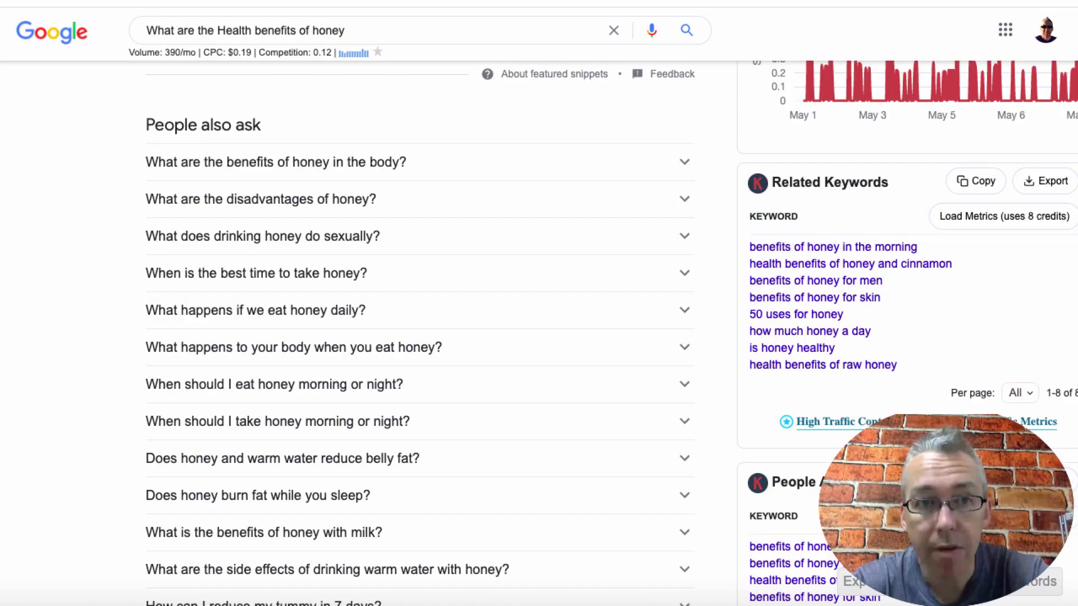
{"action": "scroll", "coordinate": [455, 199], "scroll_direction": "down", "scroll_amount": 1}
{"action": "scroll", "coordinate": [456, 200], "scroll_direction": "up", "scroll_amount": 1}
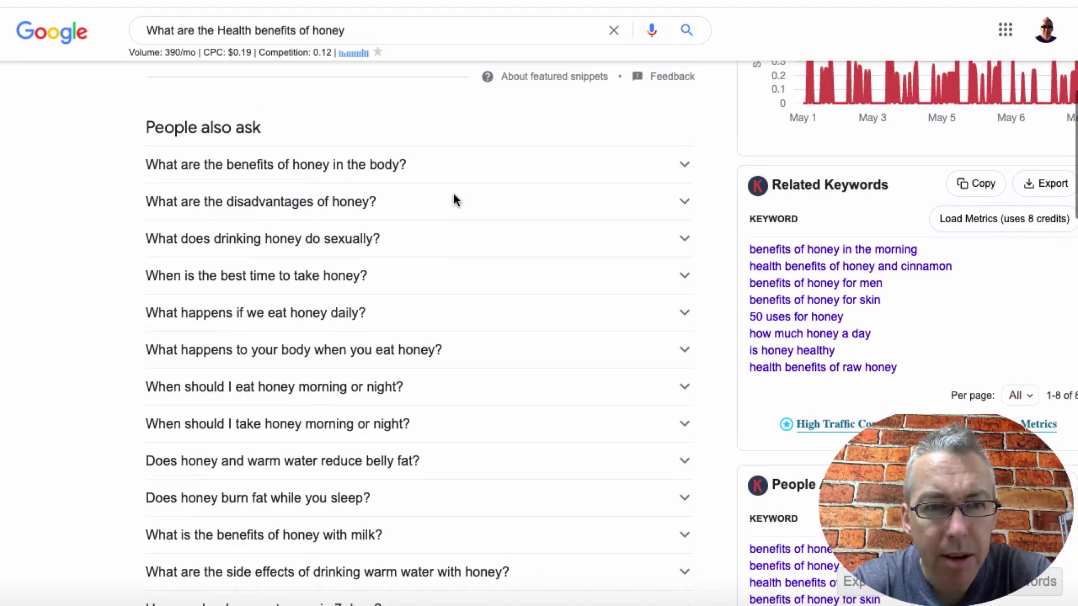
{"action": "left_click_drag", "start_coordinate": [402, 204], "coordinate": [147, 207]}
{"action": "key", "text": "ctrl+c"}
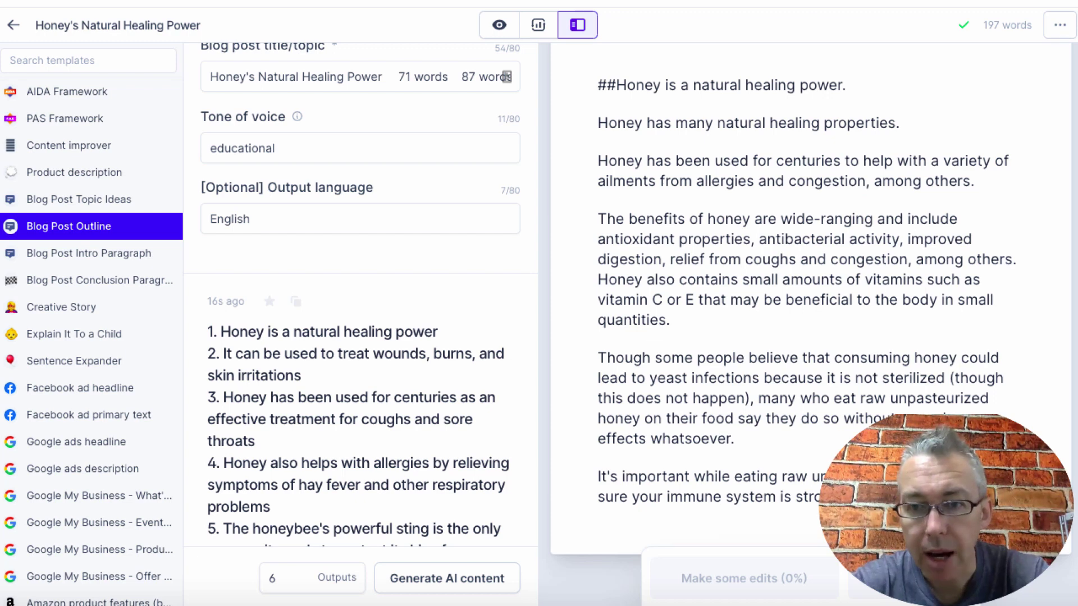
Add the copied question at the end of the Conversion.ai document as the heading "##What are the disadvantages of honey?".
{"action": "left_click", "coordinate": [599, 534]}
{"action": "key", "text": "Return"}
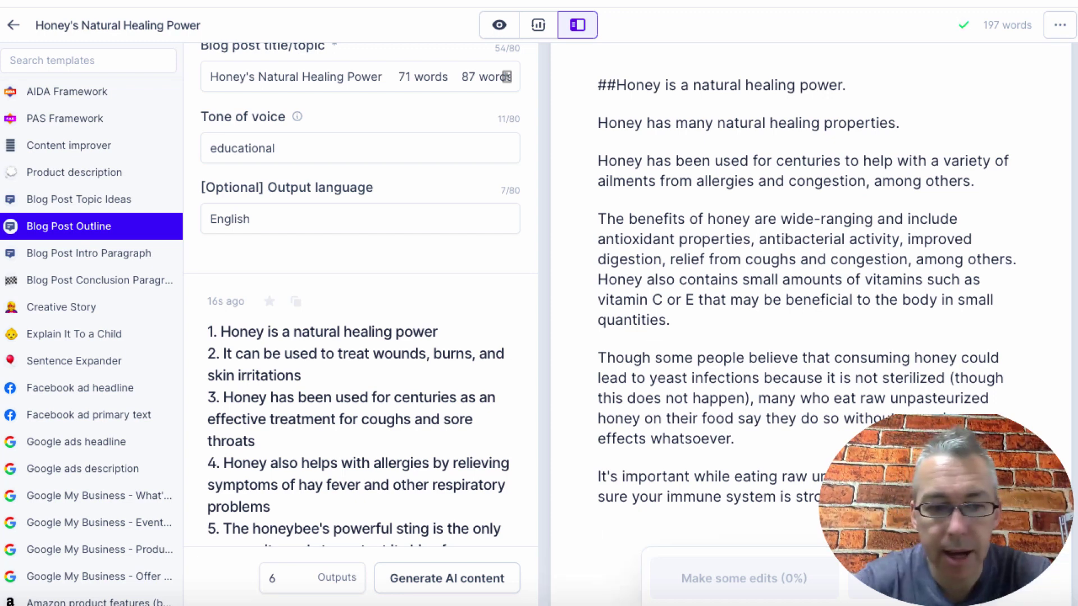
{"action": "type", "text": "##"}
{"action": "key", "text": "ctrl+v"}
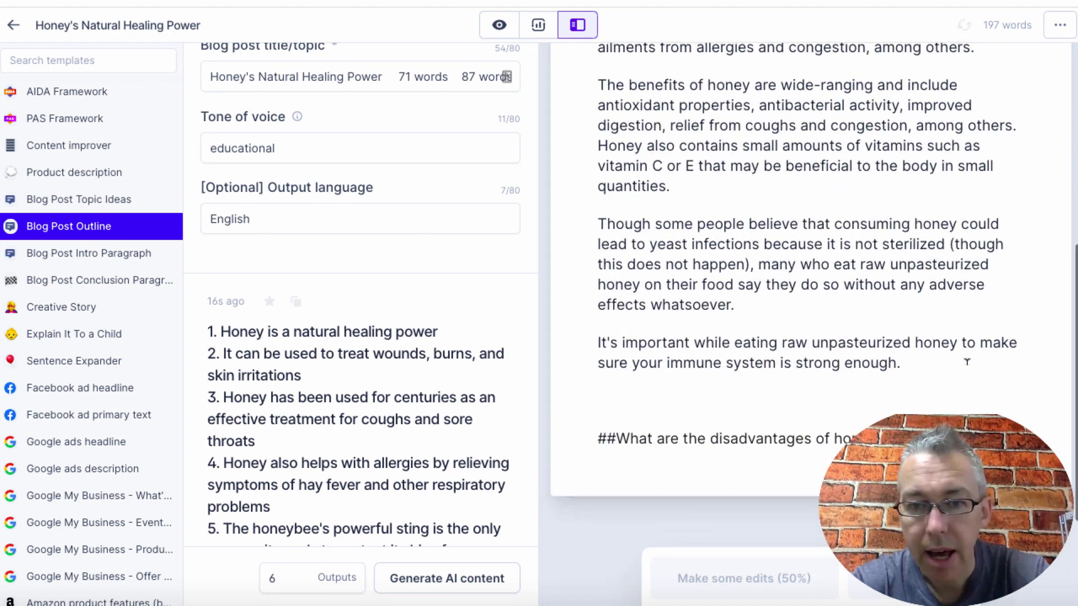
Start the disadvantages section with "Despite the known benefits, honey" and compose the rest of it.
{"action": "key", "text": "Return"}
{"action": "type", "text": "D"}
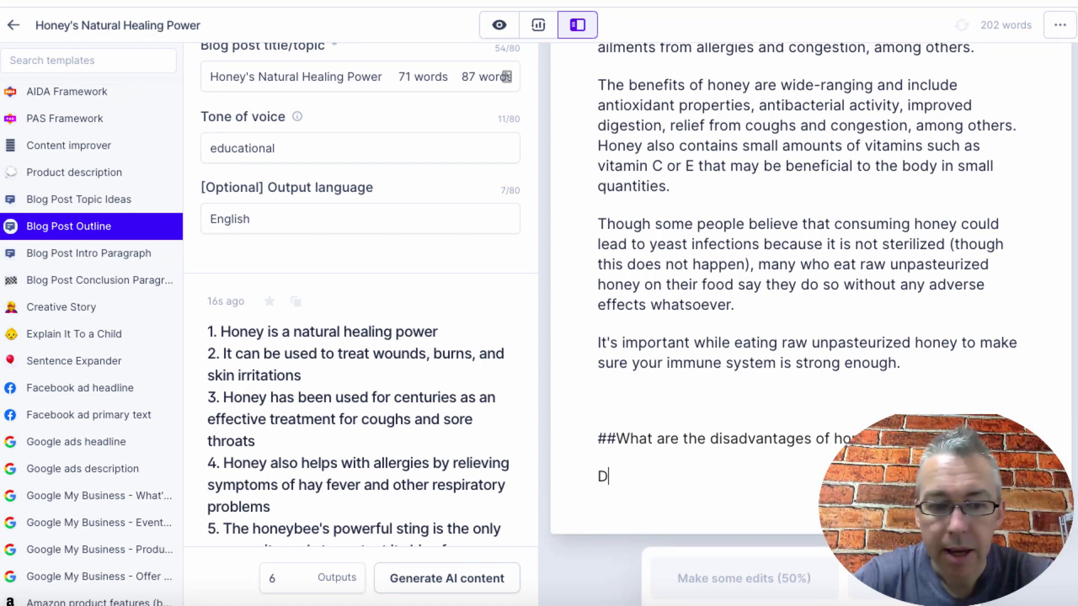
{"action": "type", "text": "espite the kno"}
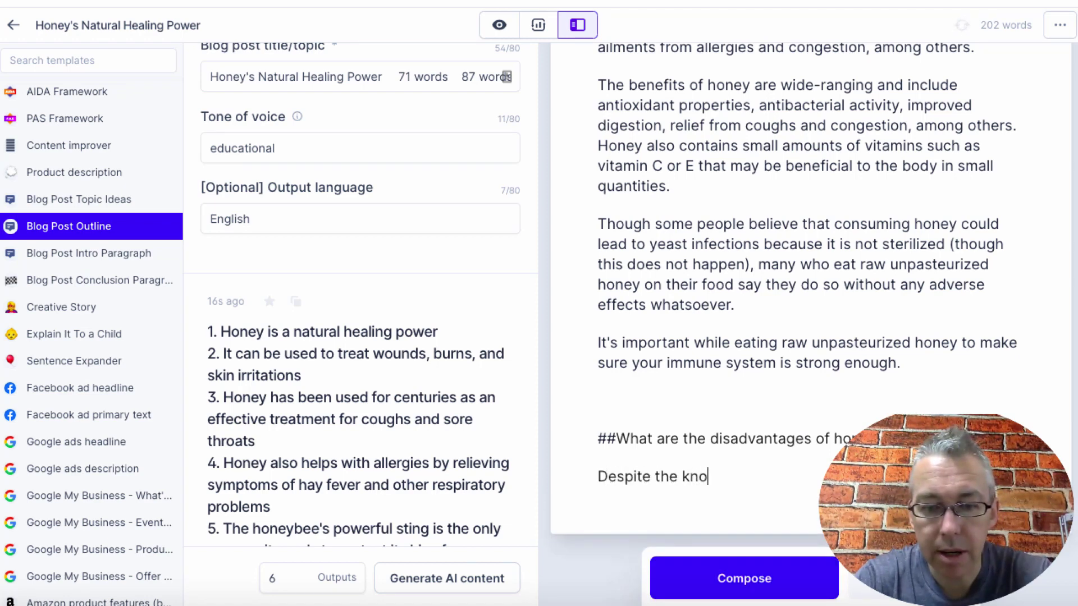
{"action": "type", "text": "wn ne"}
{"action": "key", "text": "BackSpace"}
{"action": "key", "text": "BackSpace"}
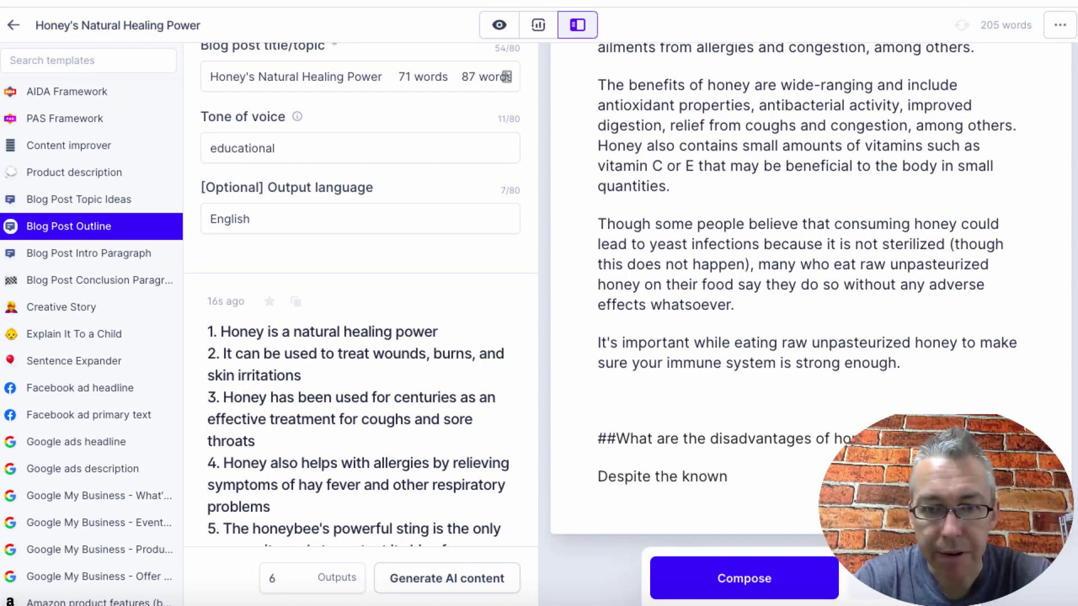
{"action": "type", "text": "benefits, hon"}
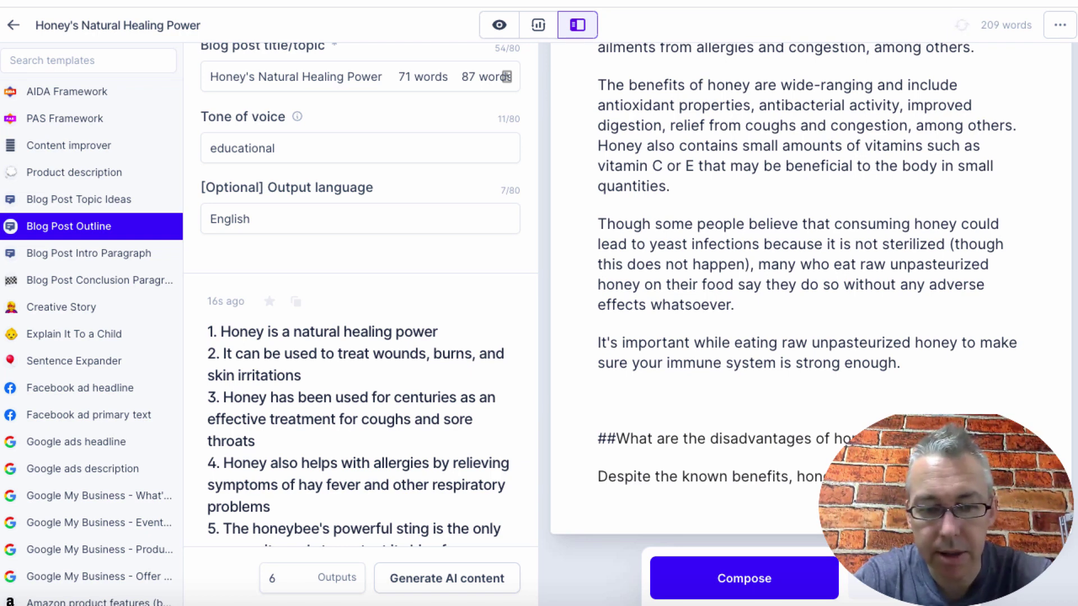
{"action": "left_click", "coordinate": [770, 575]}
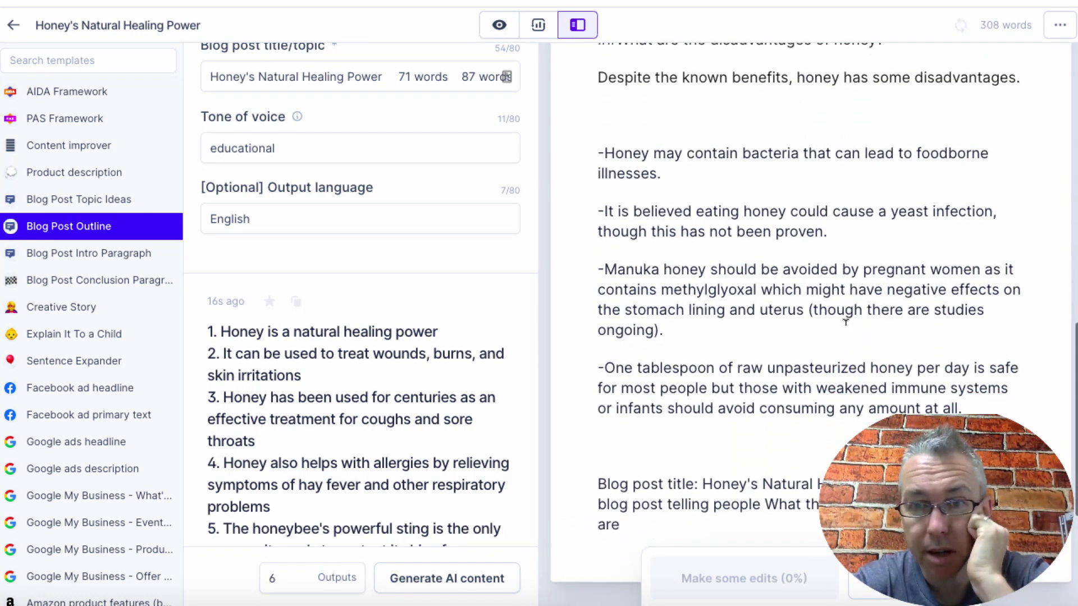
Delete the stray "Blog post title: Honey's Natural" text generated below the disadvantages section.
{"action": "scroll", "coordinate": [832, 326], "scroll_direction": "down", "scroll_amount": 2}
{"action": "left_click_drag", "start_coordinate": [634, 420], "coordinate": [596, 357]}
{"action": "key", "text": "BackSpace"}
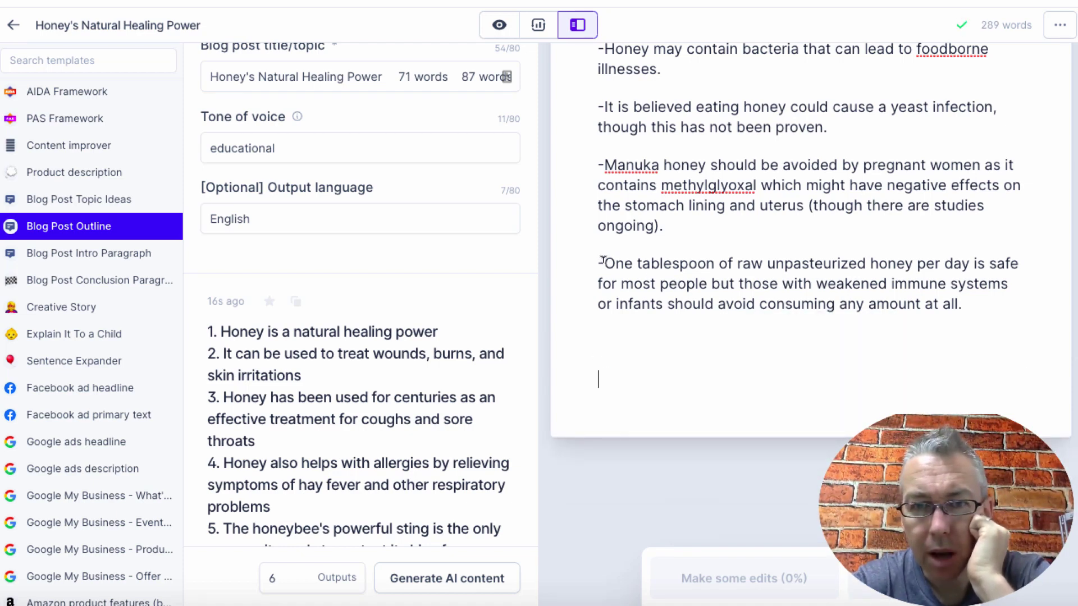
{"action": "scroll", "coordinate": [603, 260], "scroll_direction": "up", "scroll_amount": 1}
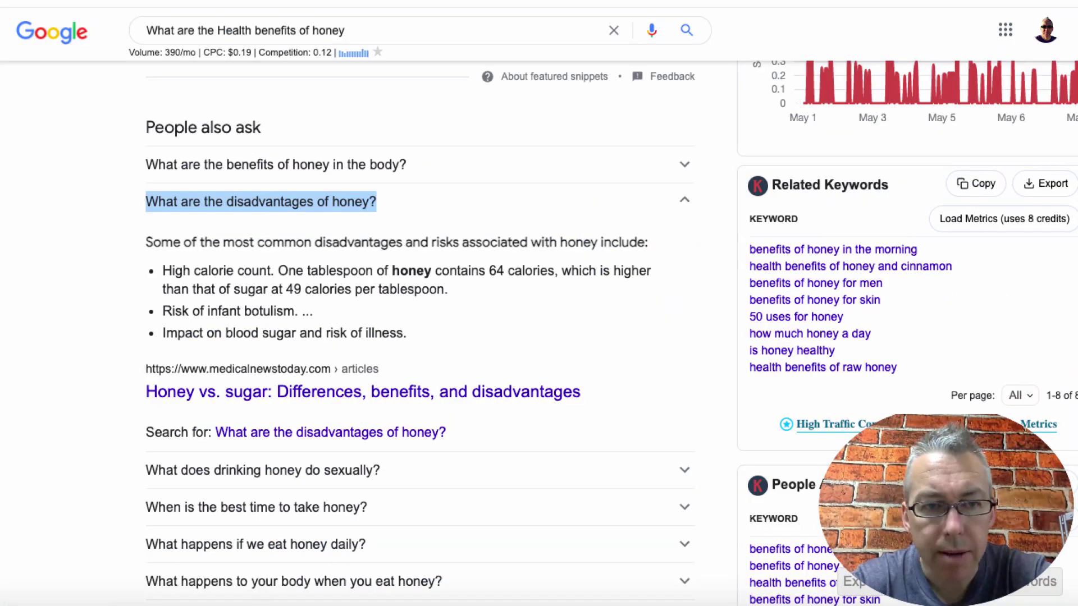
Find the People also ask question "When is the best time to take honey?" in the Google results and copy its wording.
{"action": "scroll", "coordinate": [490, 312], "scroll_direction": "down", "scroll_amount": 3}
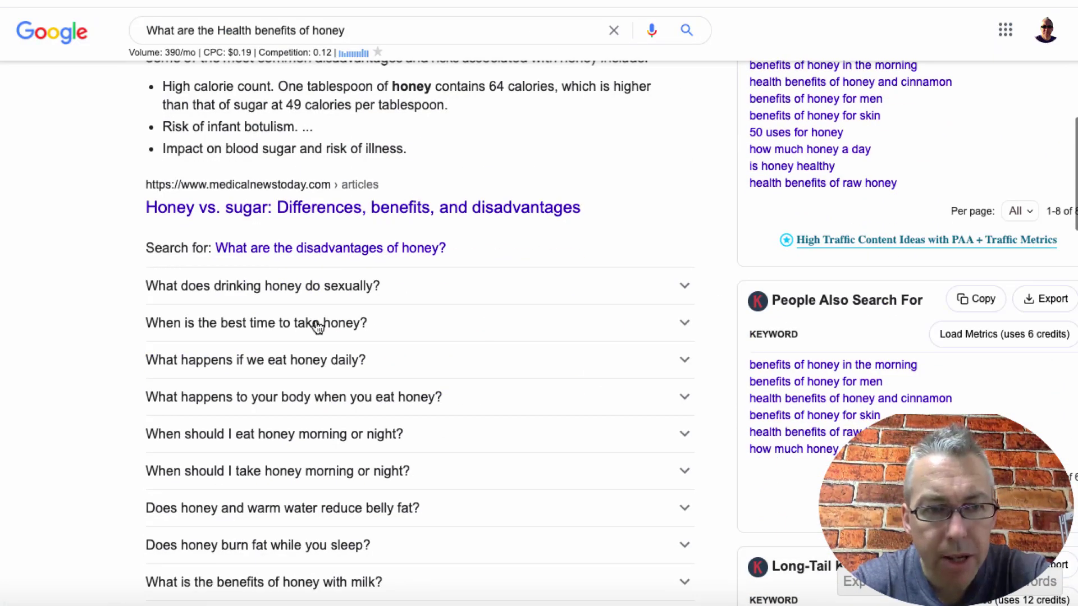
{"action": "left_click", "coordinate": [357, 326]}
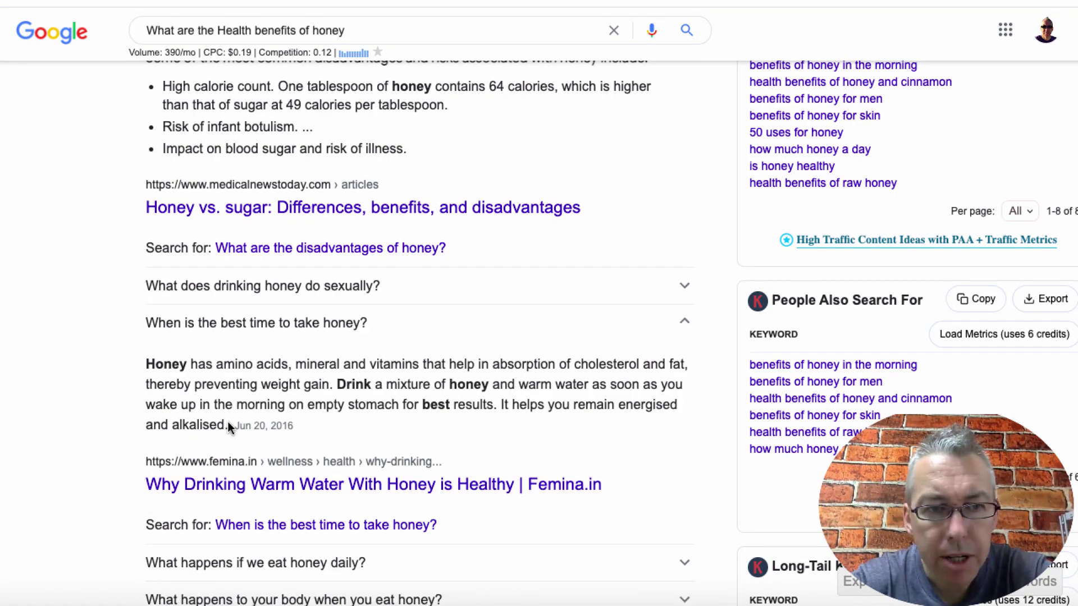
{"action": "left_click_drag", "start_coordinate": [228, 422], "coordinate": [148, 365]}
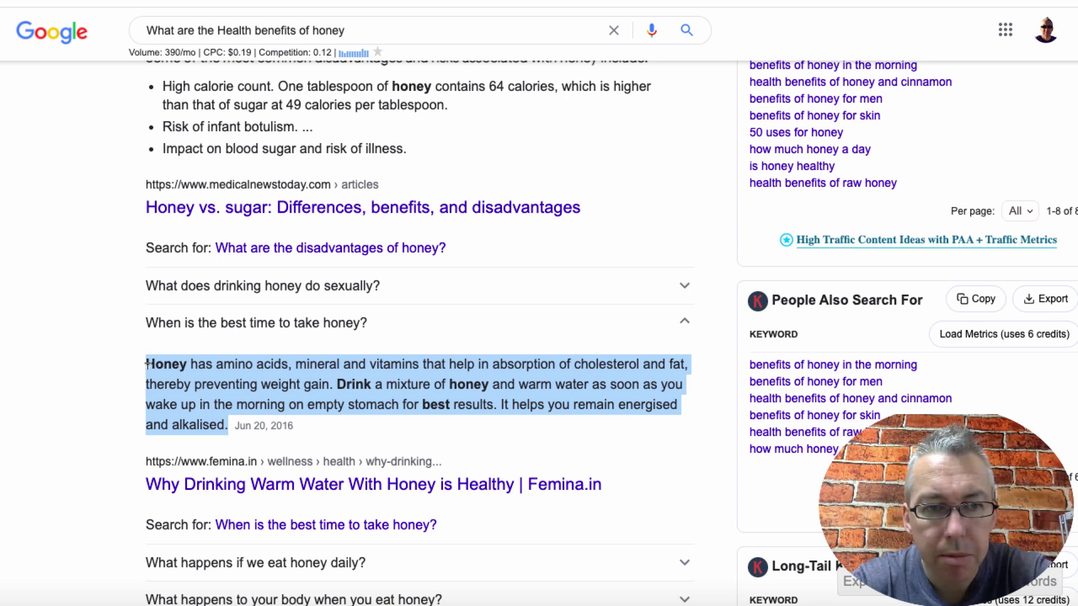
{"action": "left_click_drag", "start_coordinate": [405, 329], "coordinate": [149, 321]}
{"action": "key", "text": "ctrl+c"}
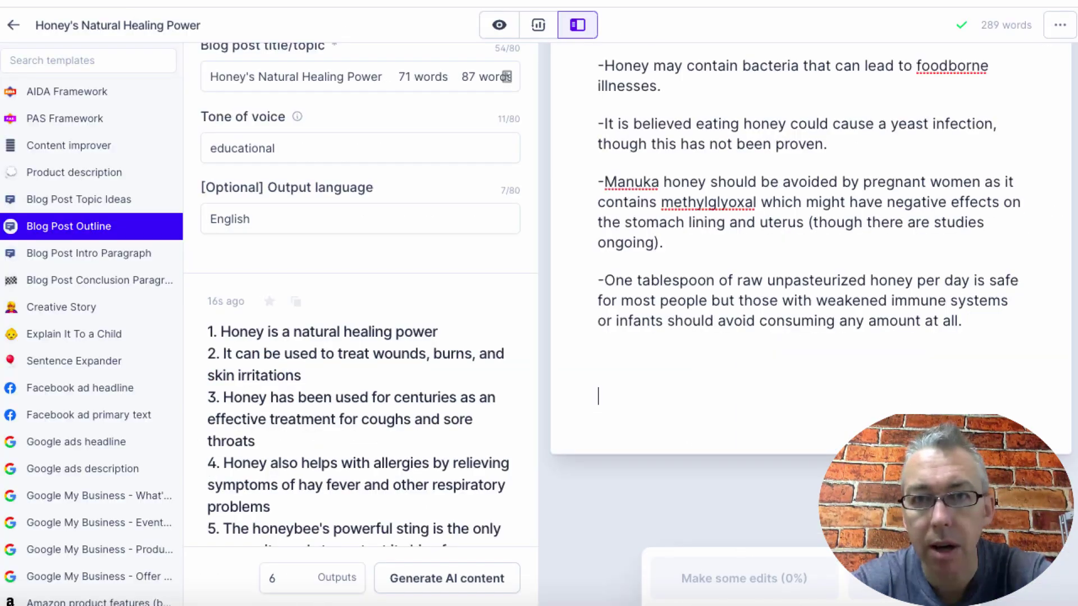
Add the heading "##When is the best time to take honey?" at the end of the Conversion.ai document and compose its section.
{"action": "type", "text": "##"}
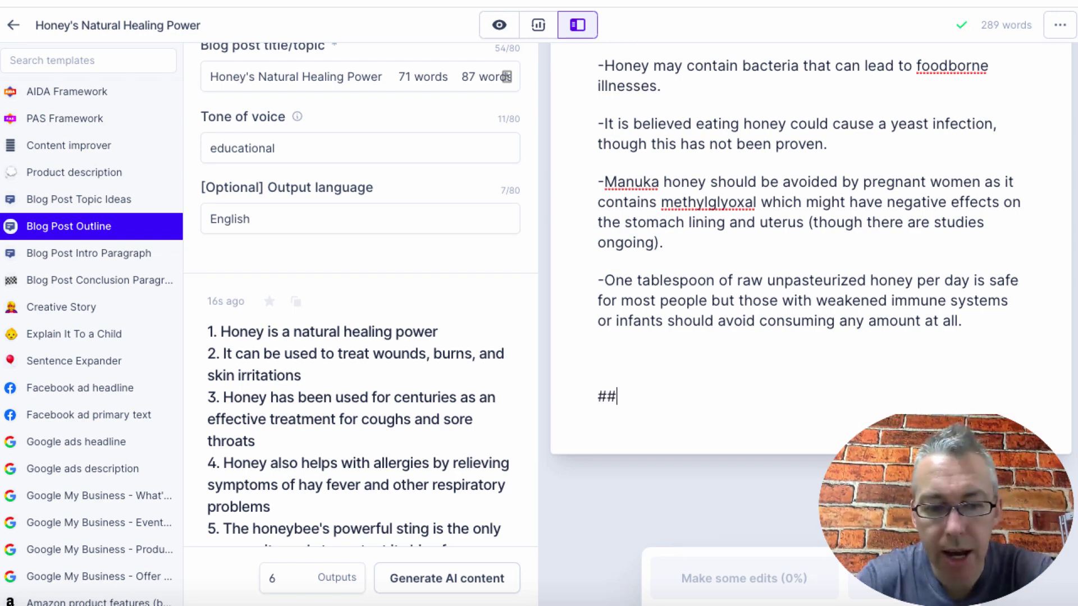
{"action": "key", "text": "ctrl+v"}
{"action": "key", "text": "Return"}
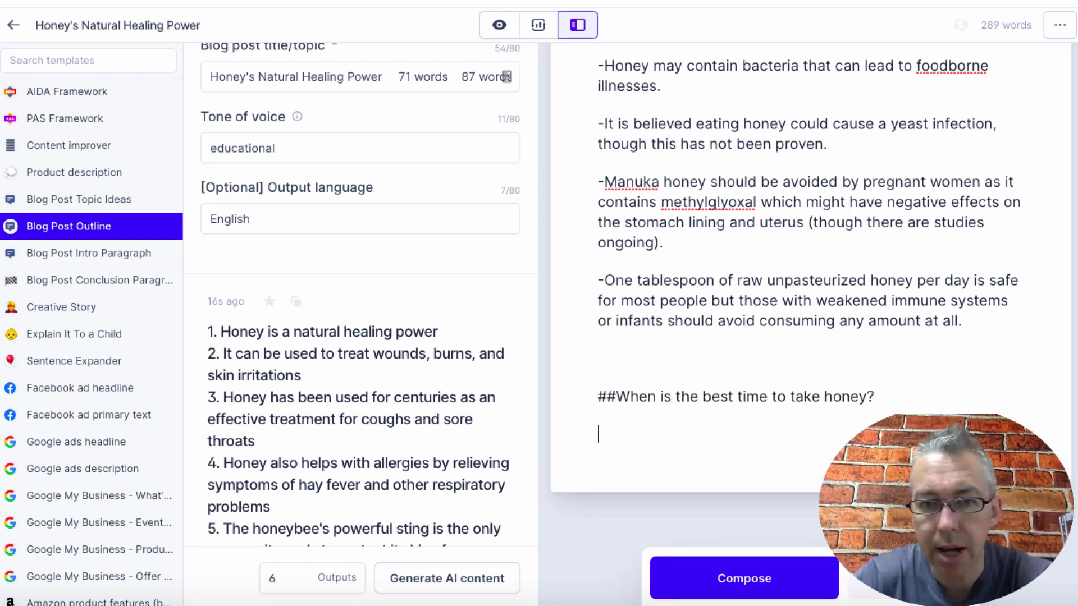
{"action": "left_click", "coordinate": [737, 575]}
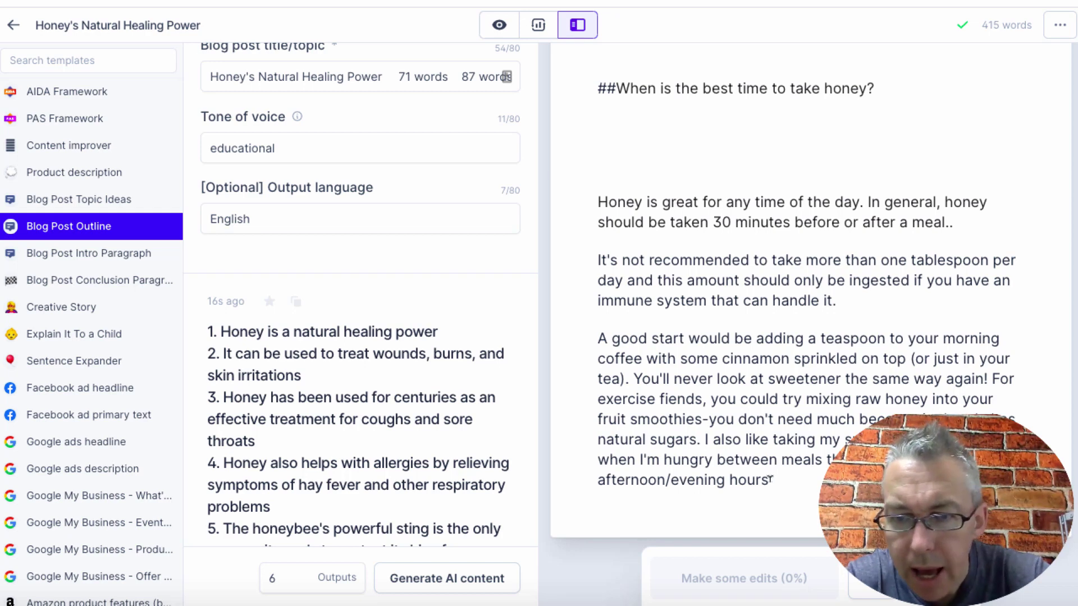
Remove the unfinished last sentence of the best-time section, and run a Copyscape premium search on the section's remaining text.
{"action": "left_click_drag", "start_coordinate": [770, 479], "coordinate": [598, 197]}
{"action": "key", "text": "BackSpace"}
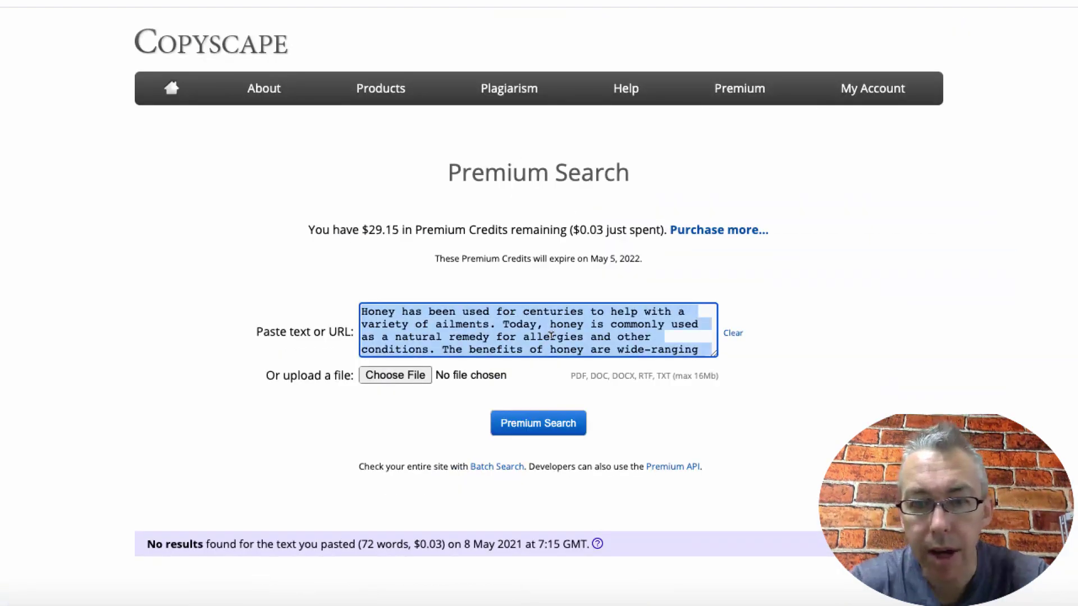
{"action": "key", "text": "BackSpace"}
{"action": "key", "text": "ctrl+v"}
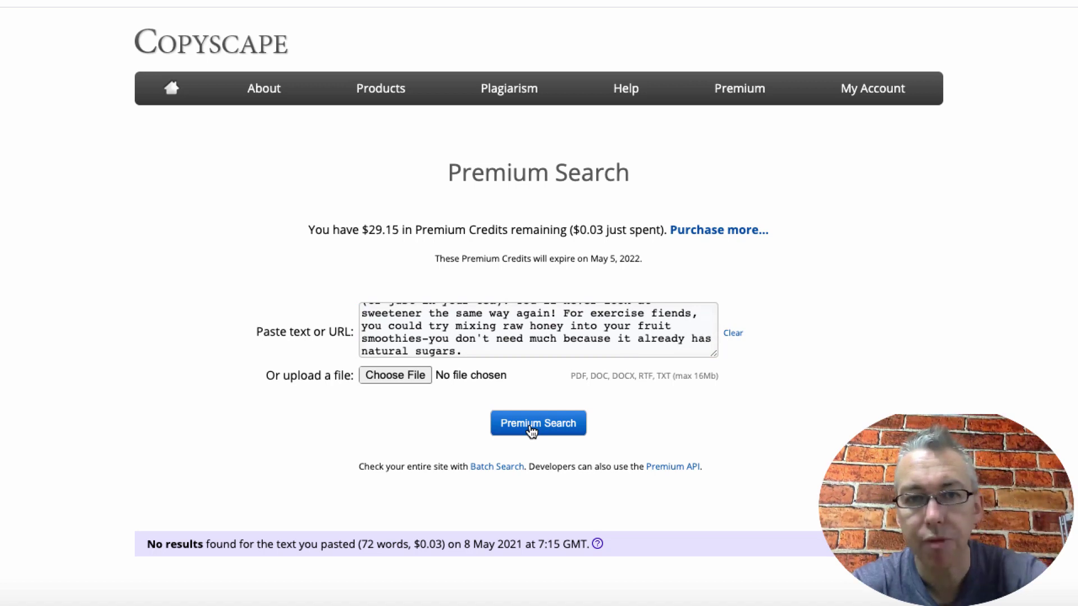
{"action": "left_click", "coordinate": [531, 429]}
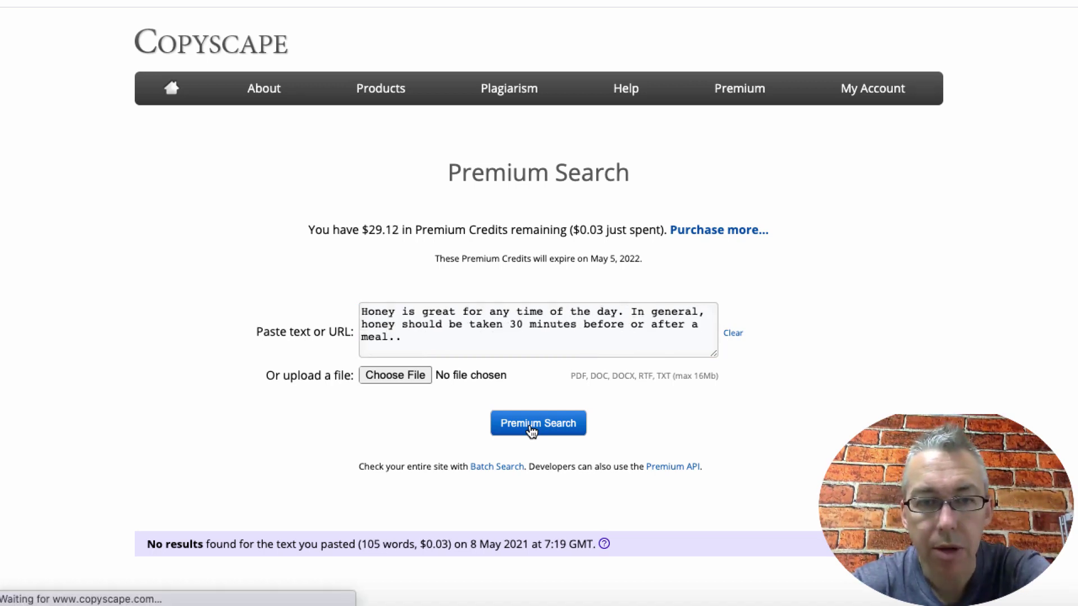
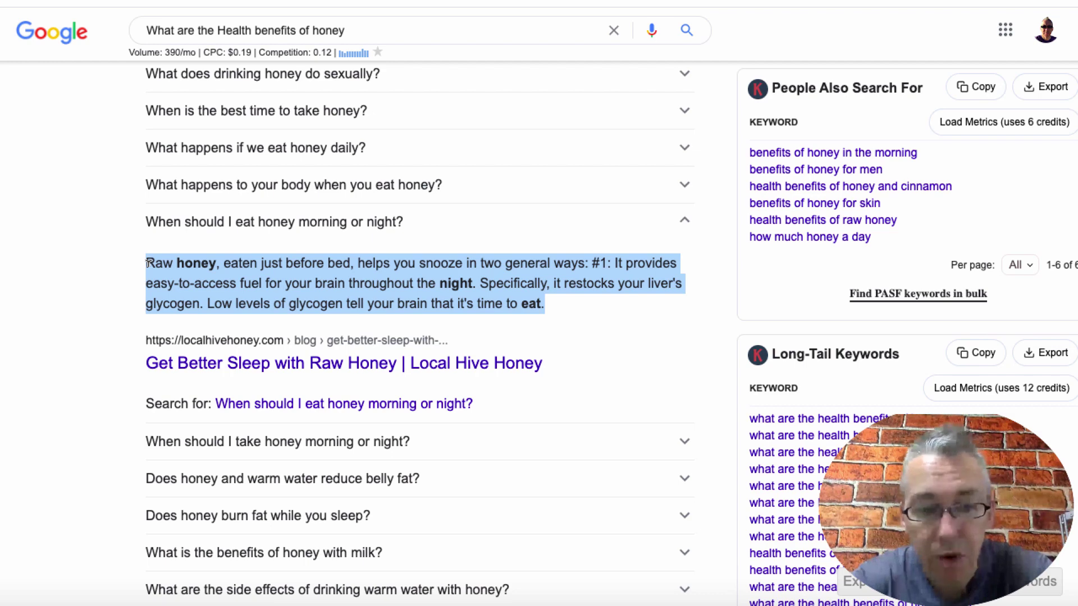
Copy Google's answer to the question "When should I eat honey morning or night?".
{"action": "left_click", "coordinate": [148, 263]}
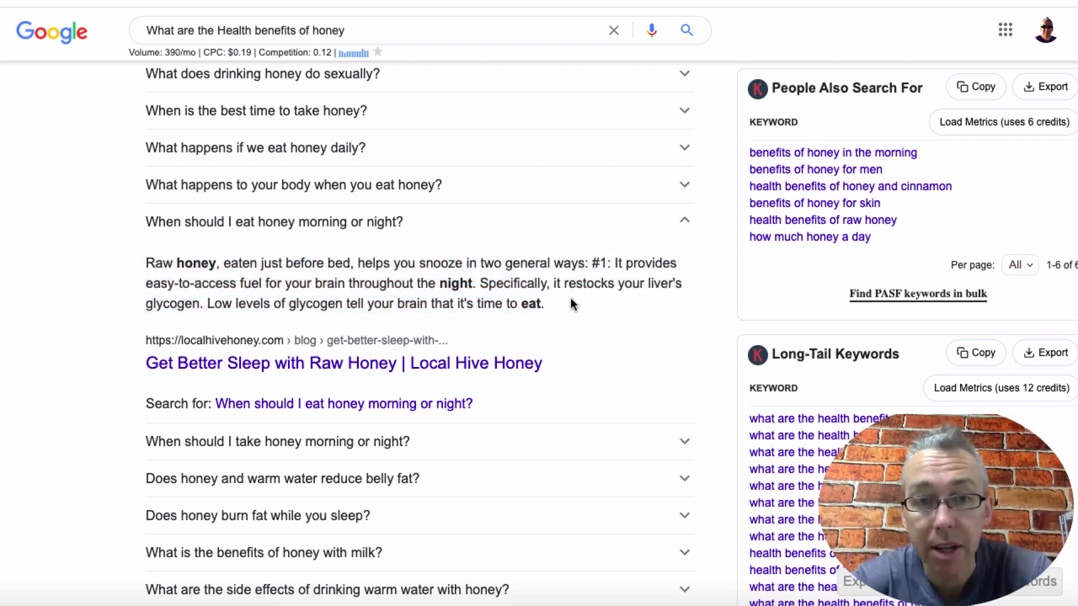
{"action": "left_click_drag", "start_coordinate": [570, 303], "coordinate": [148, 262]}
{"action": "key", "text": "ctrl+c"}
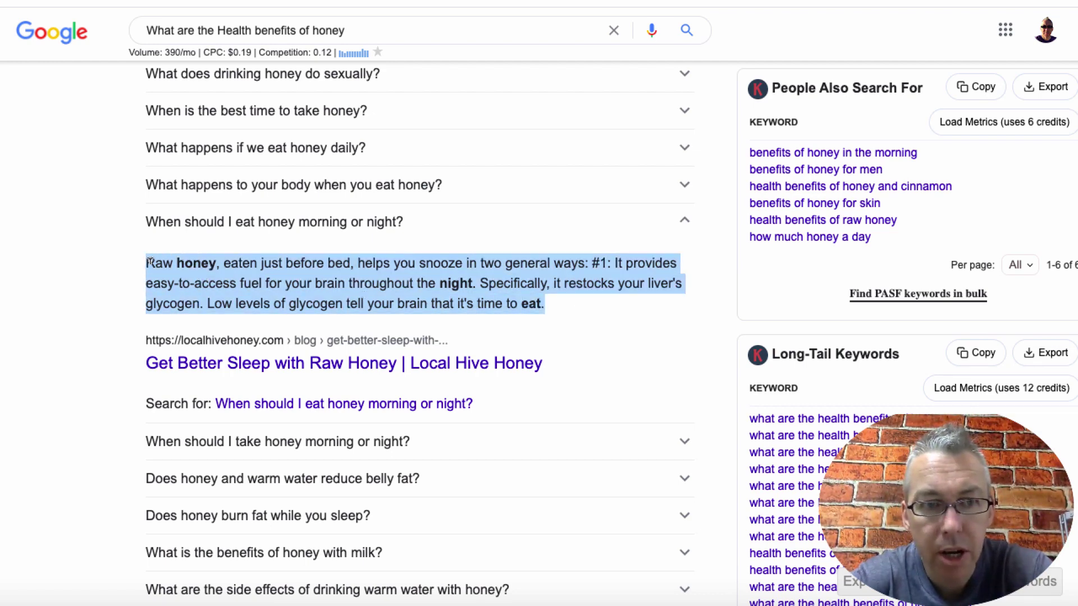
In Conversion.ai, replace the Content improver's sample content with the copied Google answer and generate 5 rewritten outputs.
{"action": "key", "text": "ctrl+Tab"}
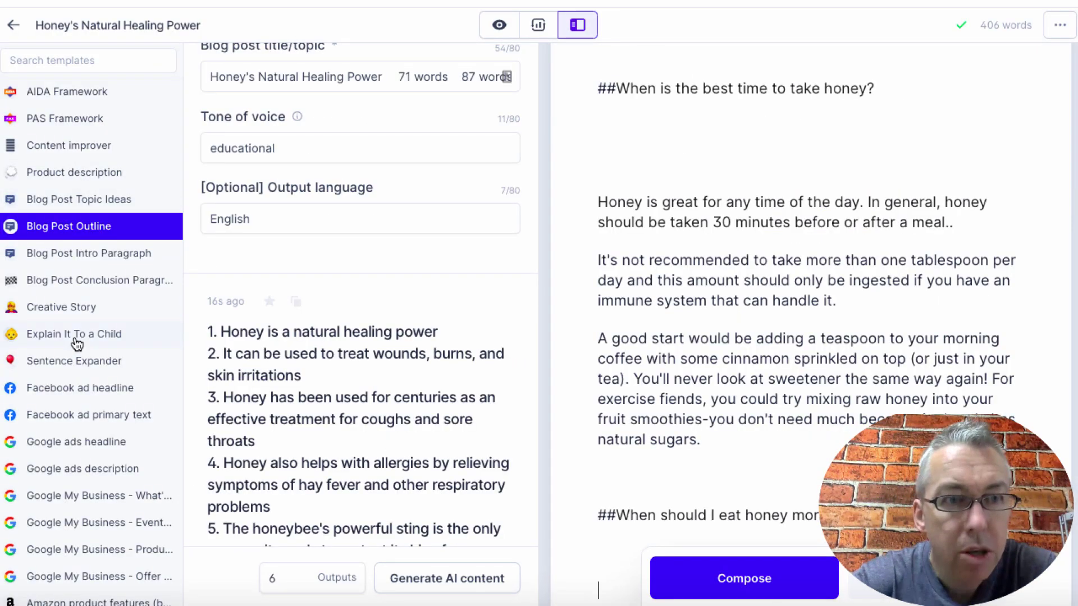
{"action": "scroll", "coordinate": [78, 337], "scroll_direction": "down", "scroll_amount": 1}
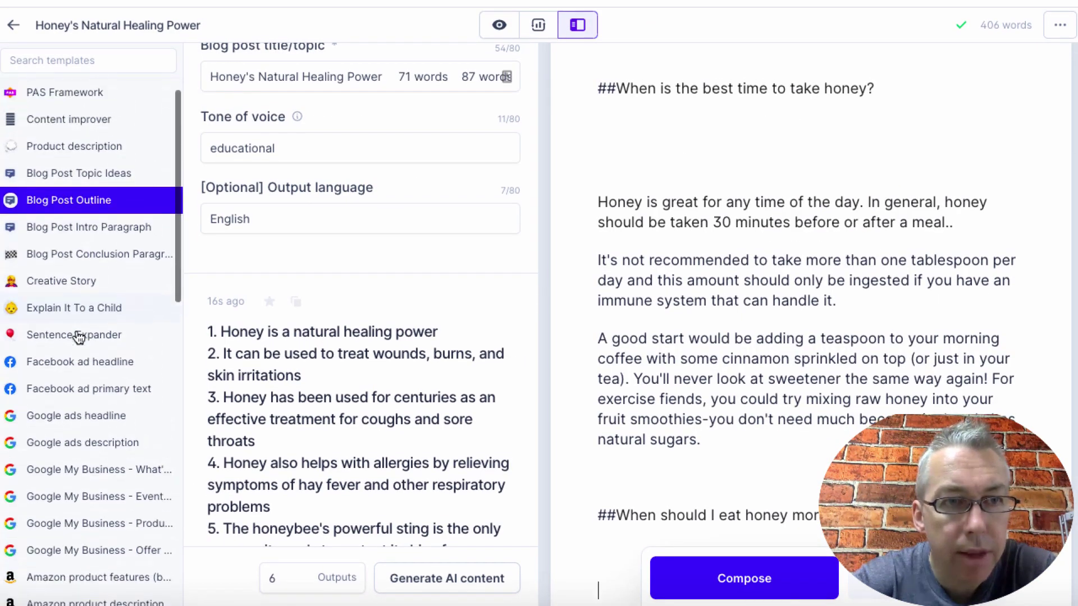
{"action": "left_click", "coordinate": [66, 122]}
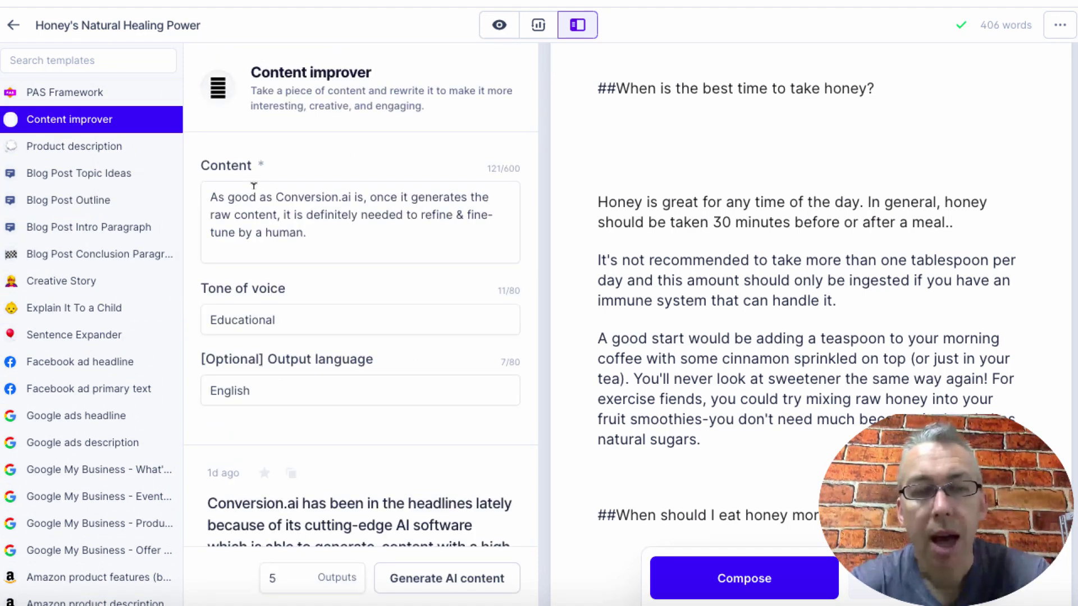
{"action": "left_click_drag", "start_coordinate": [309, 233], "coordinate": [201, 196]}
{"action": "key", "text": "BackSpace"}
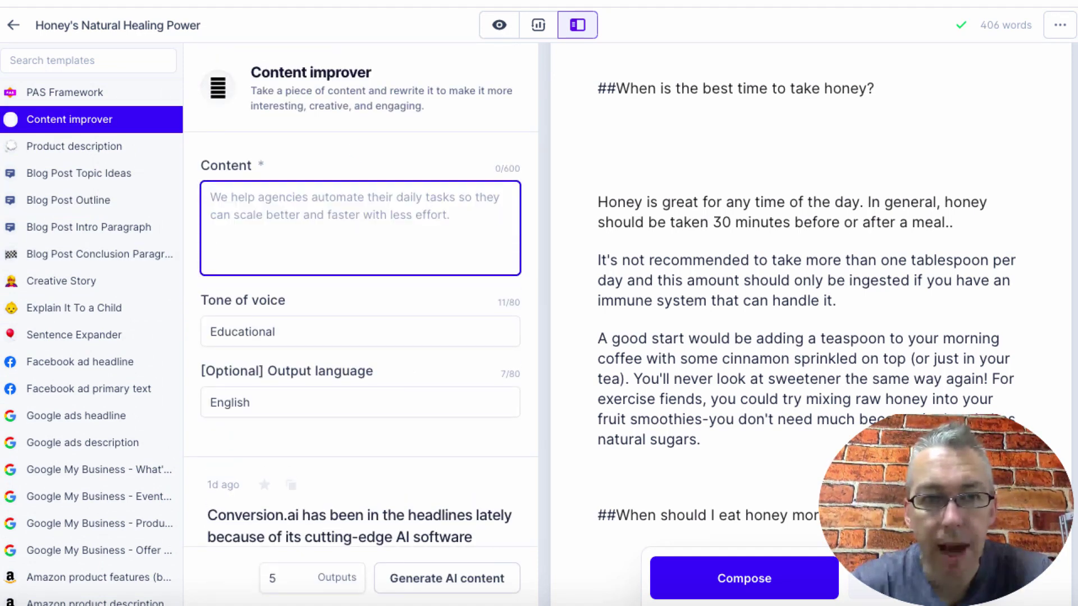
{"action": "key", "text": "ctrl+v"}
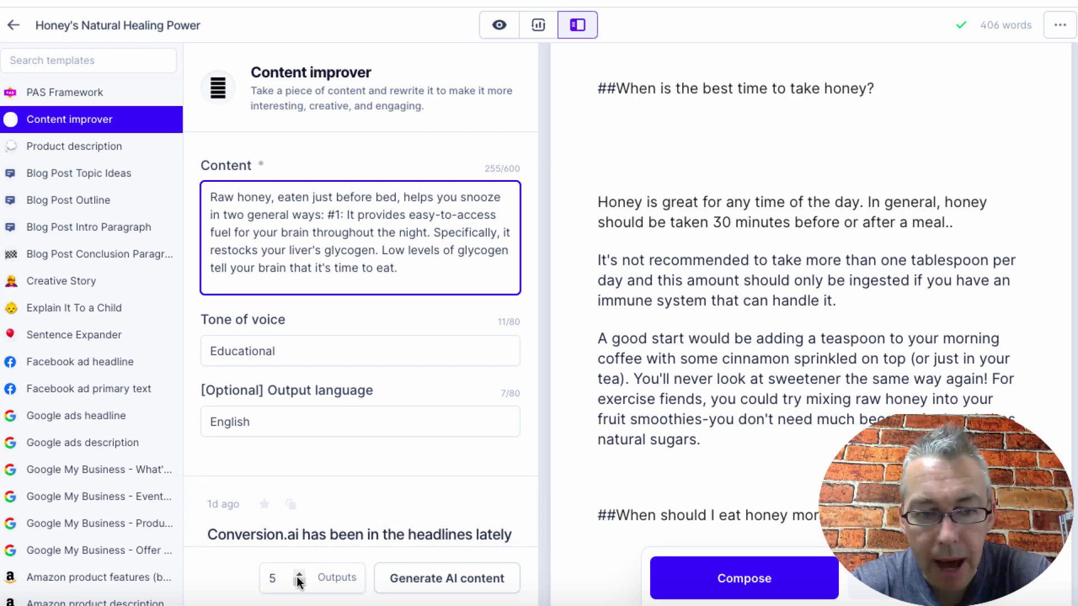
{"action": "left_click", "coordinate": [421, 570]}
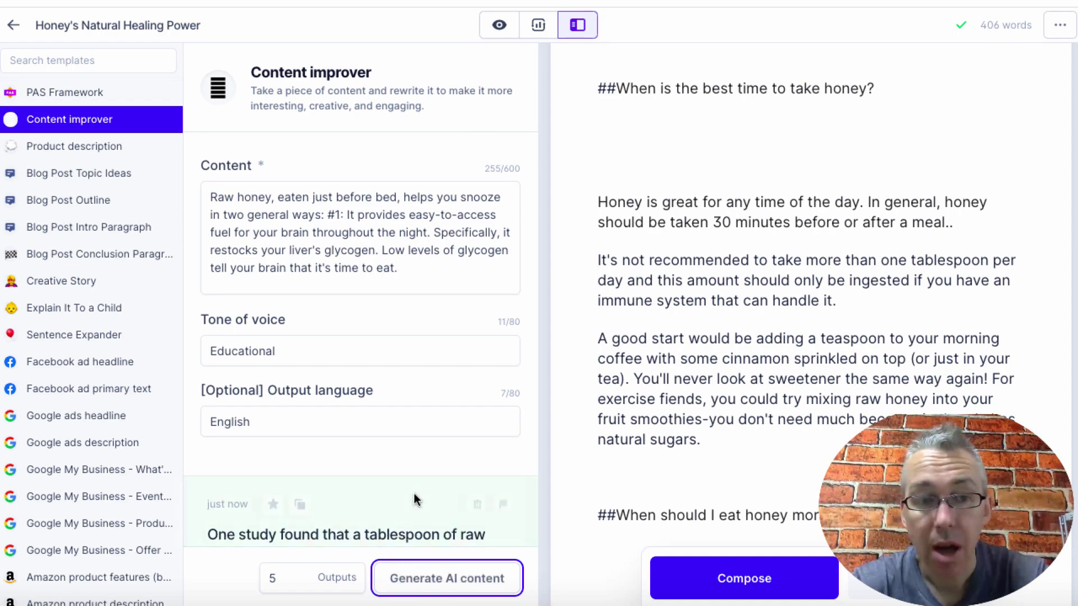
Review the Content improver outputs and copy the one starting with "The power of honey".
{"action": "scroll", "coordinate": [410, 396], "scroll_direction": "down", "scroll_amount": 2}
{"action": "scroll", "coordinate": [410, 396], "scroll_direction": "down", "scroll_amount": 2}
{"action": "scroll", "coordinate": [411, 400], "scroll_direction": "up", "scroll_amount": 3}
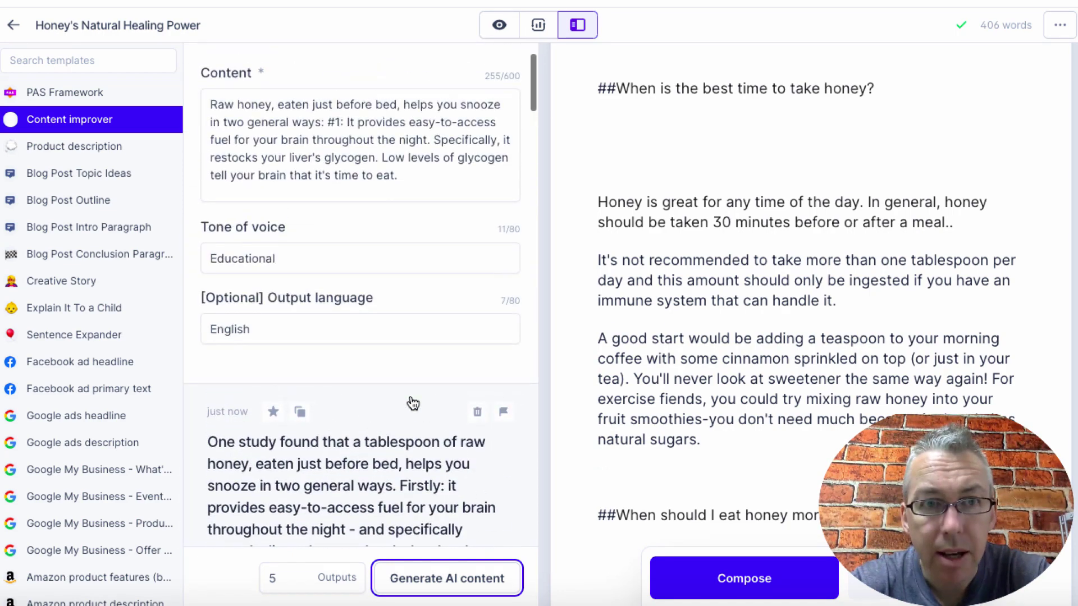
{"action": "scroll", "coordinate": [413, 403], "scroll_direction": "down", "scroll_amount": 5}
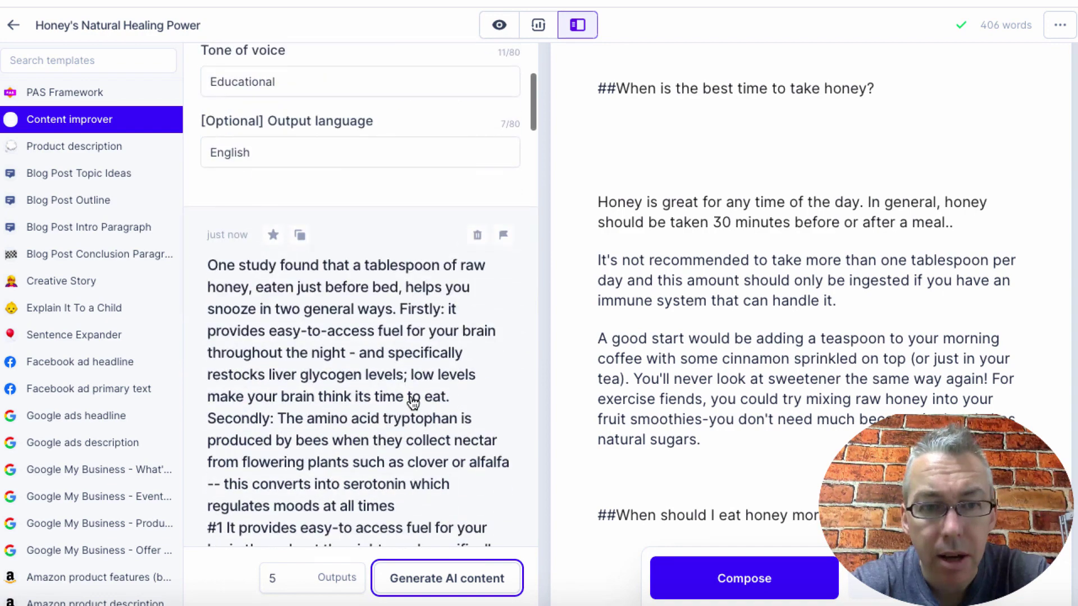
{"action": "scroll", "coordinate": [413, 402], "scroll_direction": "down", "scroll_amount": 4}
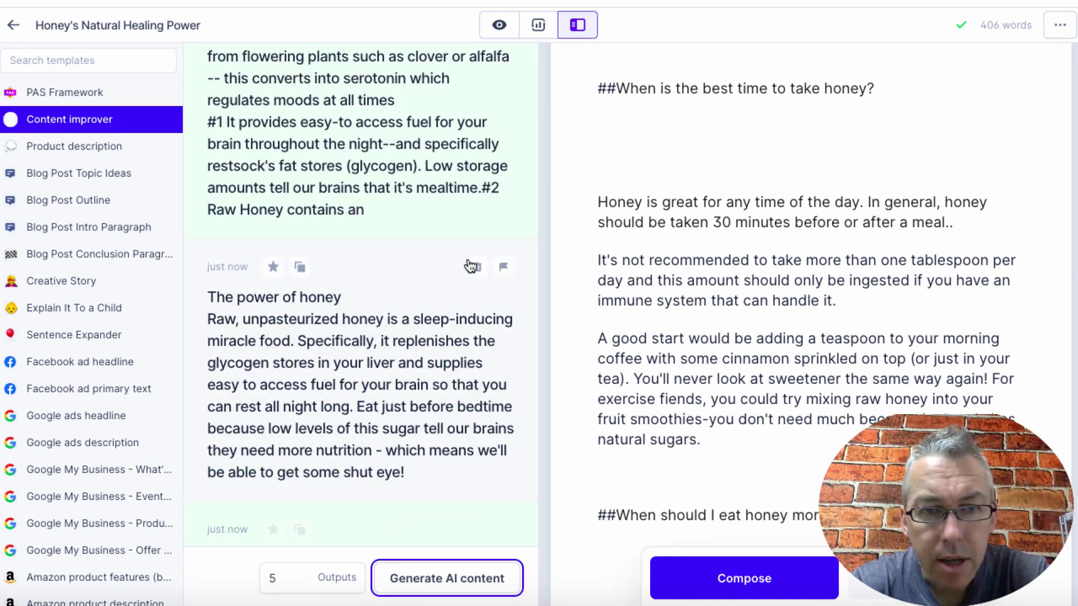
{"action": "left_click", "coordinate": [300, 267]}
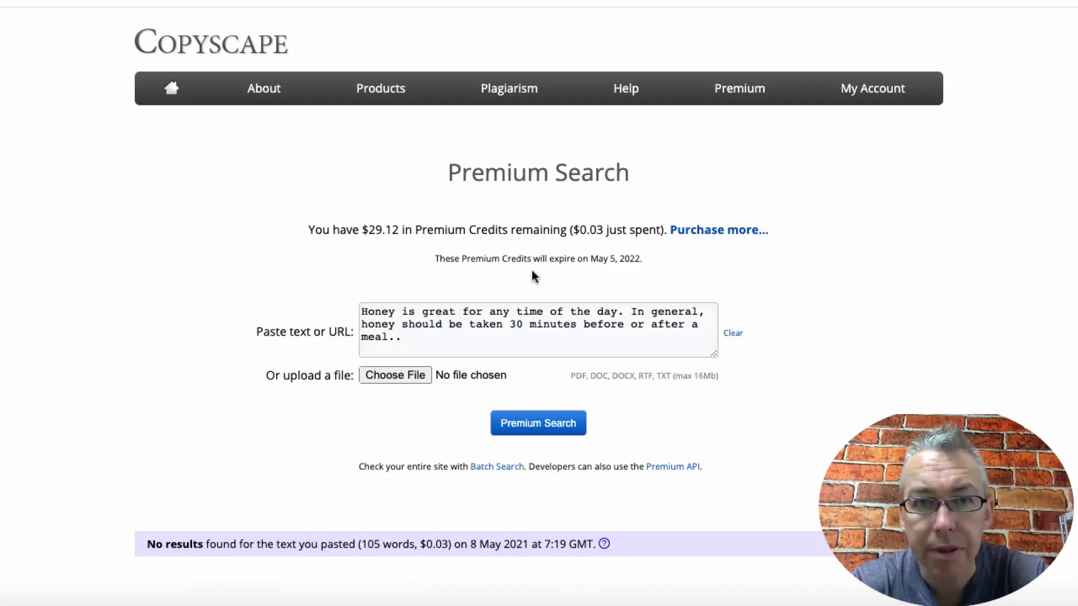
Replace the text in Copyscape with the copied "The power of honey" output and run a premium search on it.
{"action": "left_click_drag", "start_coordinate": [361, 310], "coordinate": [421, 340]}
{"action": "key", "text": "BackSpace"}
{"action": "left_click_drag", "start_coordinate": [618, 335], "coordinate": [402, 428]}
{"action": "key", "text": "BackSpace"}
{"action": "key", "text": "BackSpace"}
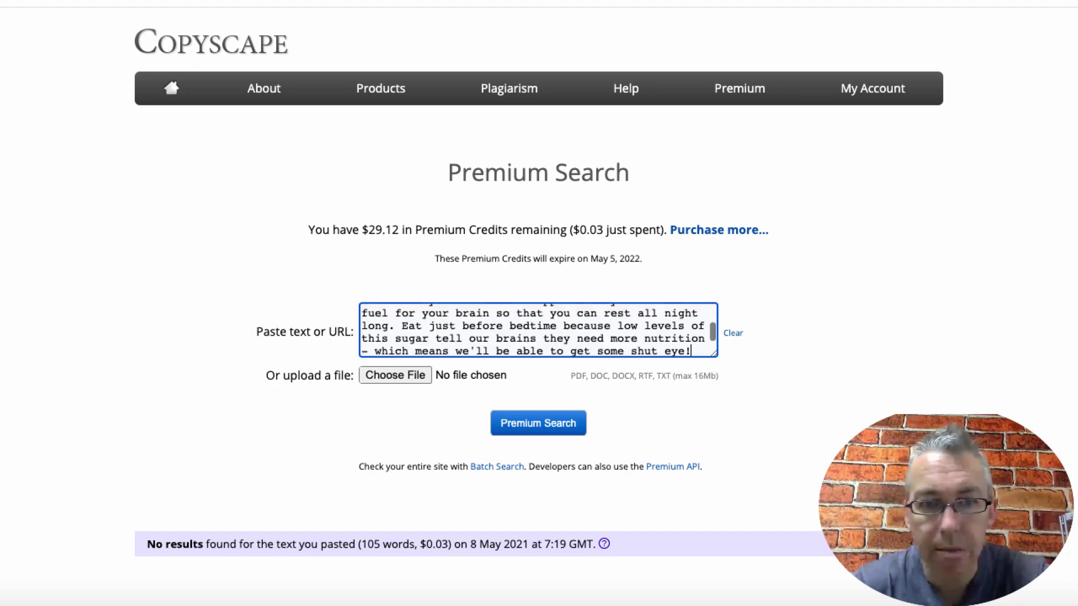
{"action": "left_click", "coordinate": [528, 425]}
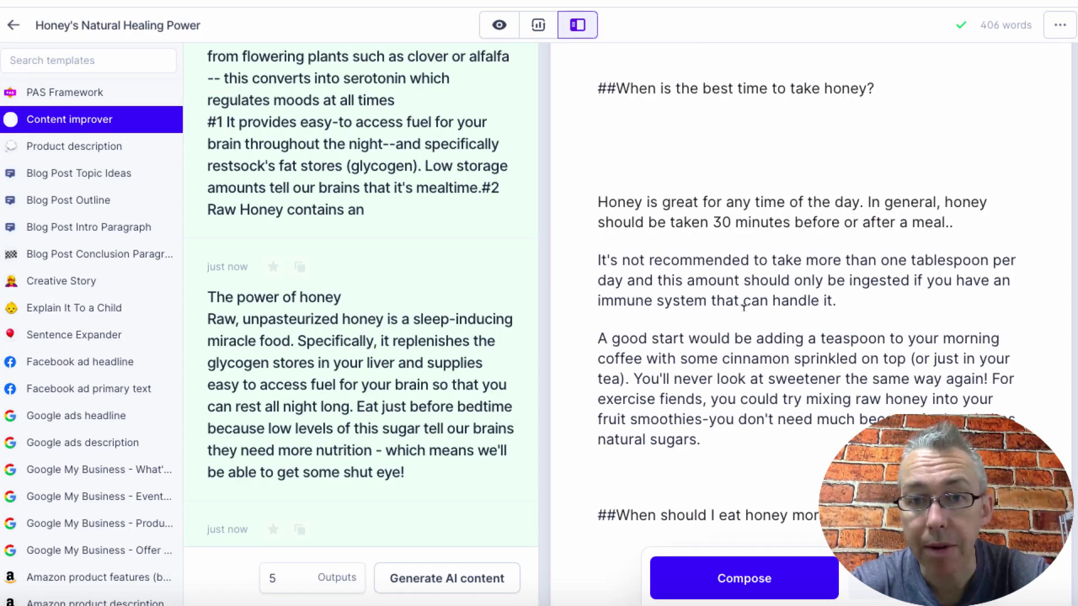
Paste the improved text into the Conversion.ai document under the heading "##When should I eat honey morning or night?".
{"action": "scroll", "coordinate": [744, 306], "scroll_direction": "down", "scroll_amount": 2}
{"action": "left_click", "coordinate": [837, 442]}
{"action": "key", "text": "ctrl+v"}
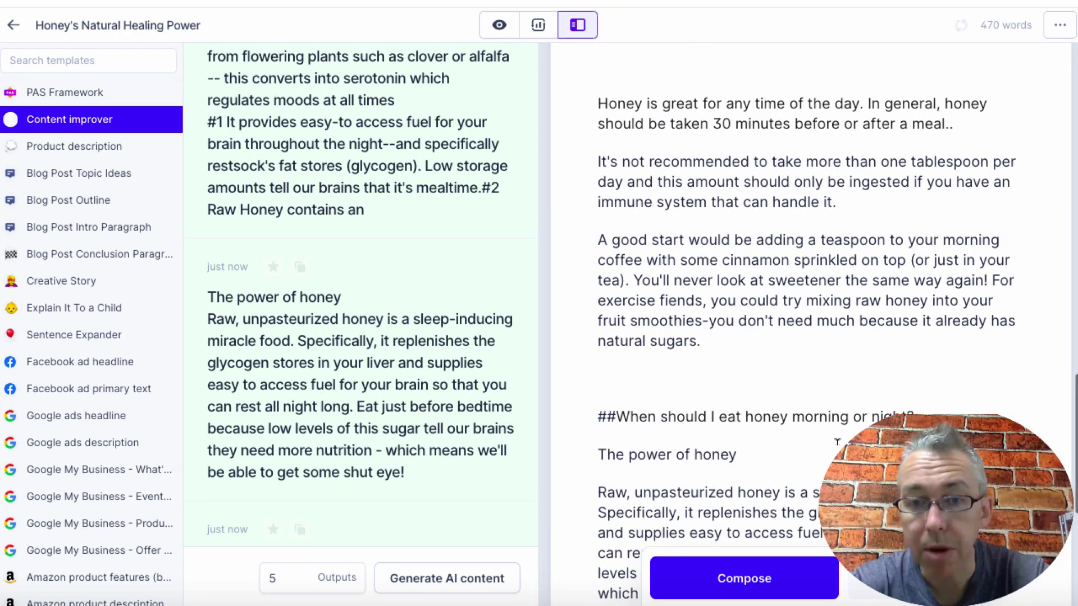
{"action": "scroll", "coordinate": [954, 191], "scroll_direction": "down", "scroll_amount": 2}
{"action": "scroll", "coordinate": [954, 191], "scroll_direction": "down", "scroll_amount": 4}
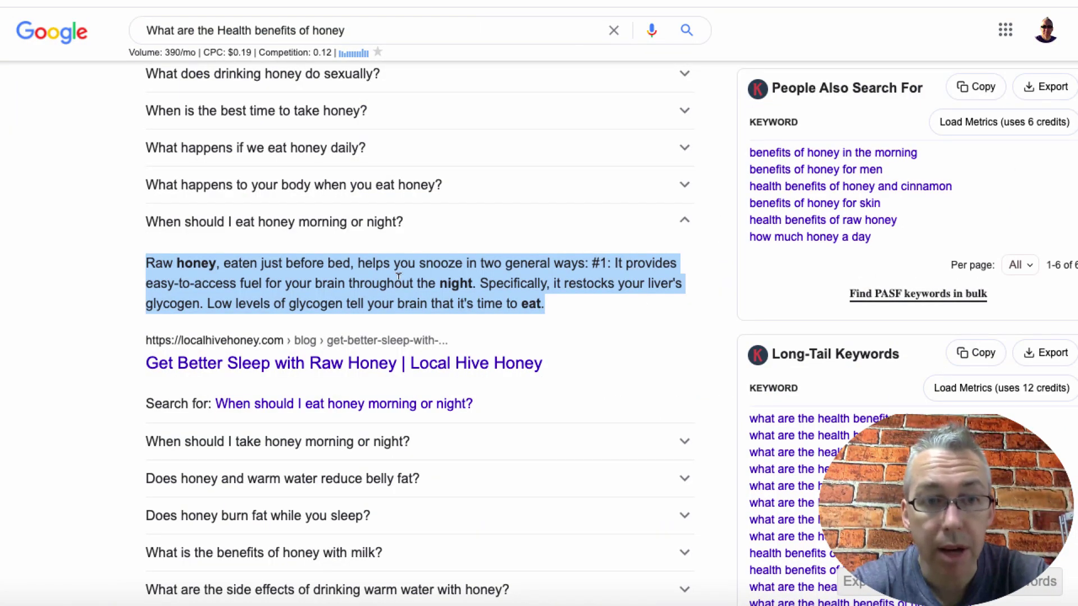
Find the People also ask question "What is the benefits of drinking hot water with honey?" on Google and copy its wording.
{"action": "scroll", "coordinate": [399, 276], "scroll_direction": "down", "scroll_amount": 4}
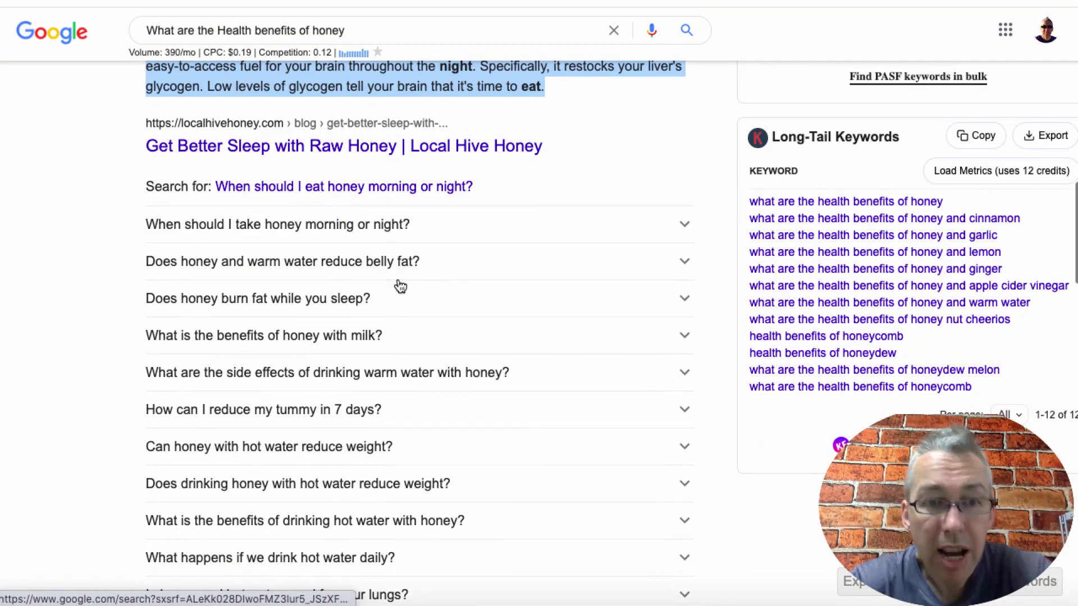
{"action": "scroll", "coordinate": [433, 265], "scroll_direction": "down", "scroll_amount": 1}
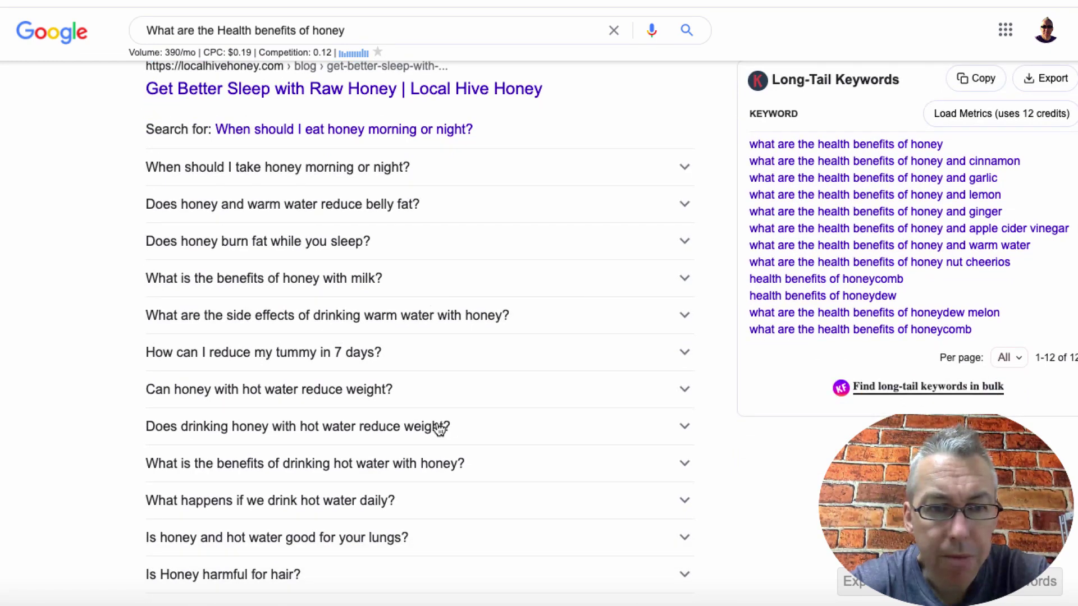
{"action": "scroll", "coordinate": [436, 438], "scroll_direction": "down", "scroll_amount": 1}
{"action": "left_click", "coordinate": [486, 441]}
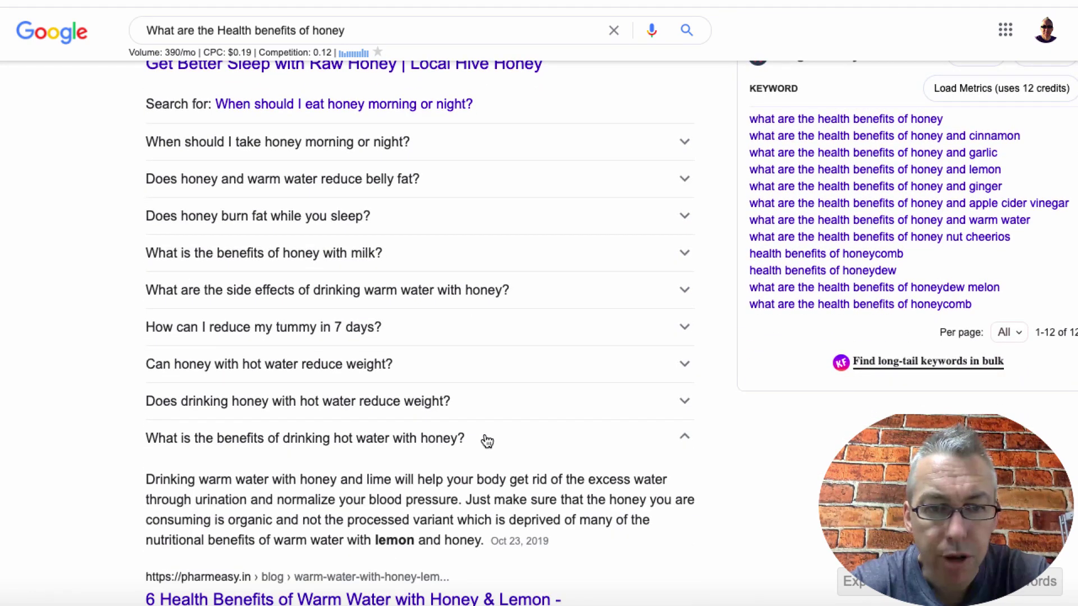
{"action": "left_click_drag", "start_coordinate": [486, 440], "coordinate": [149, 439]}
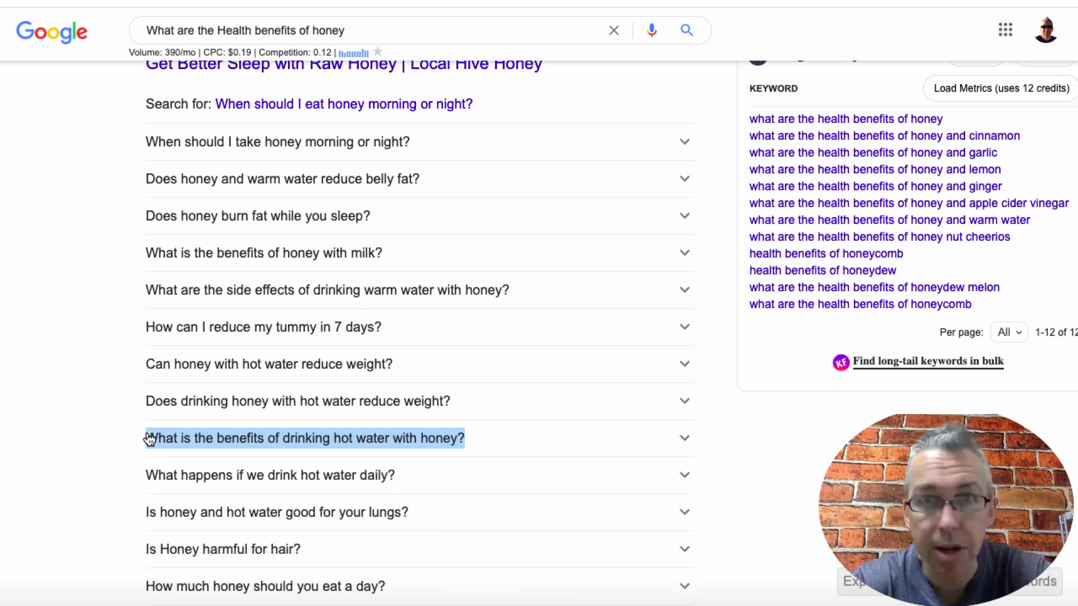
Paste the copied hot water question on a new line at the end of the Conversion.ai document, below the honey-and-sleep text.
{"action": "key", "text": "ctrl+Tab"}
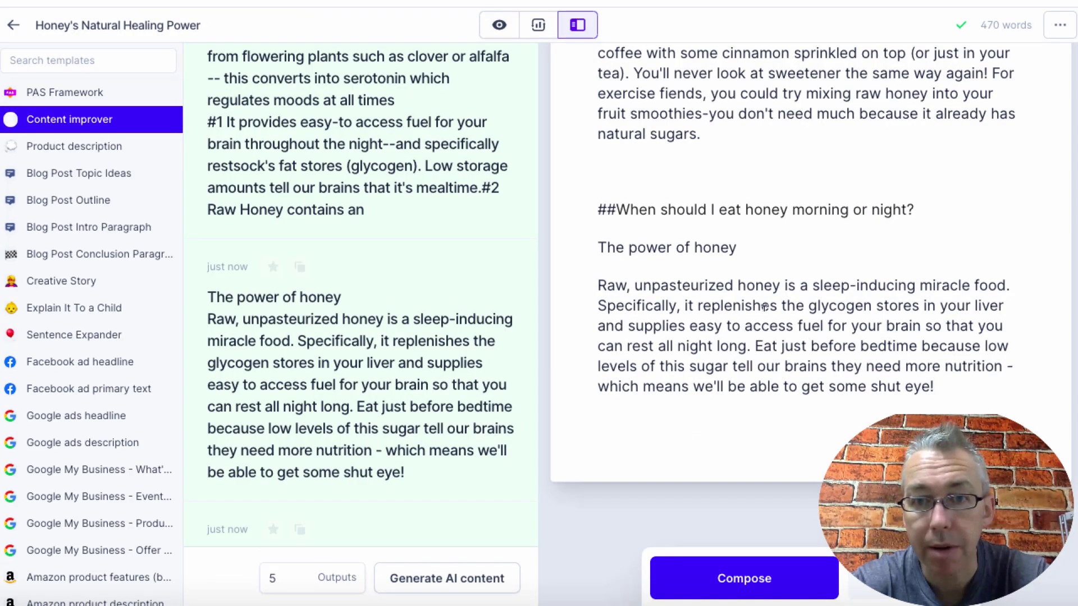
{"action": "key", "text": "Return"}
{"action": "key", "text": "Return"}
{"action": "key", "text": "ctrl+v"}
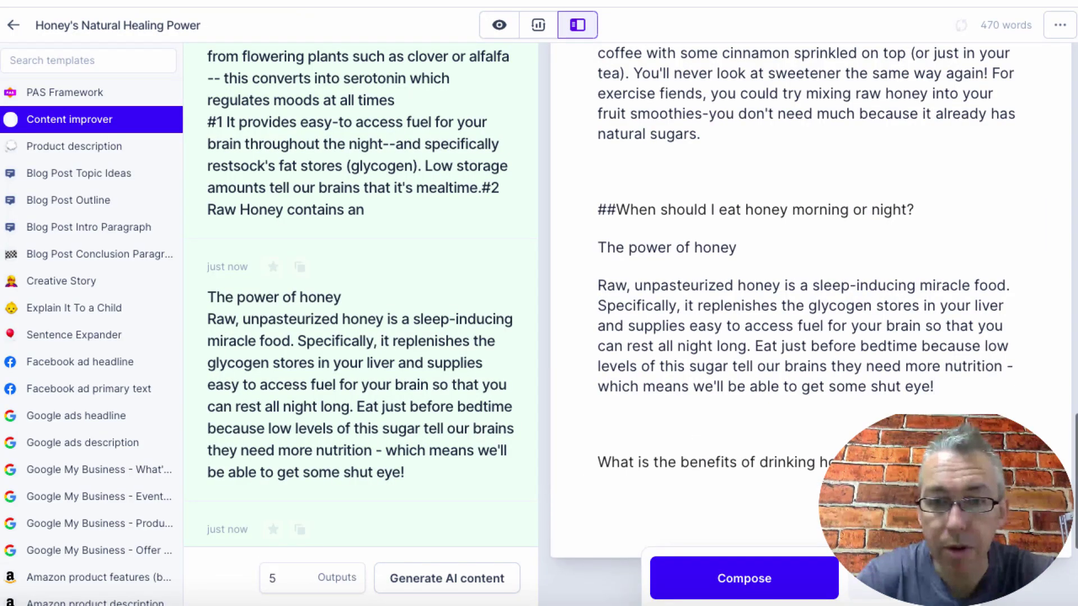
Add blank lines below the hot water question in the document, and copy Google's answer to "What is the benefits of drinking hot water with honey?".
{"action": "key", "text": "Return"}
{"action": "key", "text": "Return"}
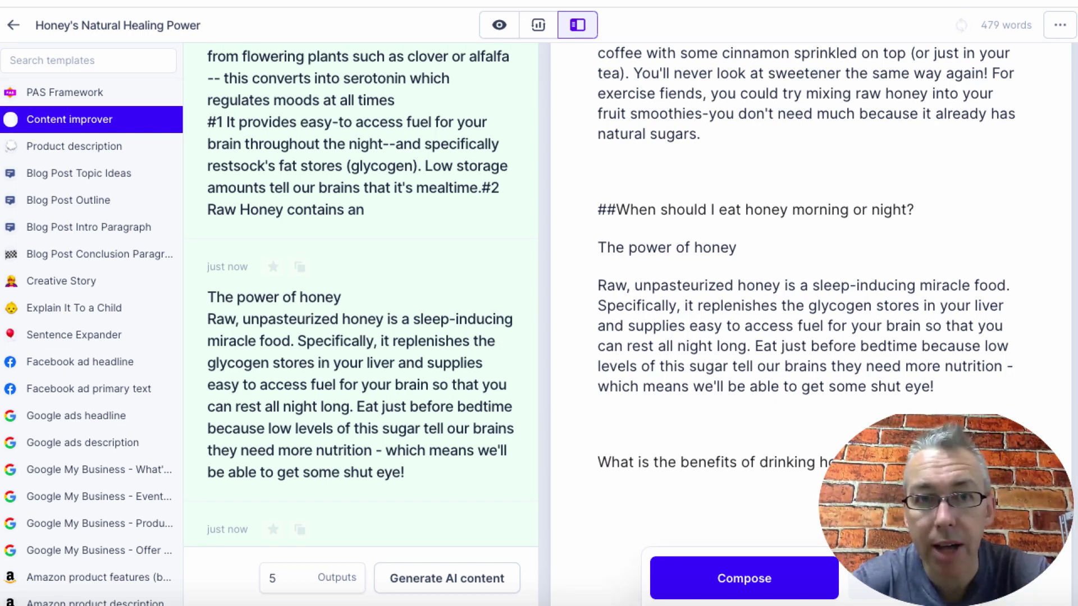
{"action": "key", "text": "ctrl+shift+Tab"}
{"action": "left_click", "coordinate": [474, 439]}
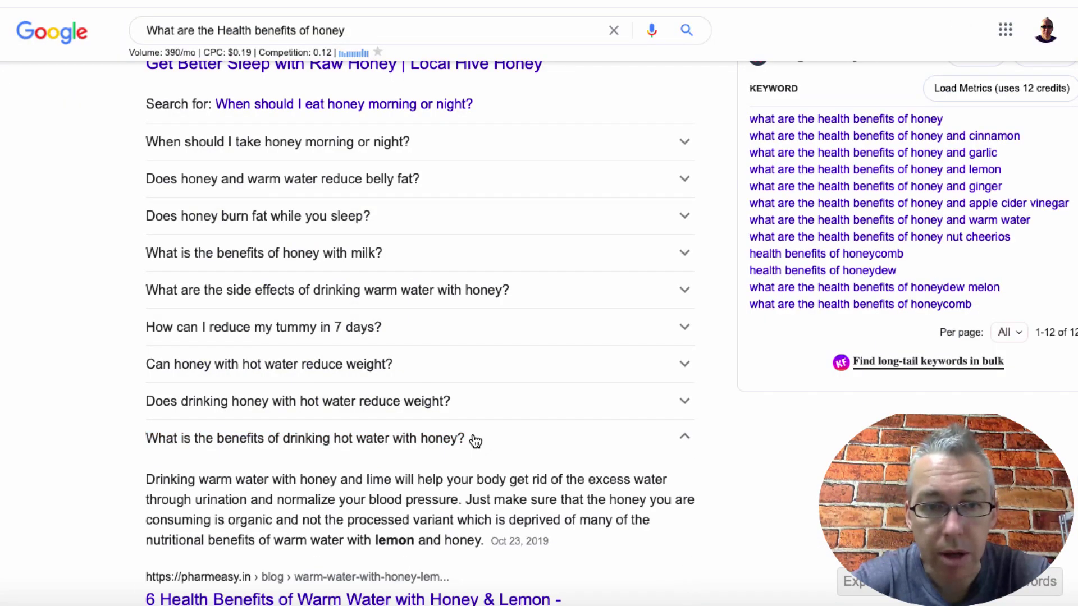
{"action": "scroll", "coordinate": [343, 492], "scroll_direction": "down", "scroll_amount": 1}
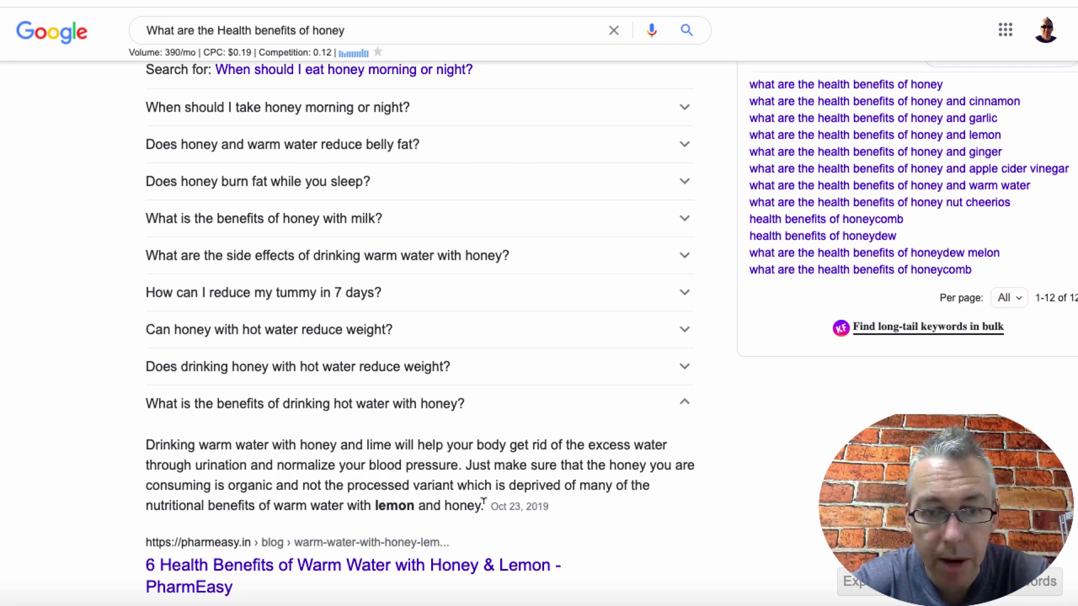
{"action": "left_click_drag", "start_coordinate": [483, 501], "coordinate": [149, 456]}
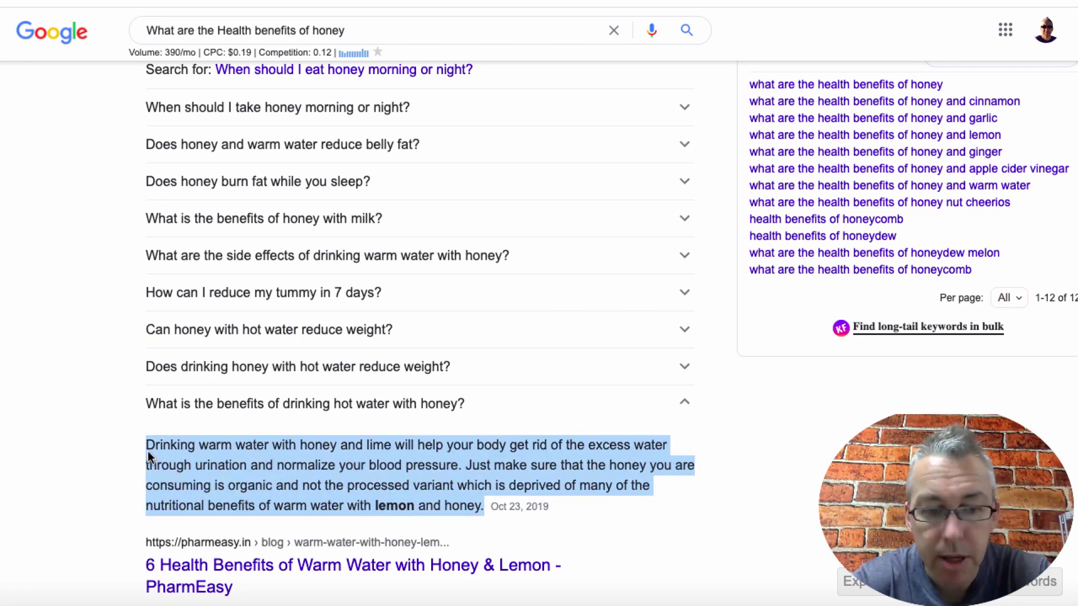
Replace the Content improver text in Conversion.ai with the copied hot water answer and generate 5 outputs in the Educational tone.
{"action": "key", "text": "alt+Tab"}
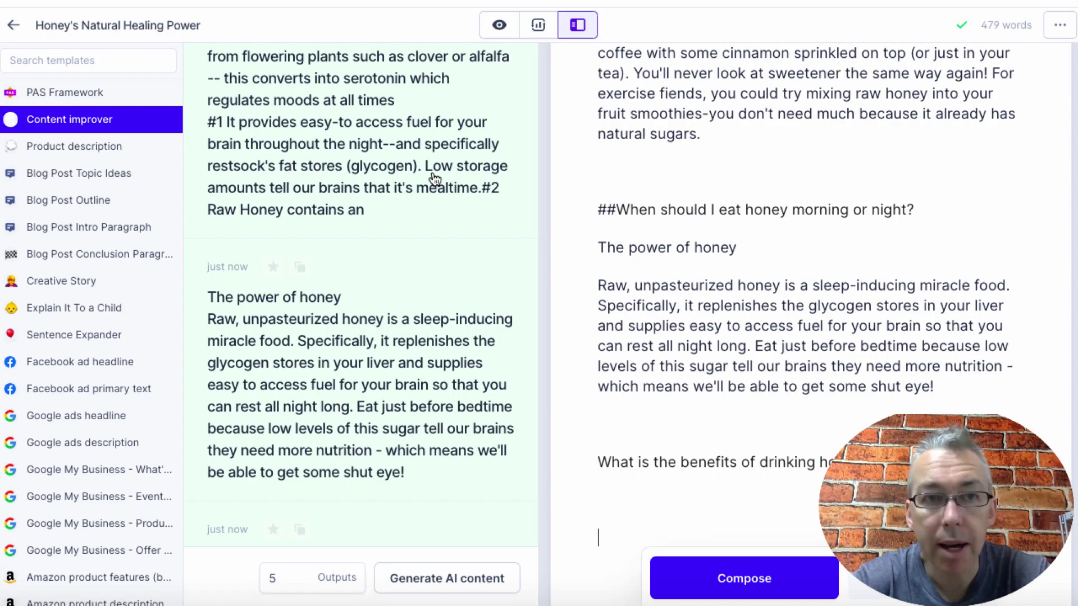
{"action": "scroll", "coordinate": [436, 180], "scroll_direction": "up", "scroll_amount": 5}
{"action": "left_click_drag", "start_coordinate": [405, 267], "coordinate": [202, 195]}
{"action": "key", "text": "BackSpace"}
{"action": "key", "text": "ctrl+v"}
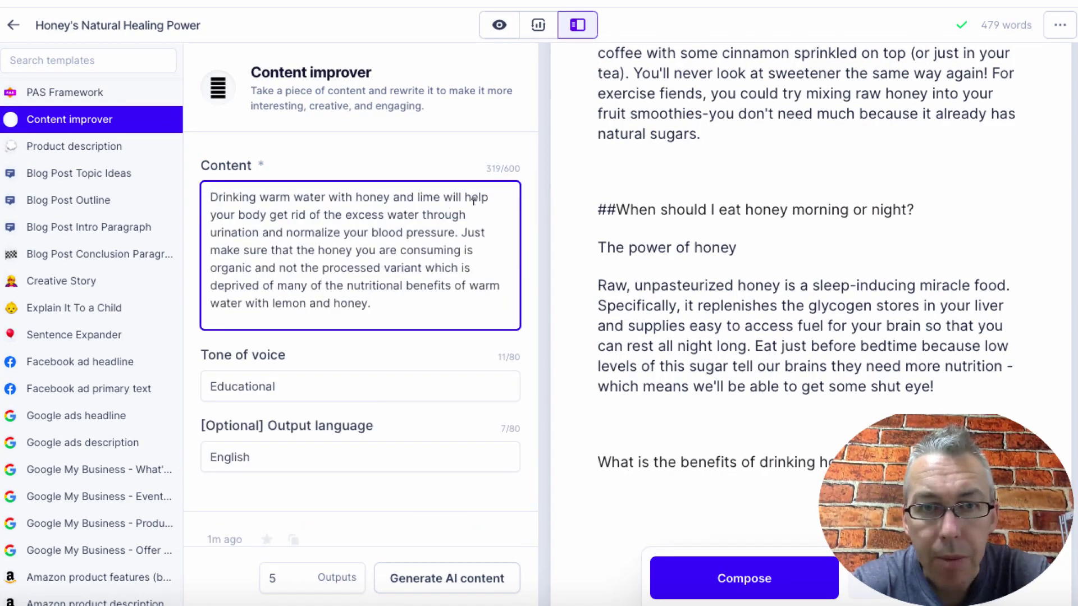
{"action": "scroll", "coordinate": [369, 282], "scroll_direction": "down", "scroll_amount": 2}
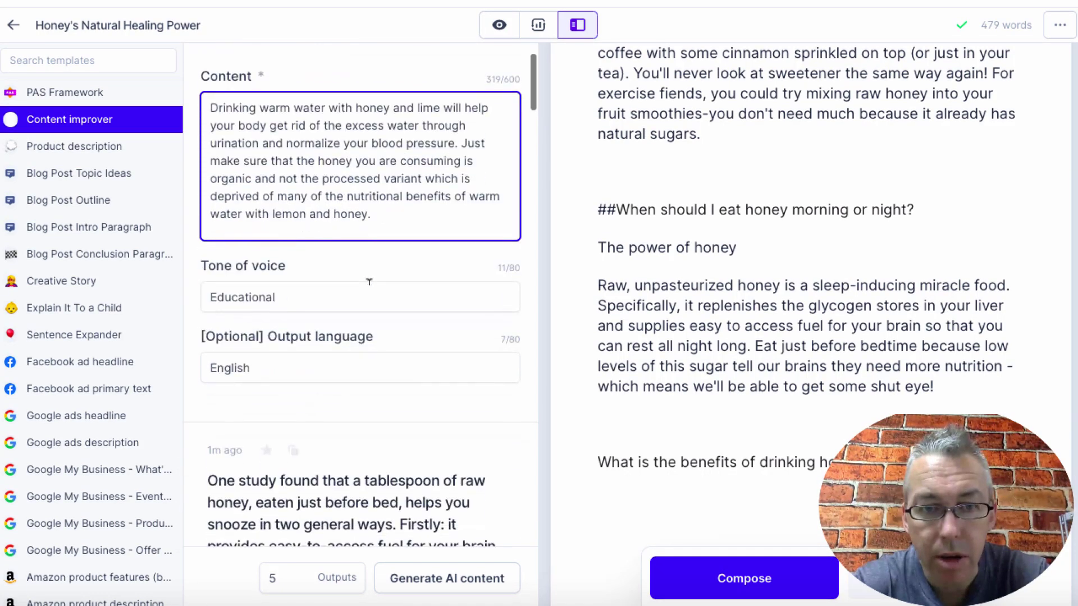
{"action": "left_click", "coordinate": [429, 577]}
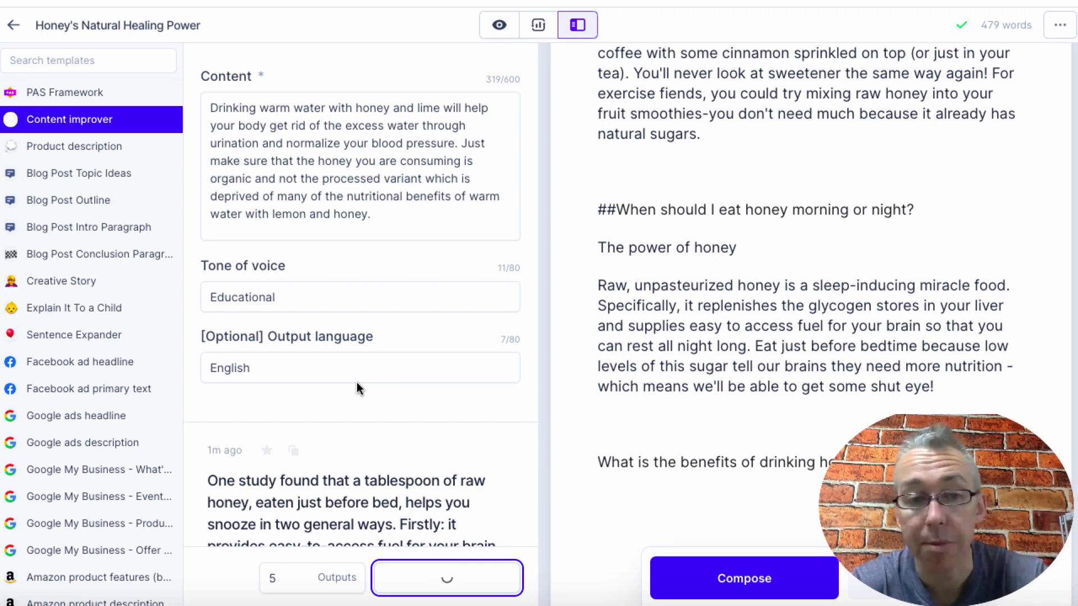
Copy the first output, "Drinking warm water with lemon and honey", and run a premium search on it in Copyscape in place of the old text.
{"action": "scroll", "coordinate": [356, 382], "scroll_direction": "down", "scroll_amount": 4}
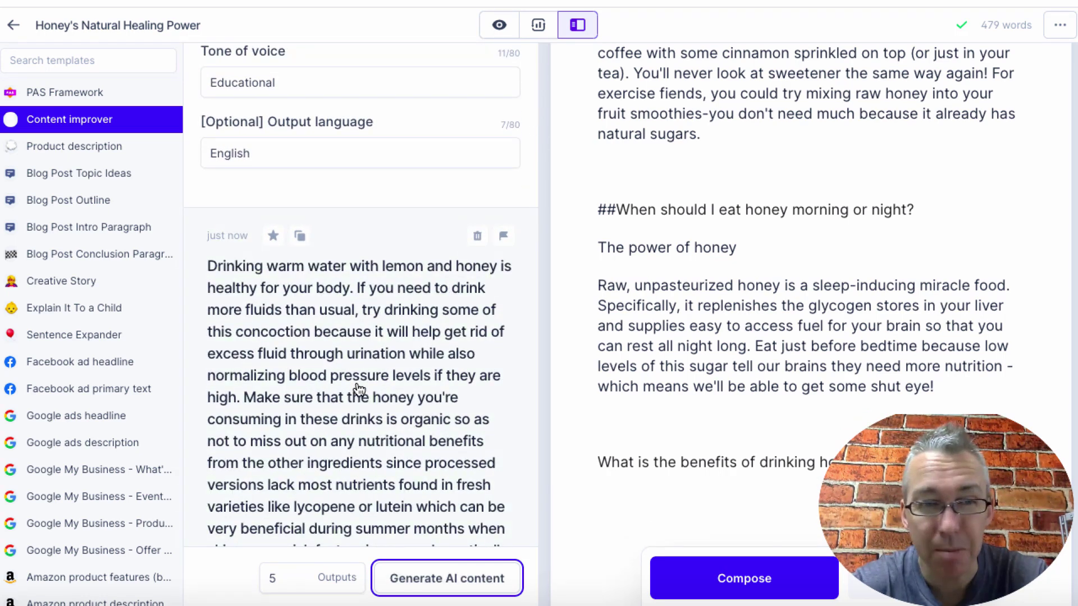
{"action": "scroll", "coordinate": [359, 389], "scroll_direction": "down", "scroll_amount": 2}
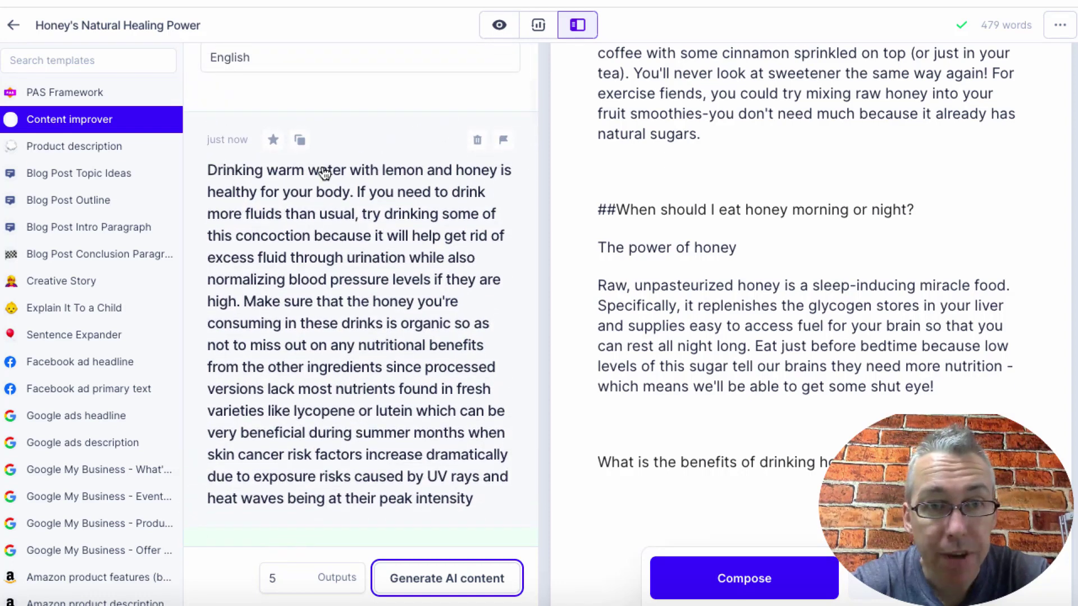
{"action": "left_click", "coordinate": [303, 139]}
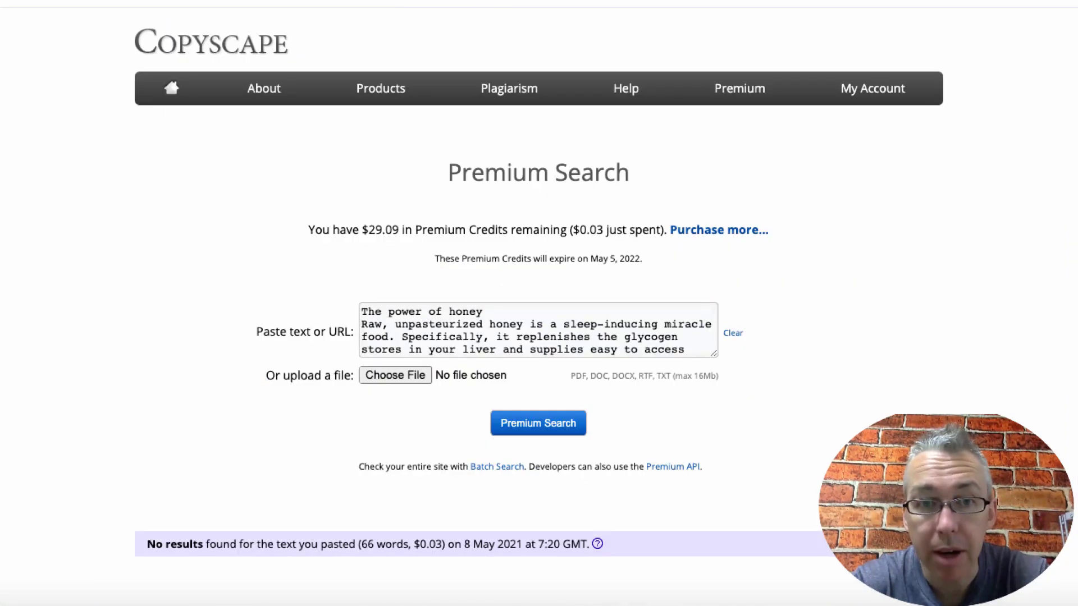
{"action": "left_click", "coordinate": [499, 318]}
{"action": "key", "text": "ctrl+a"}
{"action": "key", "text": "BackSpace"}
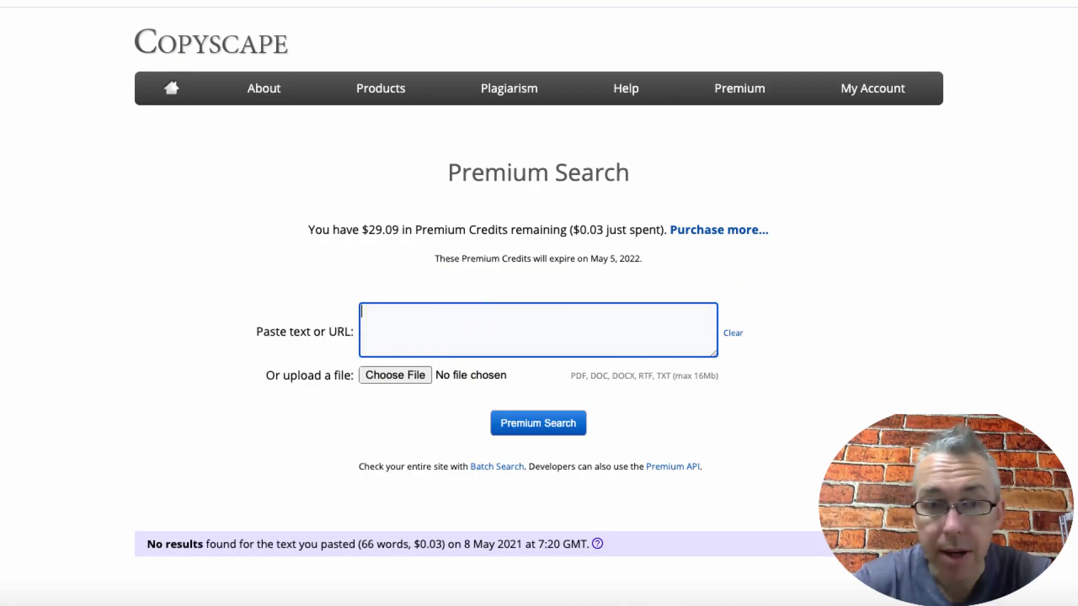
{"action": "key", "text": "ctrl+v"}
{"action": "left_click", "coordinate": [523, 428]}
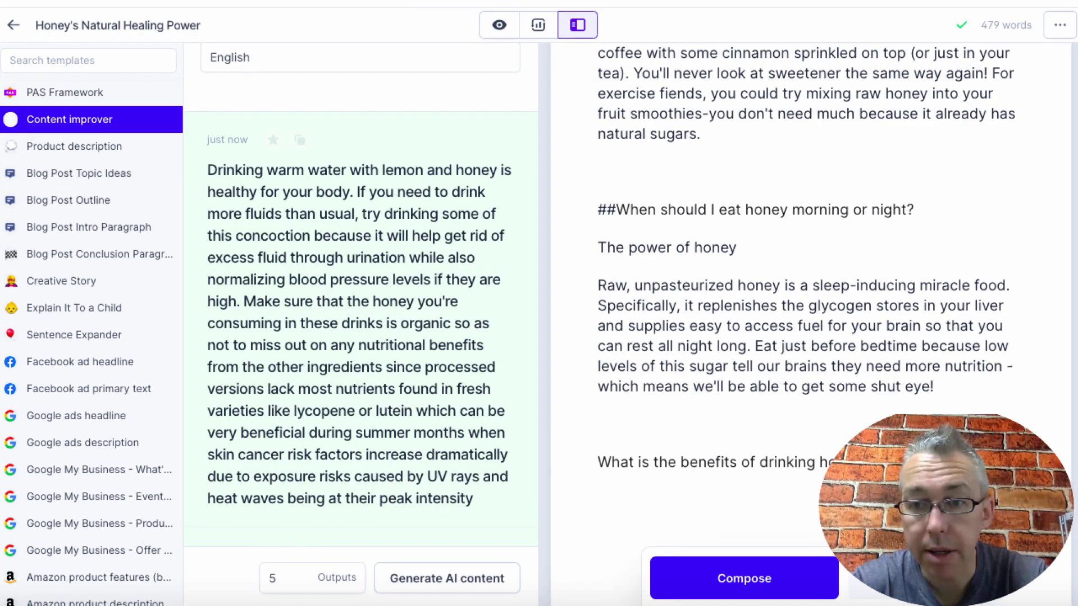
Paste the copied warm water output into the Conversion.ai document under "What is the benefits of drinking hot water with honey?".
{"action": "key", "text": "ctrl+v"}
{"action": "scroll", "coordinate": [855, 313], "scroll_direction": "up", "scroll_amount": 1}
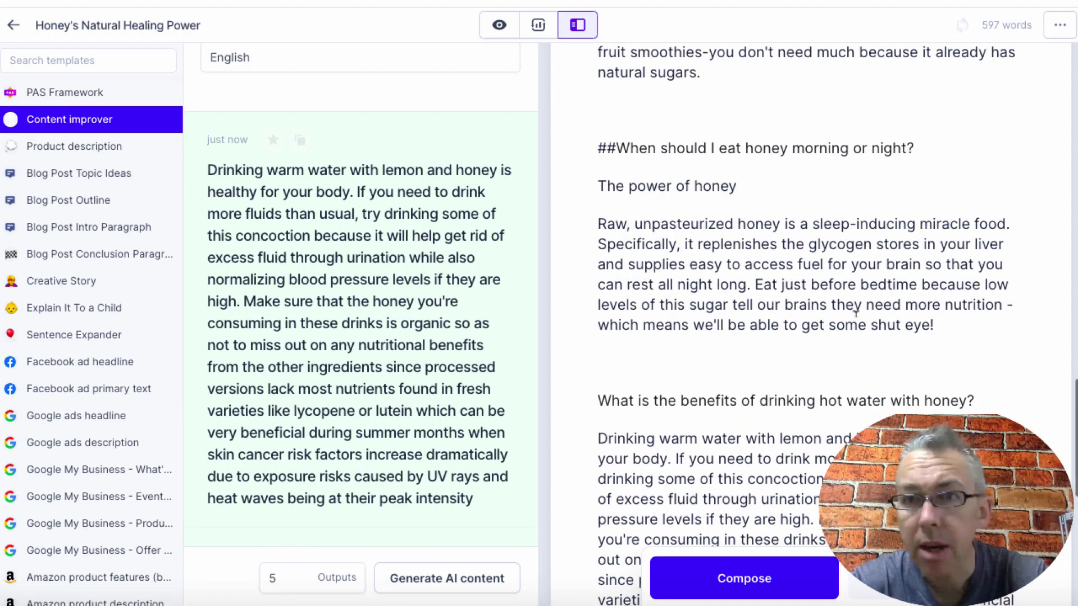
{"action": "scroll", "coordinate": [856, 314], "scroll_direction": "down", "scroll_amount": 3}
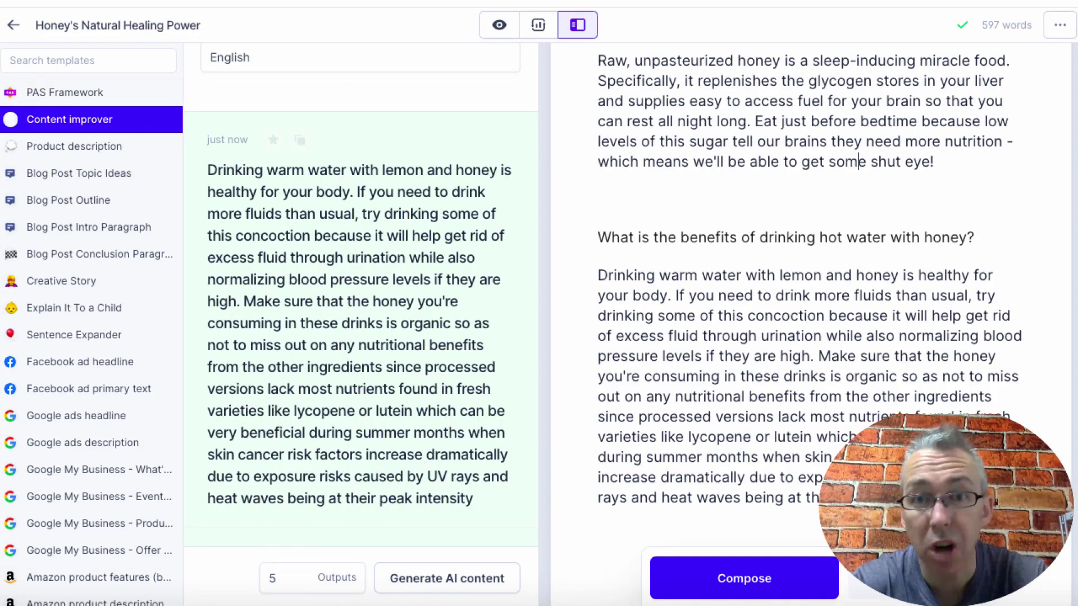
{"action": "scroll", "coordinate": [752, 314], "scroll_direction": "down", "scroll_amount": 1}
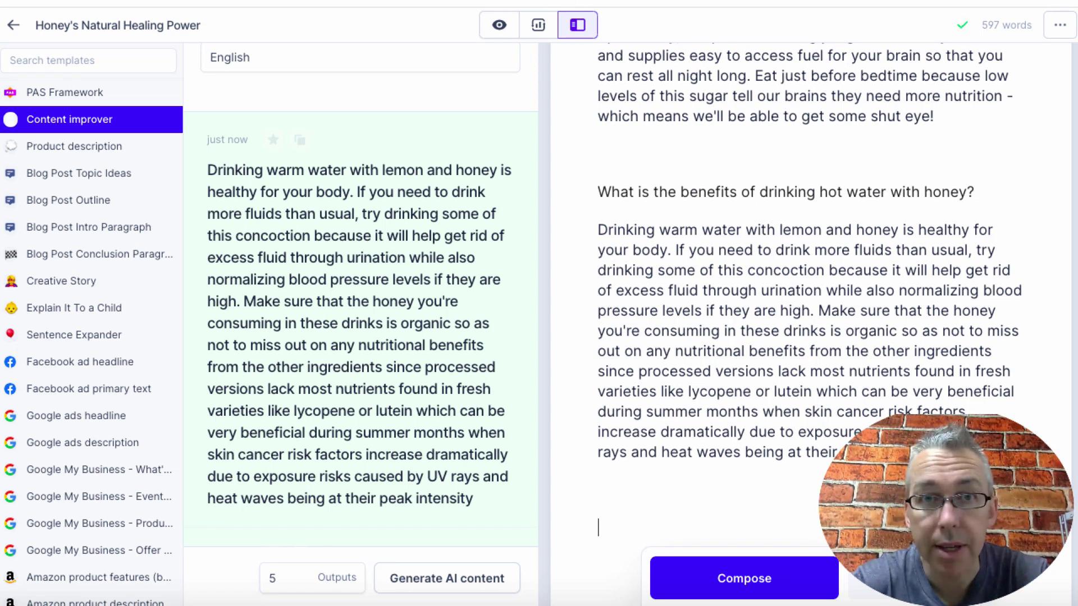
Copy the People also ask question "Can honey with hot water reduce weight?" from Google and paste it at the end of the Conversion.ai document.
{"action": "key", "text": "ctrl+Tab"}
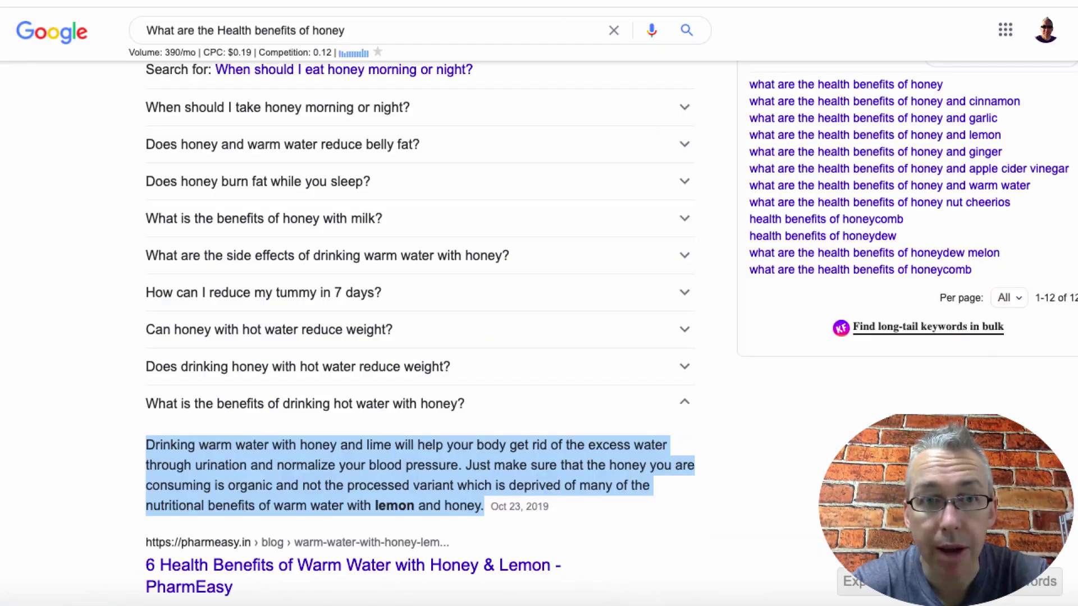
{"action": "left_click", "coordinate": [423, 334]}
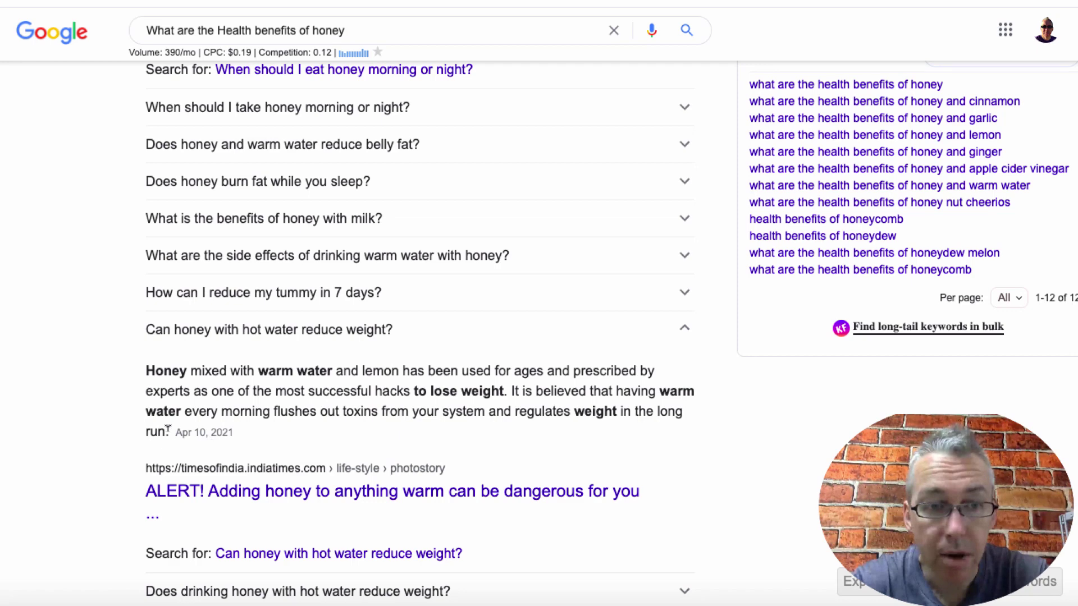
{"action": "left_click_drag", "start_coordinate": [395, 330], "coordinate": [139, 325]}
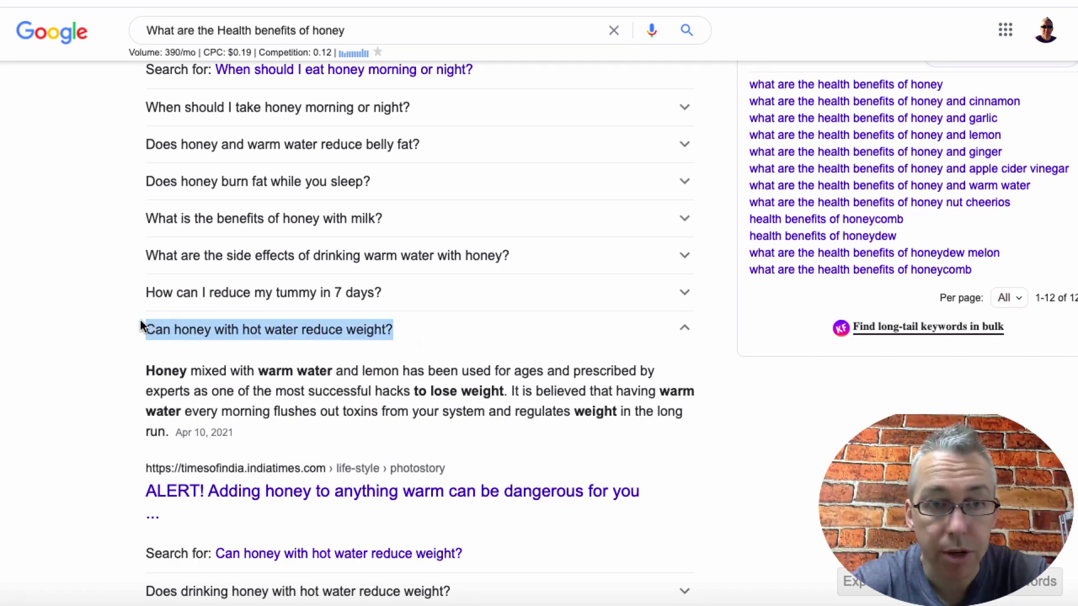
{"action": "key", "text": "ctrl+Tab"}
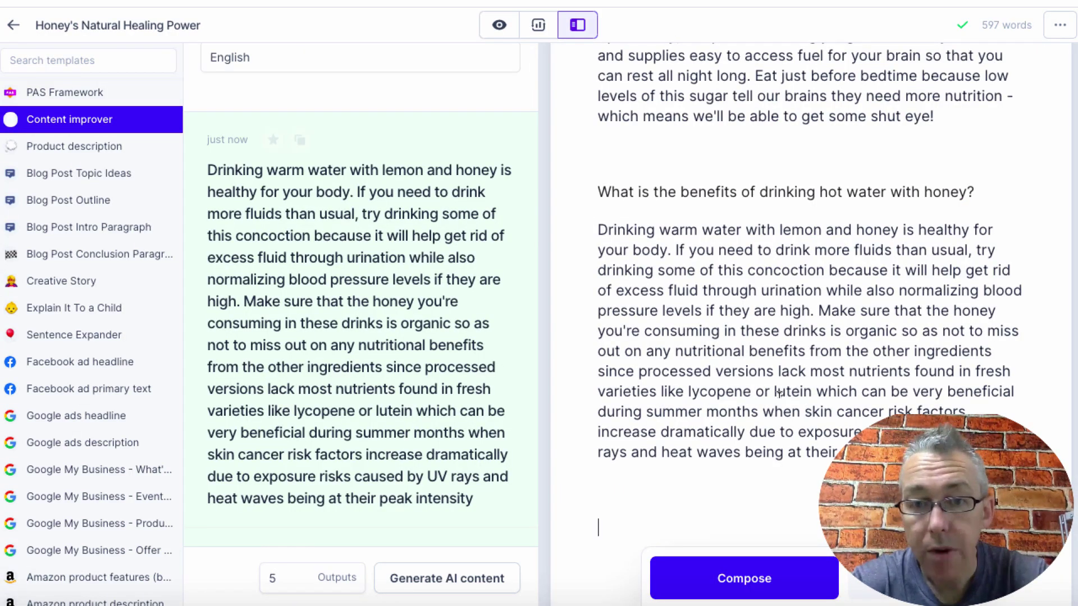
{"action": "key", "text": "ctrl+v"}
Copy Google's answer to the weight question, put it into the Content improver in place of the old text, and generate 5 outputs.
{"action": "key", "text": "ctrl+shift+Tab"}
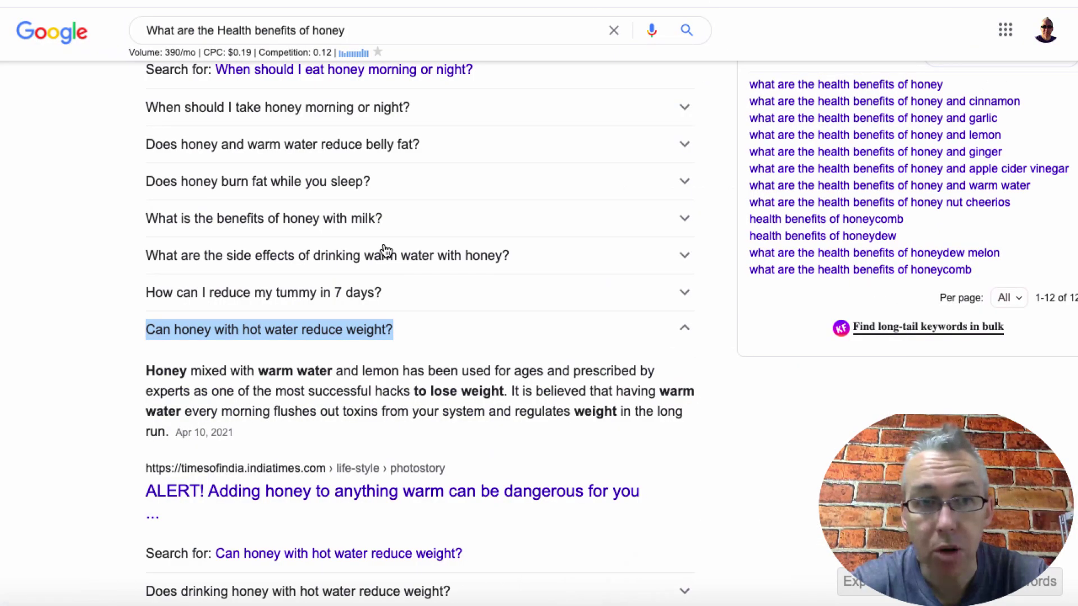
{"action": "left_click_drag", "start_coordinate": [170, 430], "coordinate": [145, 369]}
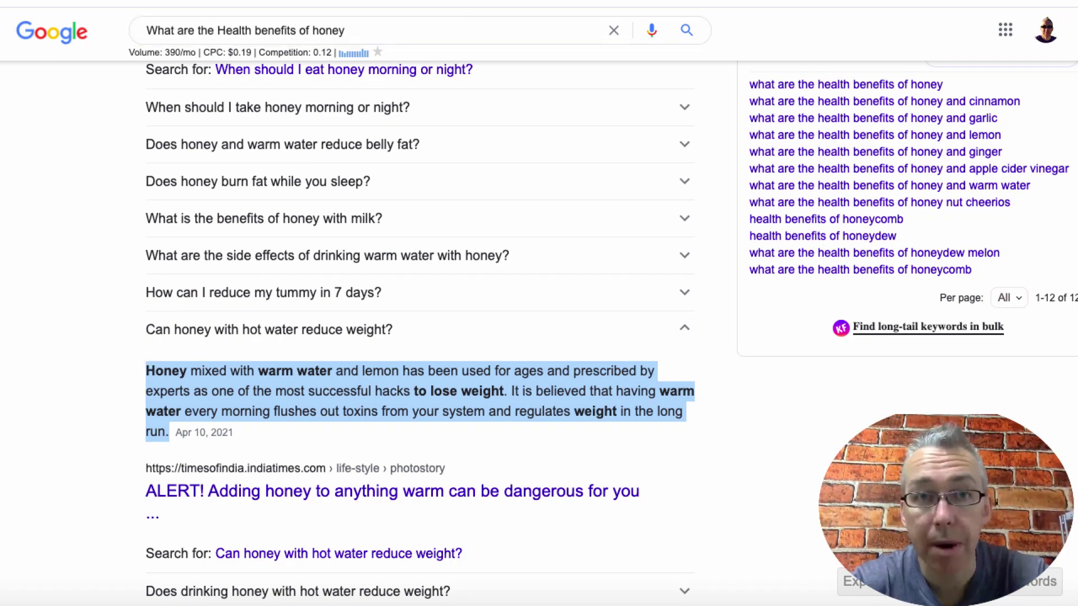
{"action": "key", "text": "ctrl+Tab"}
{"action": "scroll", "coordinate": [354, 301], "scroll_direction": "up", "scroll_amount": 5}
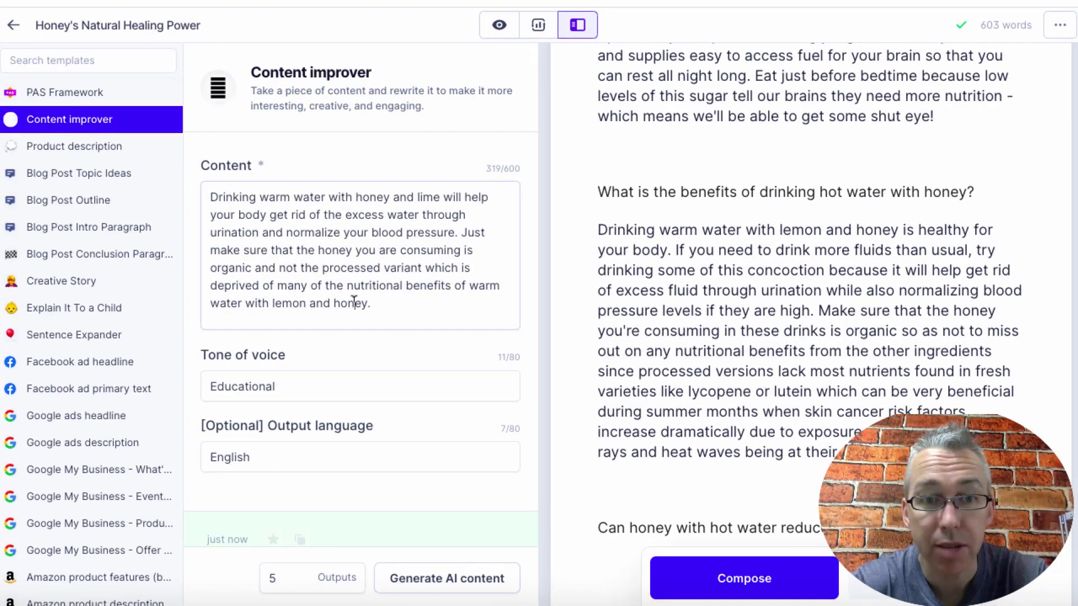
{"action": "left_click_drag", "start_coordinate": [397, 303], "coordinate": [201, 191]}
{"action": "key", "text": "ctrl+v"}
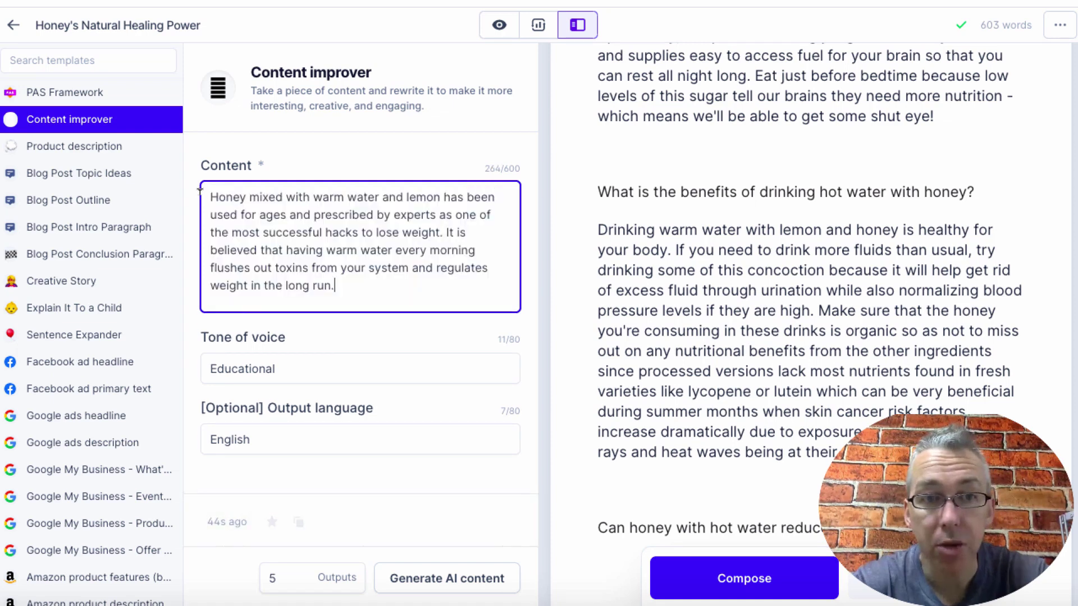
{"action": "scroll", "coordinate": [360, 341], "scroll_direction": "down", "scroll_amount": 1}
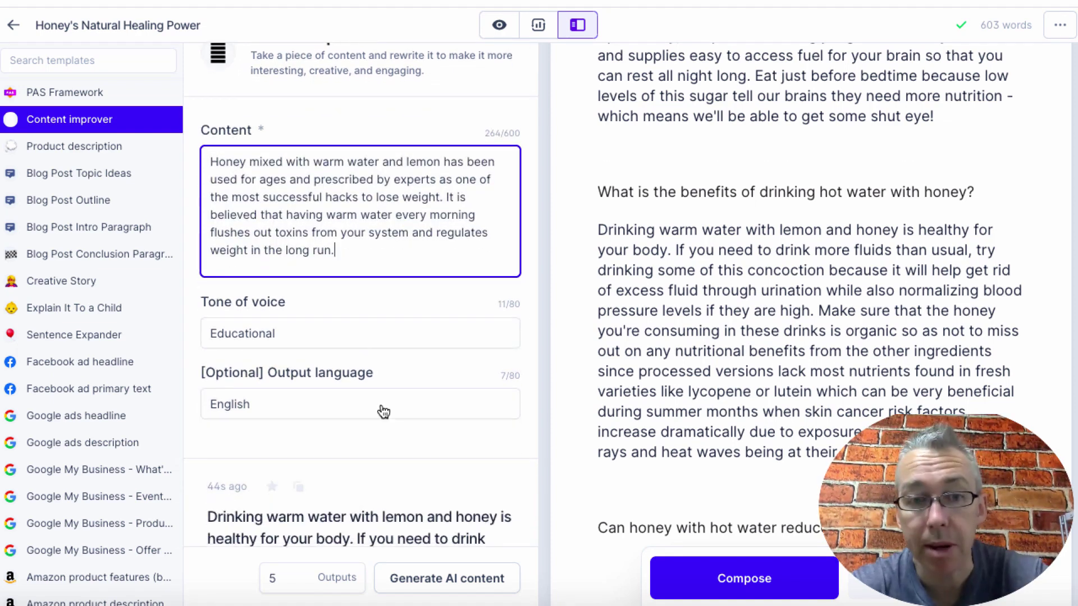
{"action": "left_click", "coordinate": [445, 578]}
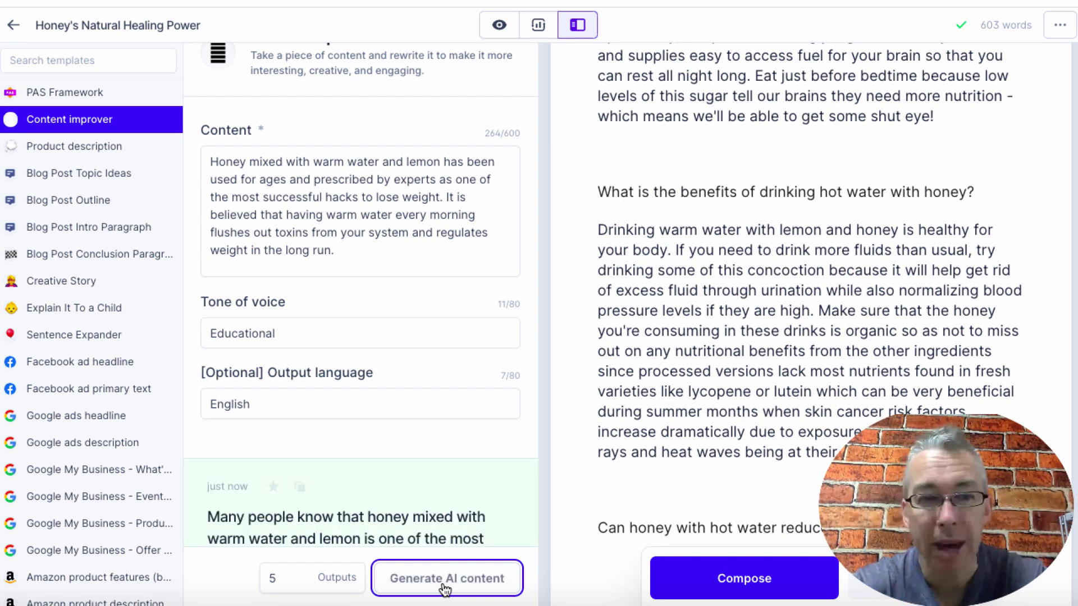
Compare the new weight-loss outputs and copy the one beginning "Many people know that honey mixed with warm water and lemon".
{"action": "scroll", "coordinate": [419, 437], "scroll_direction": "up", "scroll_amount": 1}
{"action": "scroll", "coordinate": [419, 436], "scroll_direction": "down", "scroll_amount": 5}
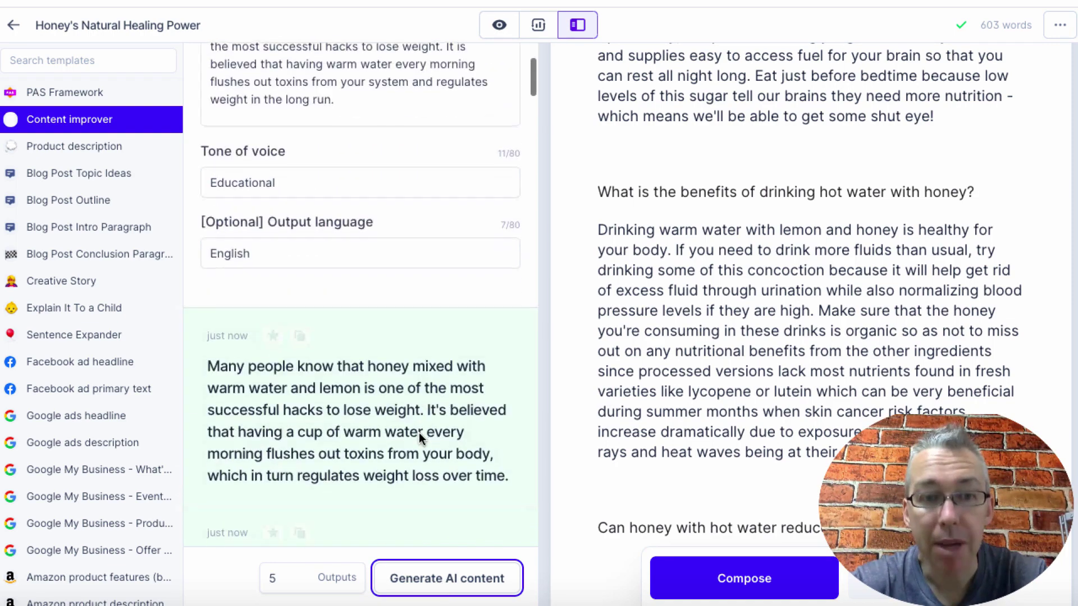
{"action": "scroll", "coordinate": [419, 433], "scroll_direction": "down", "scroll_amount": 10}
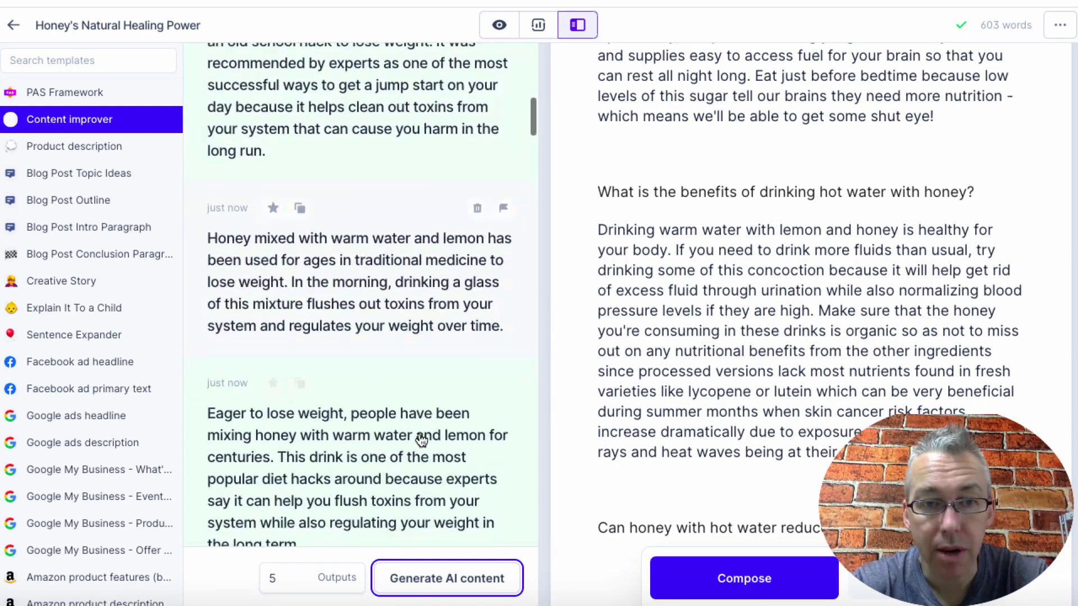
{"action": "scroll", "coordinate": [421, 440], "scroll_direction": "up", "scroll_amount": 12}
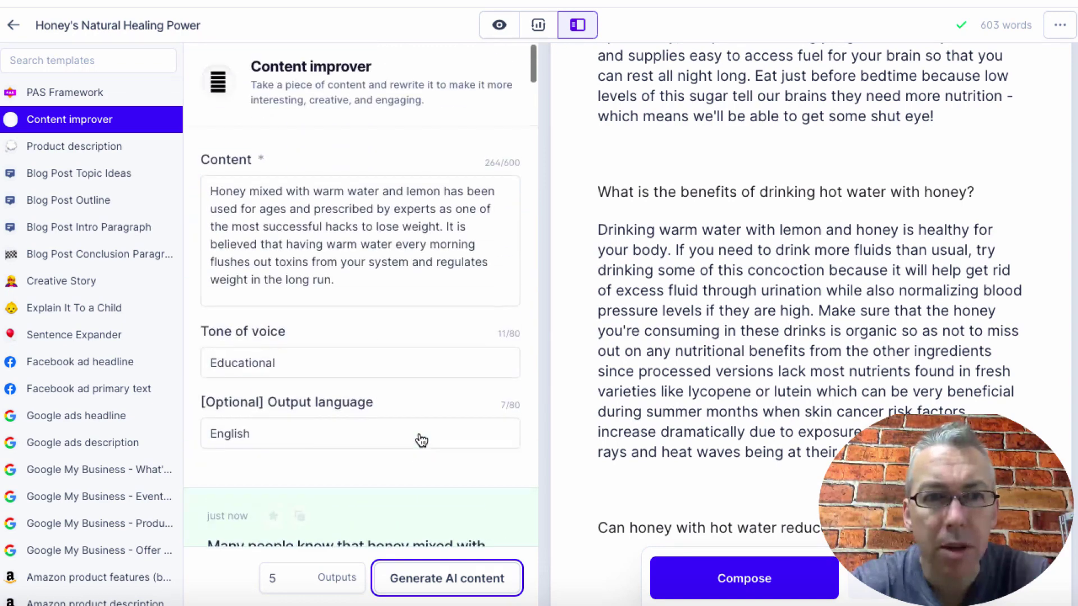
{"action": "scroll", "coordinate": [356, 344], "scroll_direction": "down", "scroll_amount": 4}
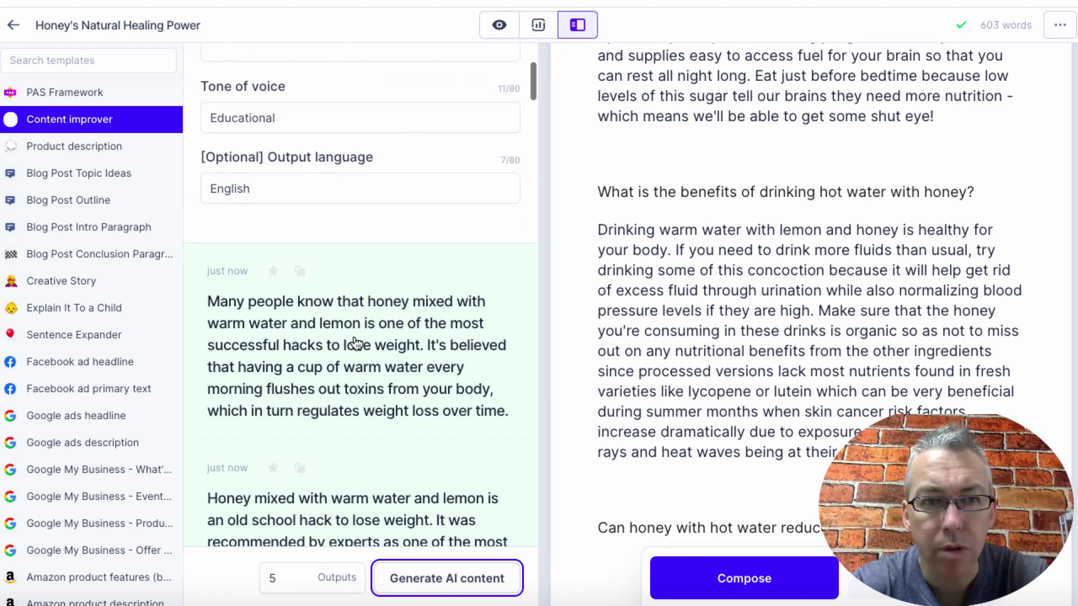
{"action": "scroll", "coordinate": [356, 343], "scroll_direction": "down", "scroll_amount": 3}
{"action": "scroll", "coordinate": [356, 341], "scroll_direction": "up", "scroll_amount": 2}
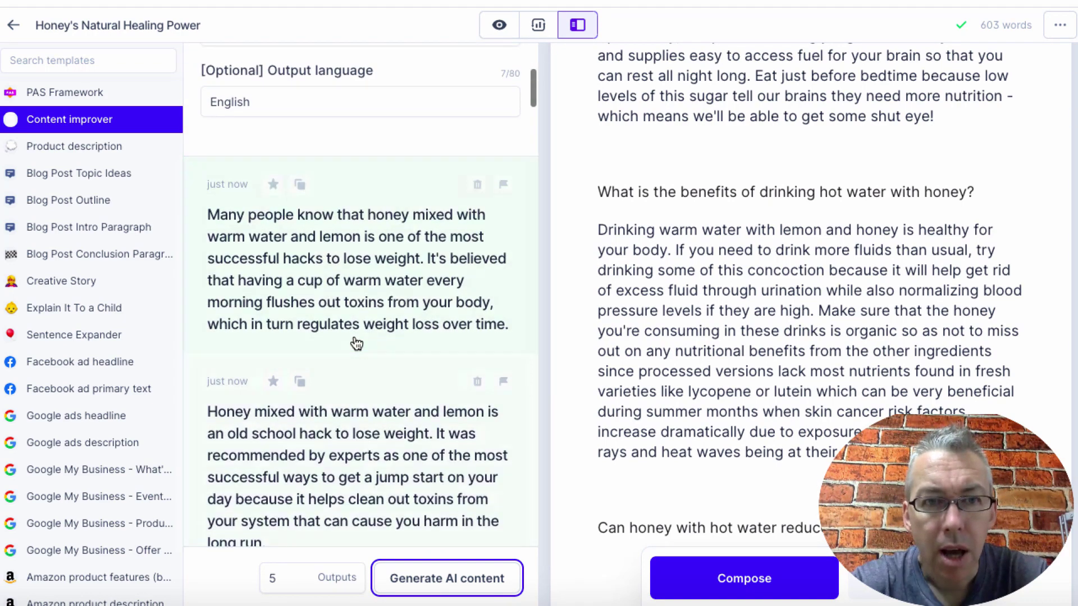
{"action": "left_click", "coordinate": [297, 186]}
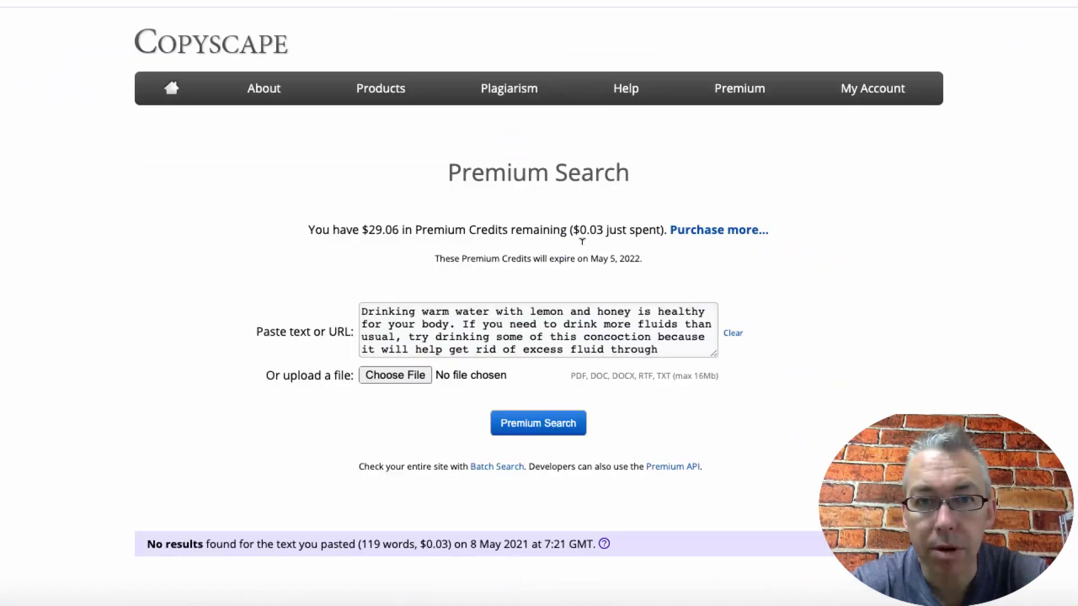
Replace the text in Copyscape with the copied "Many people know" output, run a premium search on it and review the matches.
{"action": "key", "text": "super+a"}
{"action": "key", "text": "BackSpace"}
{"action": "key", "text": "super+v"}
{"action": "left_click", "coordinate": [551, 434]}
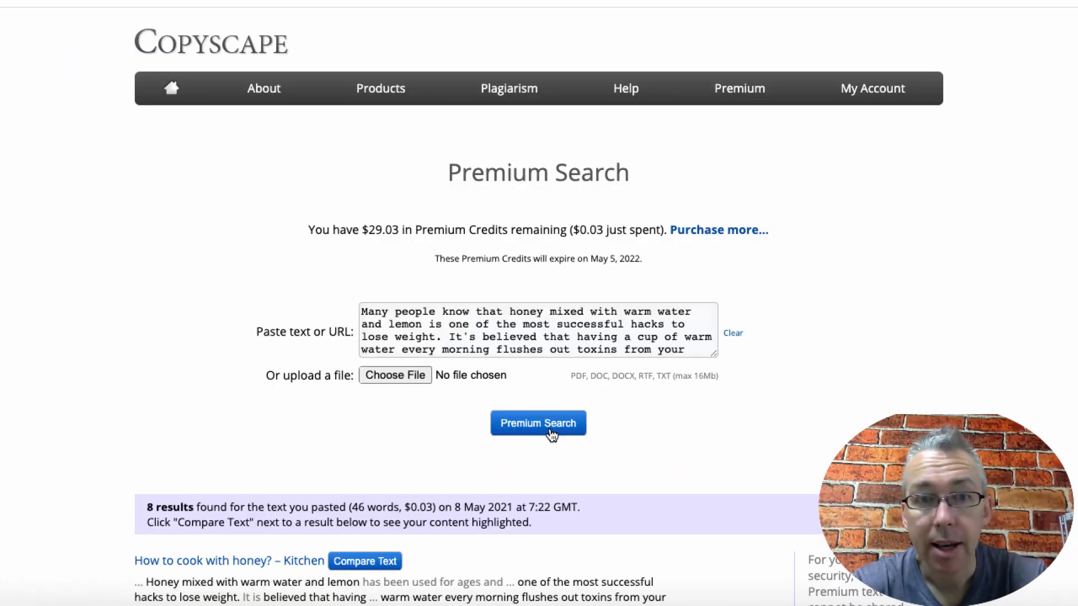
{"action": "scroll", "coordinate": [551, 434], "scroll_direction": "down", "scroll_amount": 1}
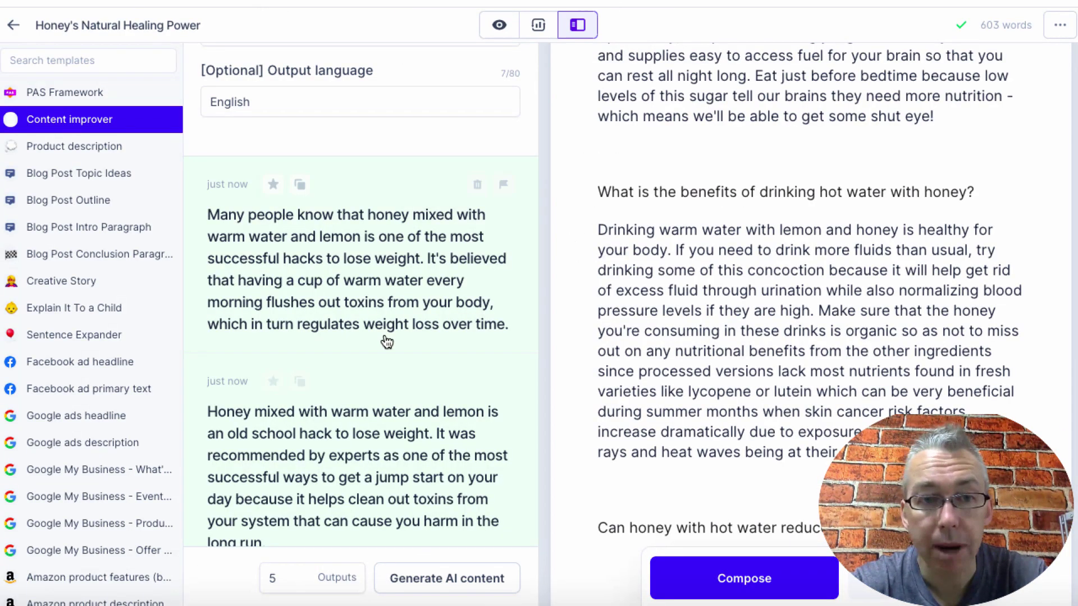
Read through the other weight-loss outputs and copy the one beginning "Eager to lose weight, people have been mixing honey".
{"action": "scroll", "coordinate": [337, 451], "scroll_direction": "down", "scroll_amount": 5}
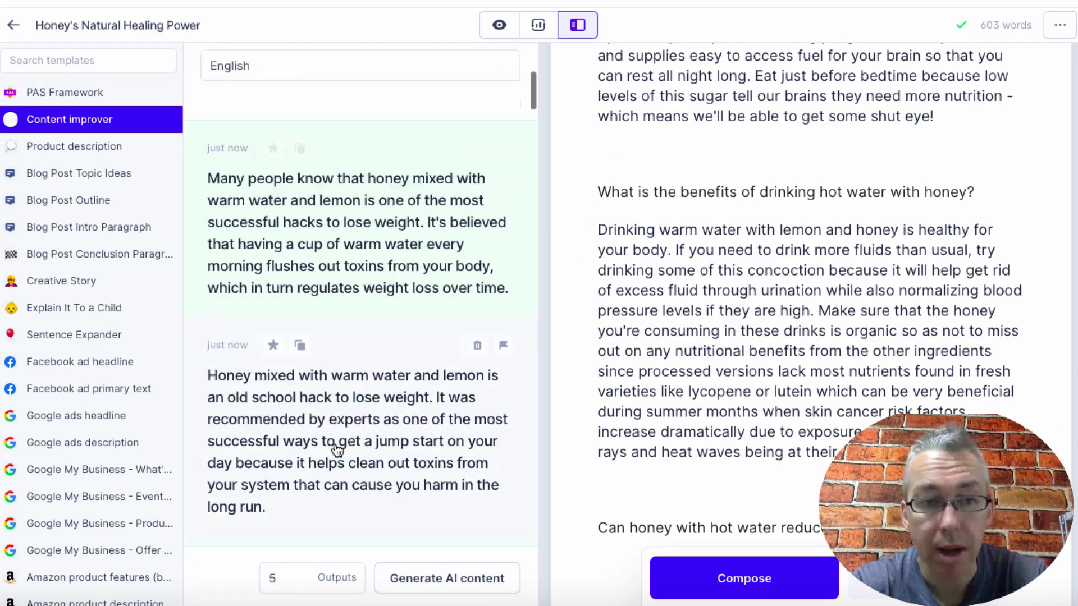
{"action": "scroll", "coordinate": [337, 451], "scroll_direction": "down", "scroll_amount": 3}
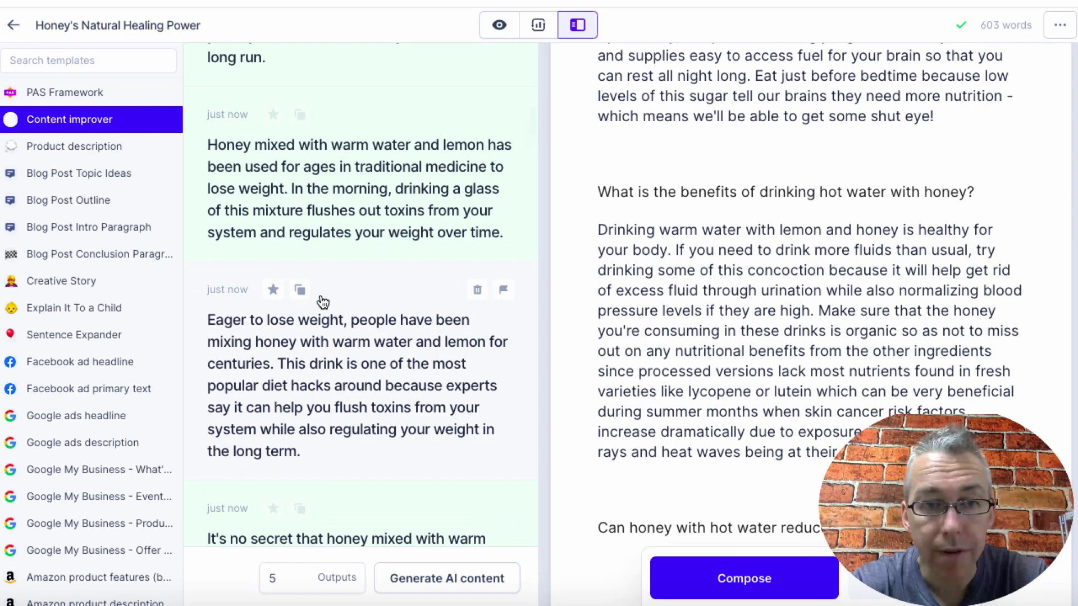
{"action": "left_click", "coordinate": [300, 291]}
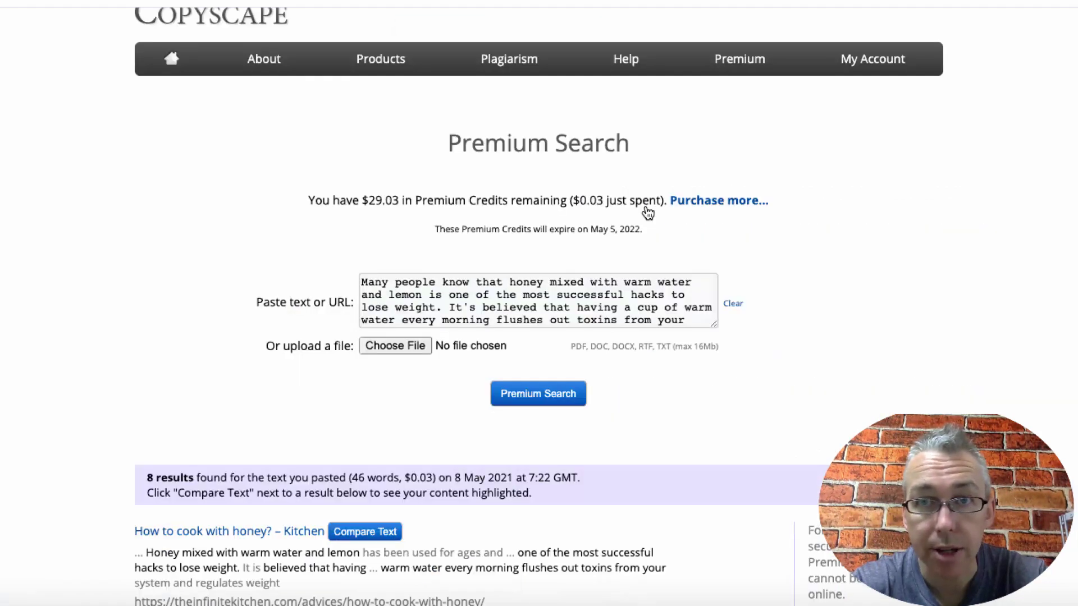
Replace the text in Copyscape with the copied "Eager to lose weight" output and run a premium search on it.
{"action": "key", "text": "ctrl+a"}
{"action": "key", "text": "BackSpace"}
{"action": "key", "text": "ctrl+v"}
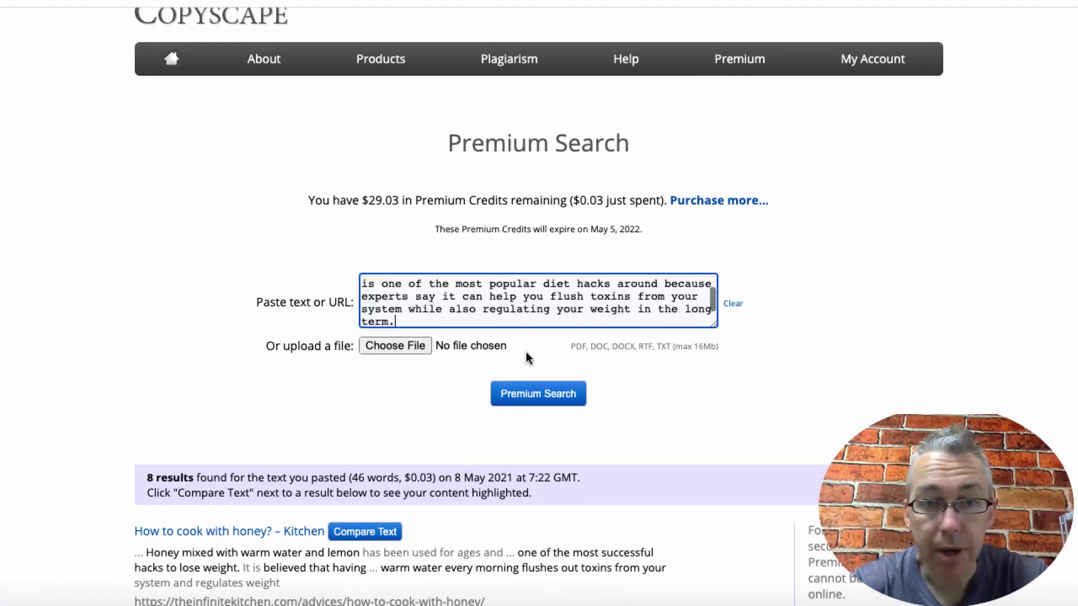
{"action": "left_click", "coordinate": [535, 394]}
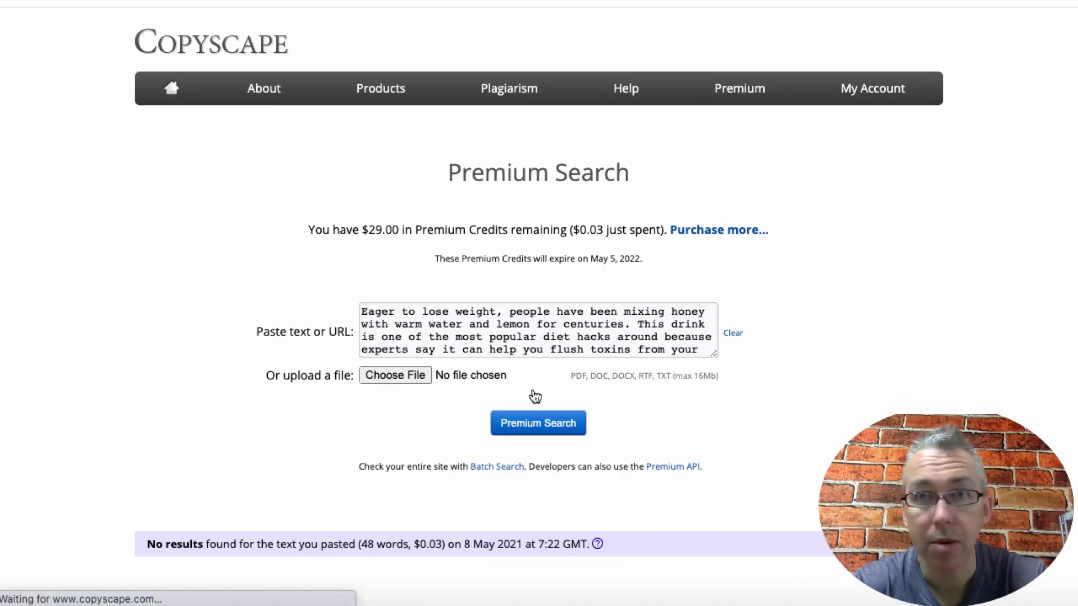
Copy the checked text from Copyscape and paste it below "Can honey with hot water reduce weight?" in the Conversion.ai document.
{"action": "left_click", "coordinate": [502, 337]}
{"action": "key", "text": "ctrl+a"}
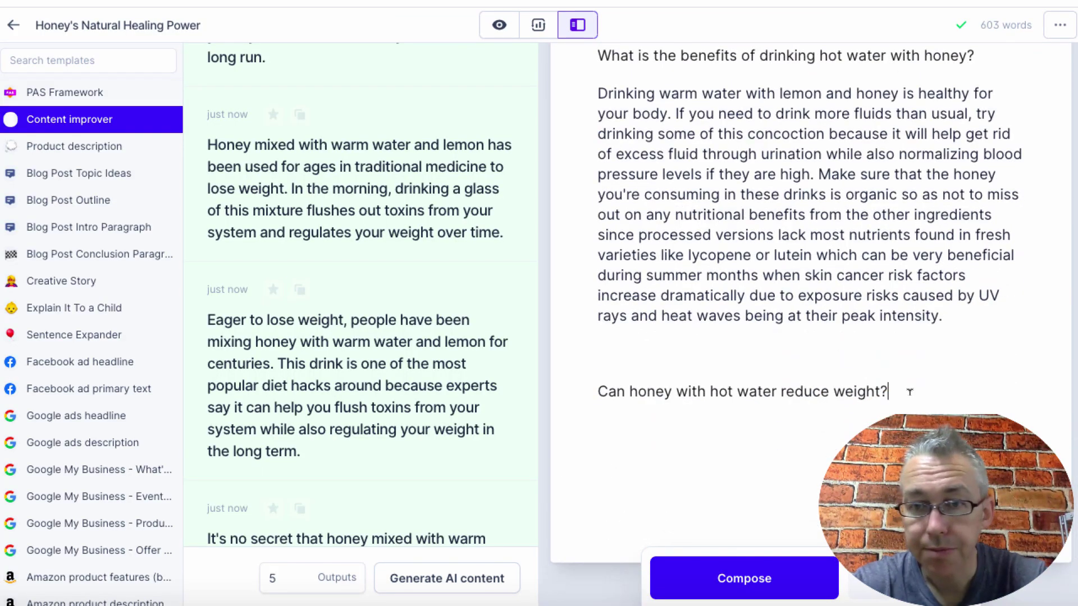
{"action": "key", "text": "Return"}
{"action": "key", "text": "Return"}
{"action": "key", "text": "ctrl+v"}
{"action": "scroll", "coordinate": [864, 379], "scroll_direction": "down", "scroll_amount": 3}
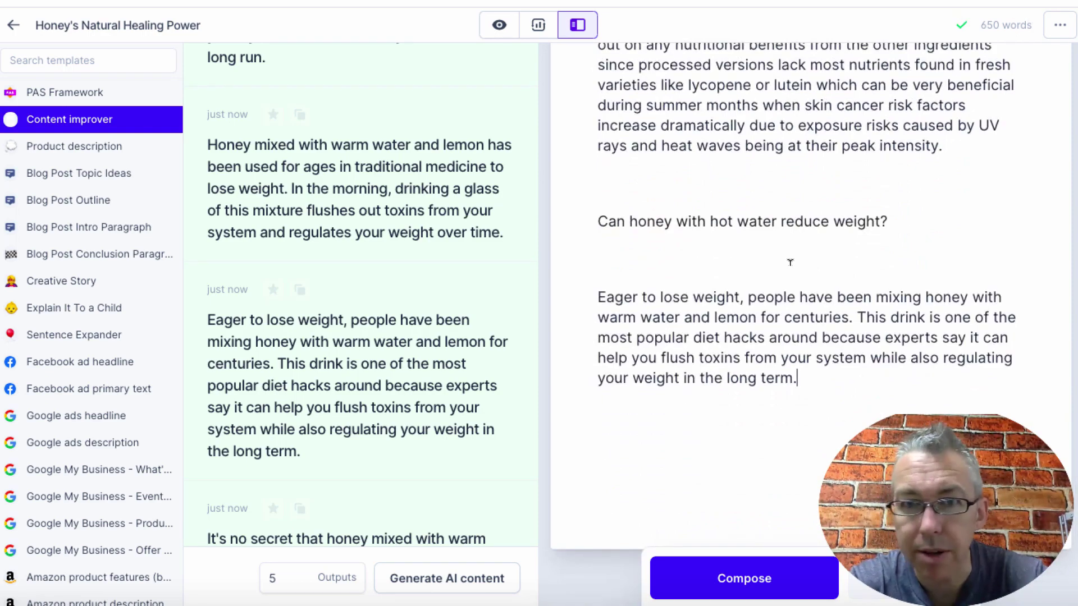
Compose more AI text after the weight-loss answer and complete its cut-off last sentence with "routine".
{"action": "scroll", "coordinate": [790, 258], "scroll_direction": "up", "scroll_amount": 2}
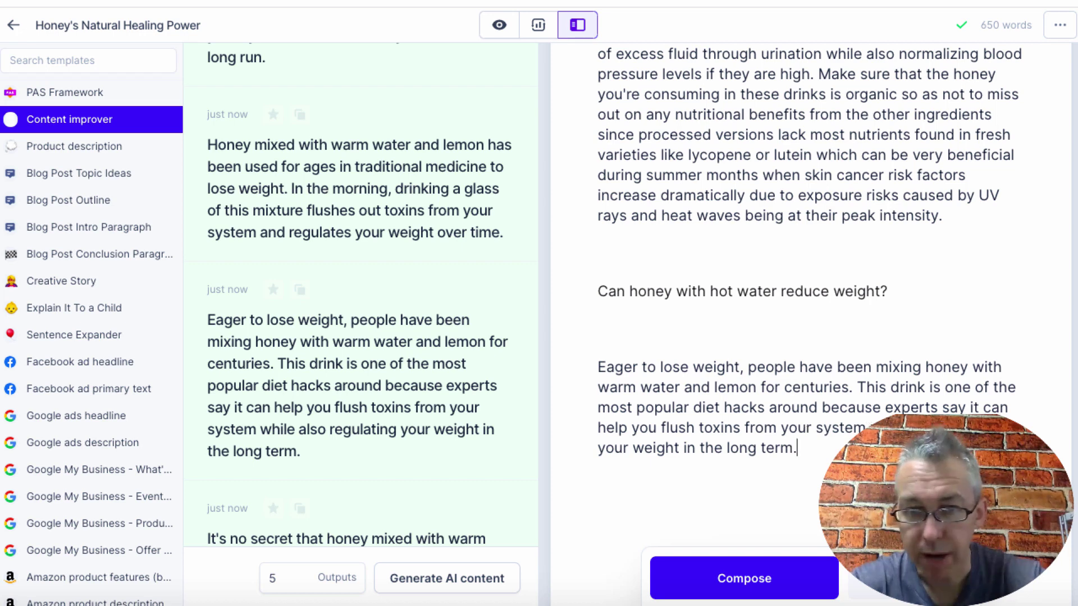
{"action": "left_click", "coordinate": [769, 580]}
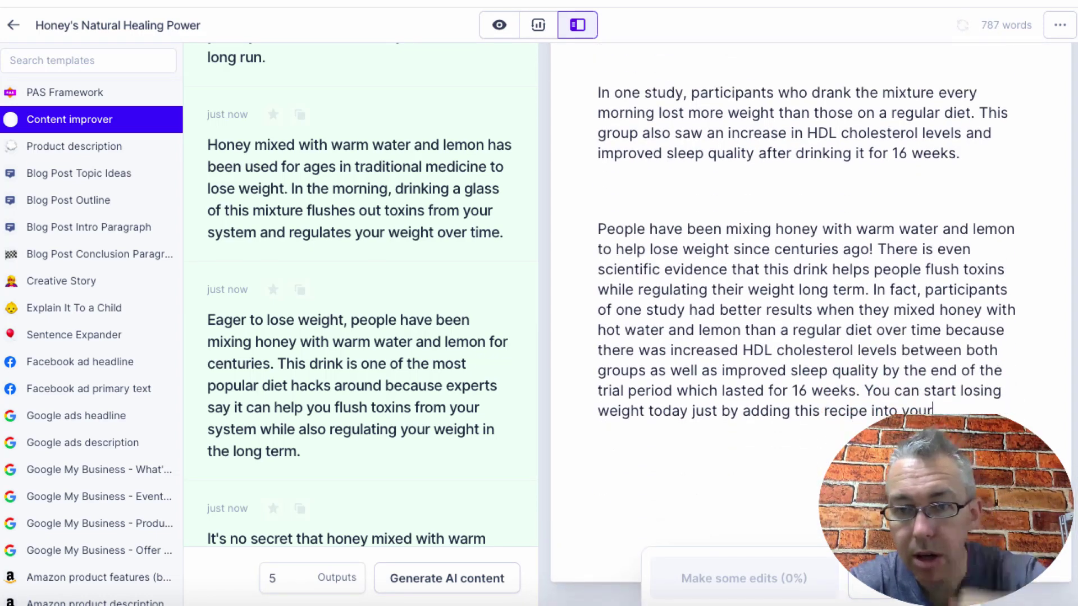
{"action": "left_click", "coordinate": [936, 410]}
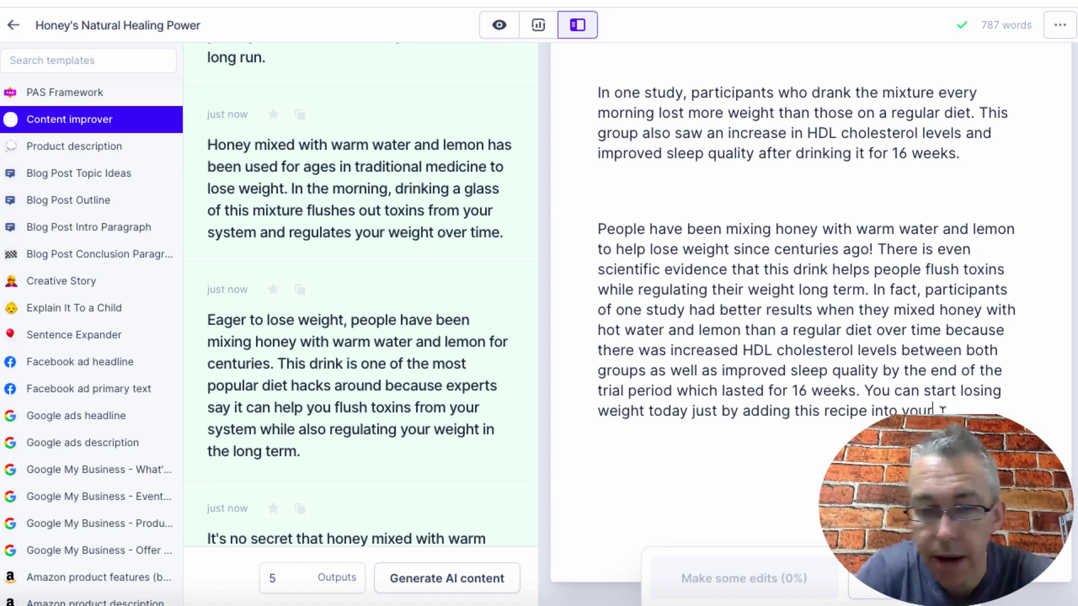
{"action": "type", "text": "routine"}
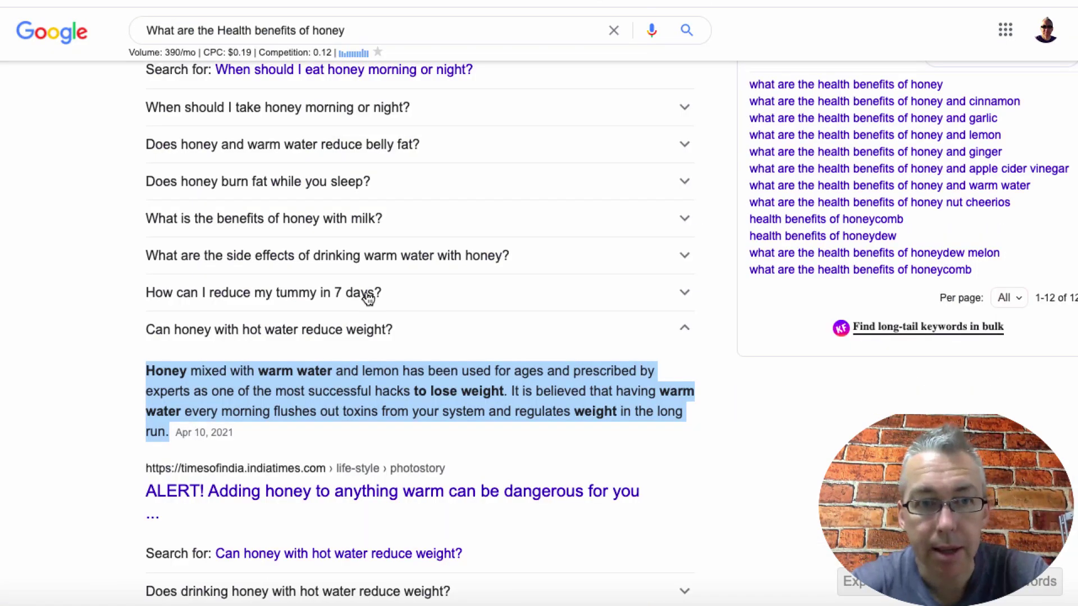
Copy the People also ask question "Is honey and hot water good for your lungs?" from Google and paste it at the document's end.
{"action": "scroll", "coordinate": [367, 297], "scroll_direction": "down", "scroll_amount": 3}
{"action": "scroll", "coordinate": [367, 297], "scroll_direction": "down", "scroll_amount": 8}
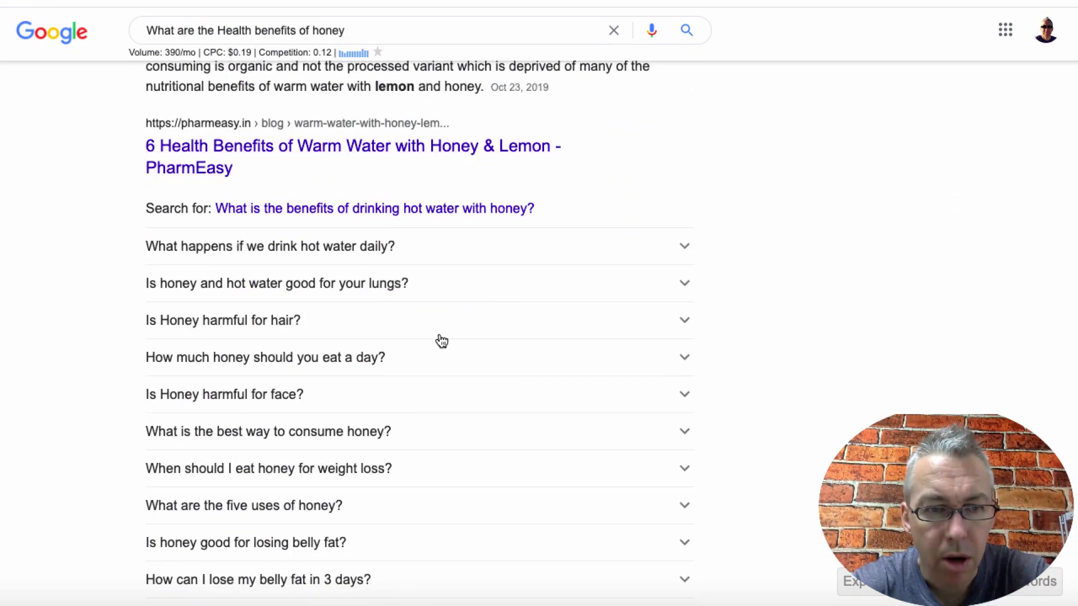
{"action": "left_click", "coordinate": [425, 367]}
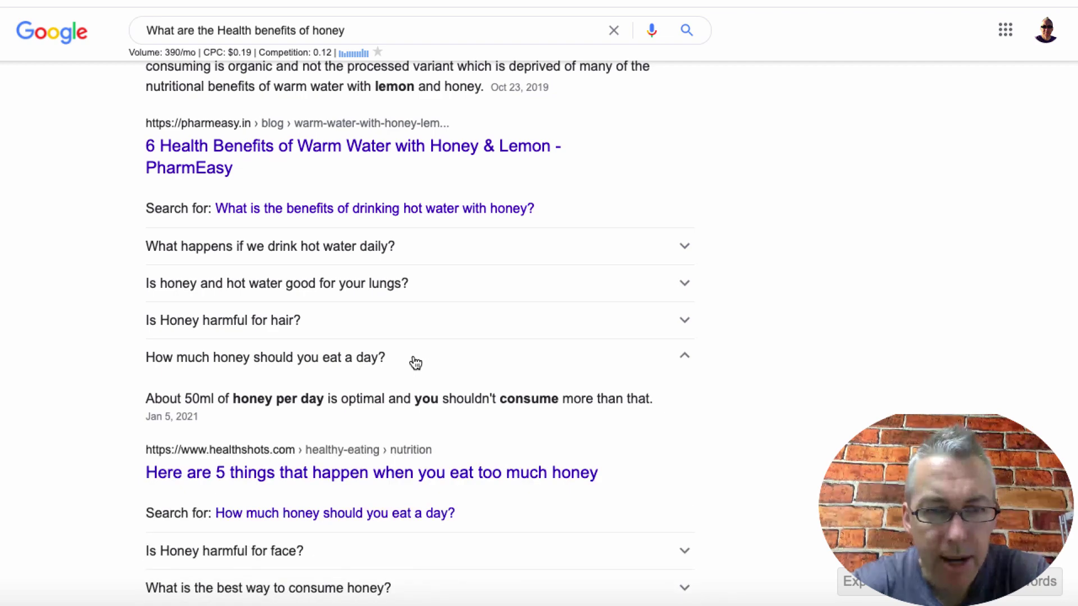
{"action": "left_click", "coordinate": [415, 362]}
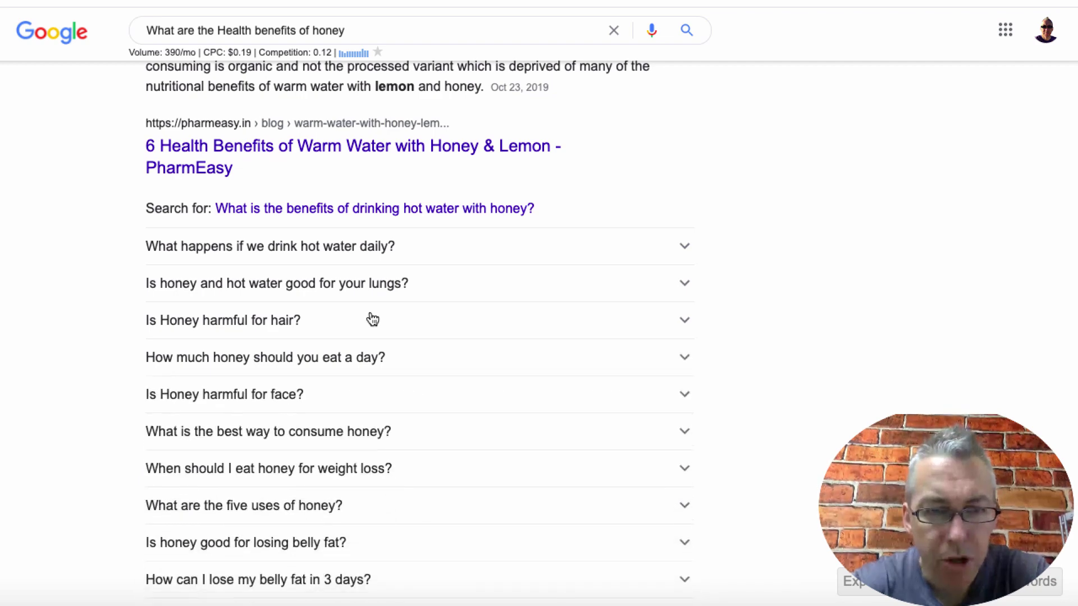
{"action": "left_click", "coordinate": [414, 289]}
{"action": "left_click_drag", "start_coordinate": [419, 284], "coordinate": [149, 282]}
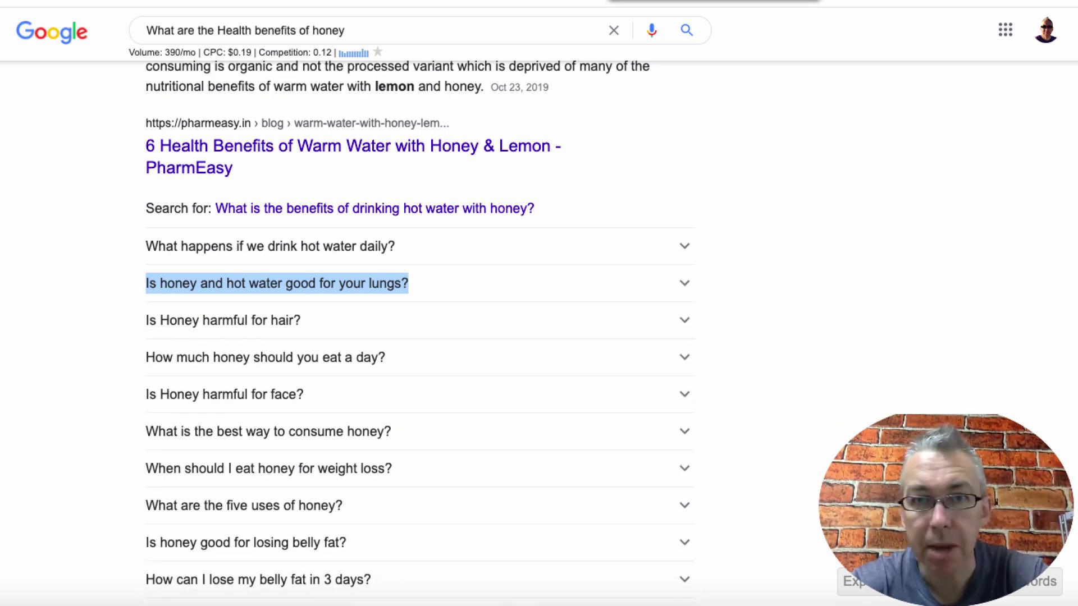
{"action": "key", "text": "ctrl+Tab"}
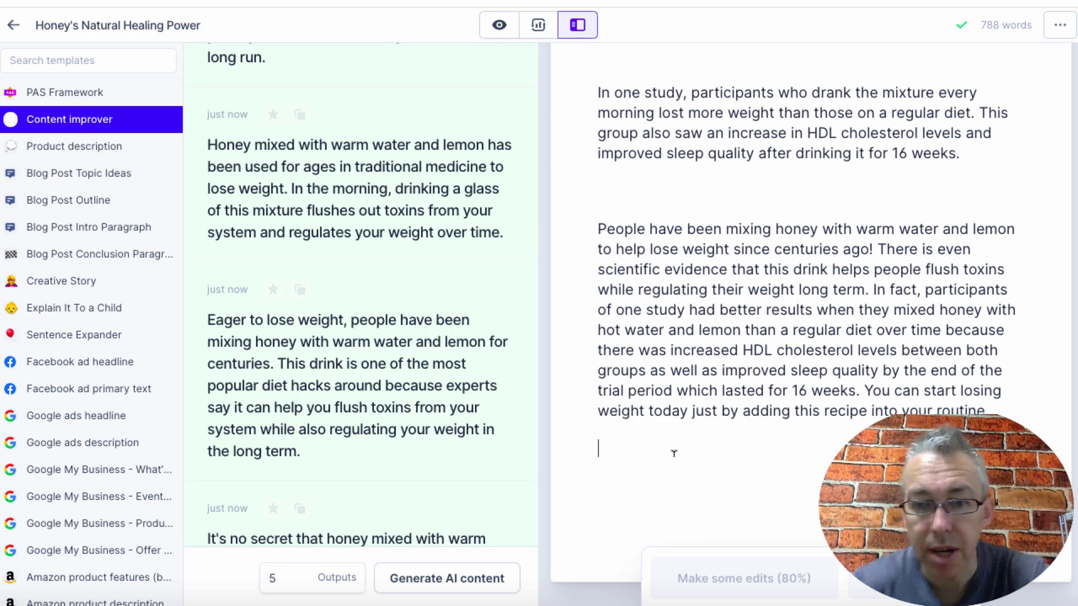
{"action": "key", "text": "ctrl+v"}
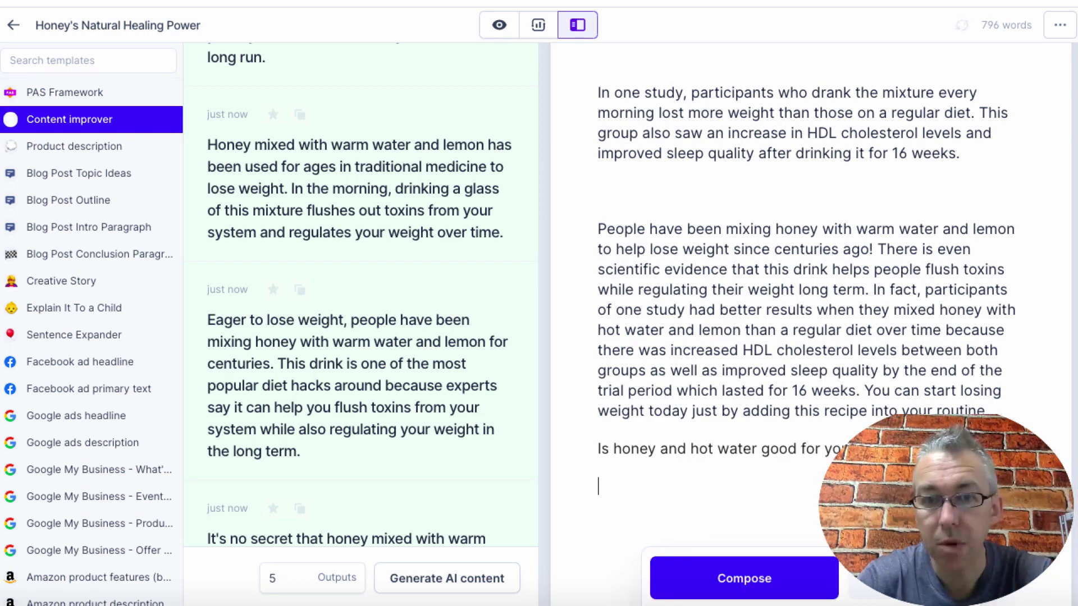
Copy Google's answer to the lungs question, put it into the Content improver in place of the old text, and generate 5 outputs.
{"action": "key", "text": "ctrl+Tab"}
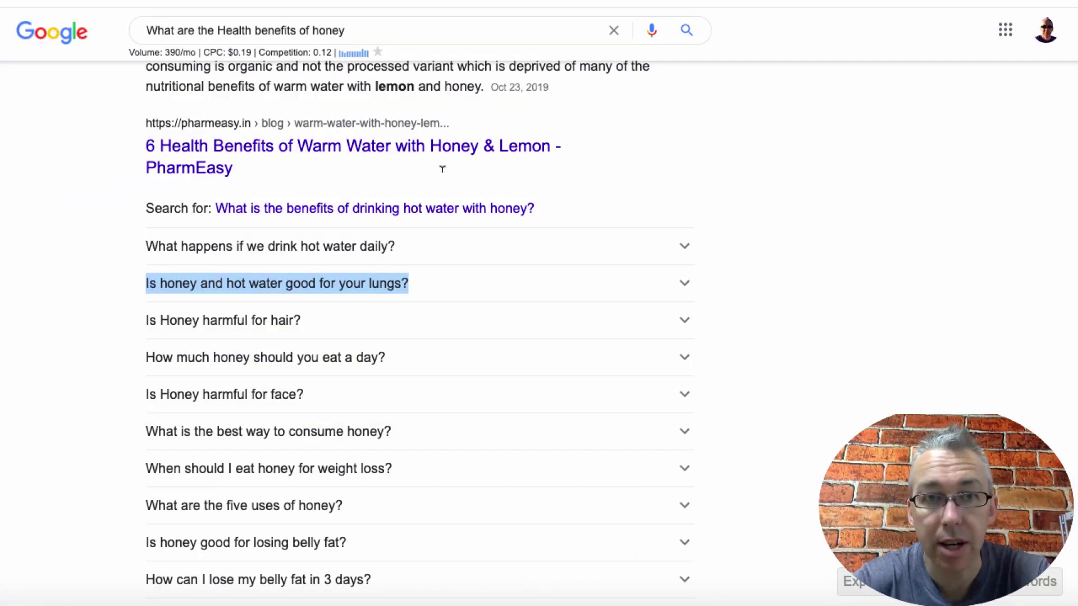
{"action": "left_click", "coordinate": [391, 285]}
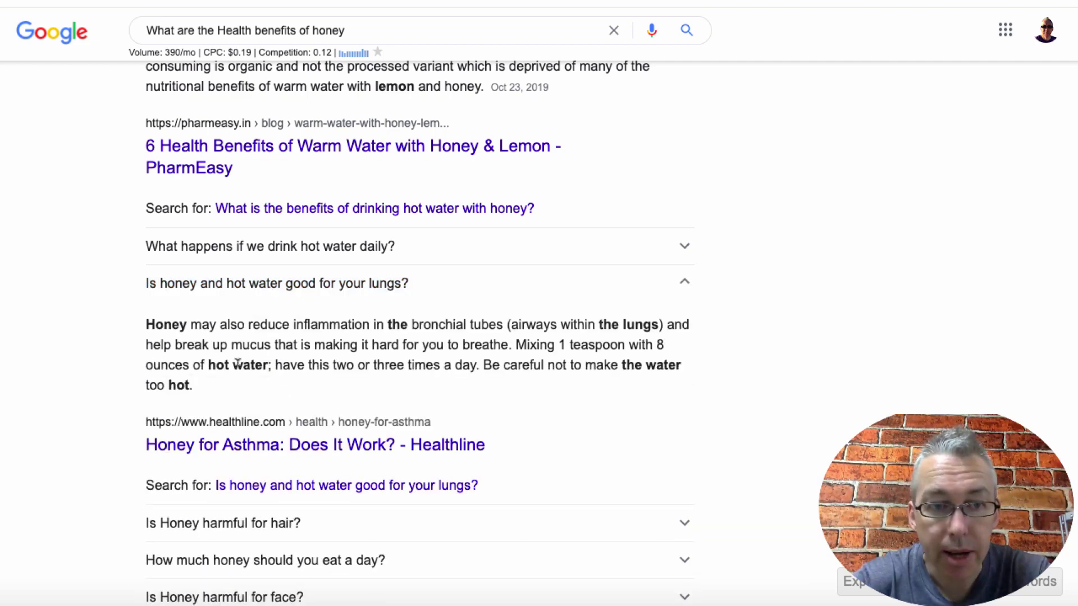
{"action": "left_click_drag", "start_coordinate": [196, 386], "coordinate": [148, 324]}
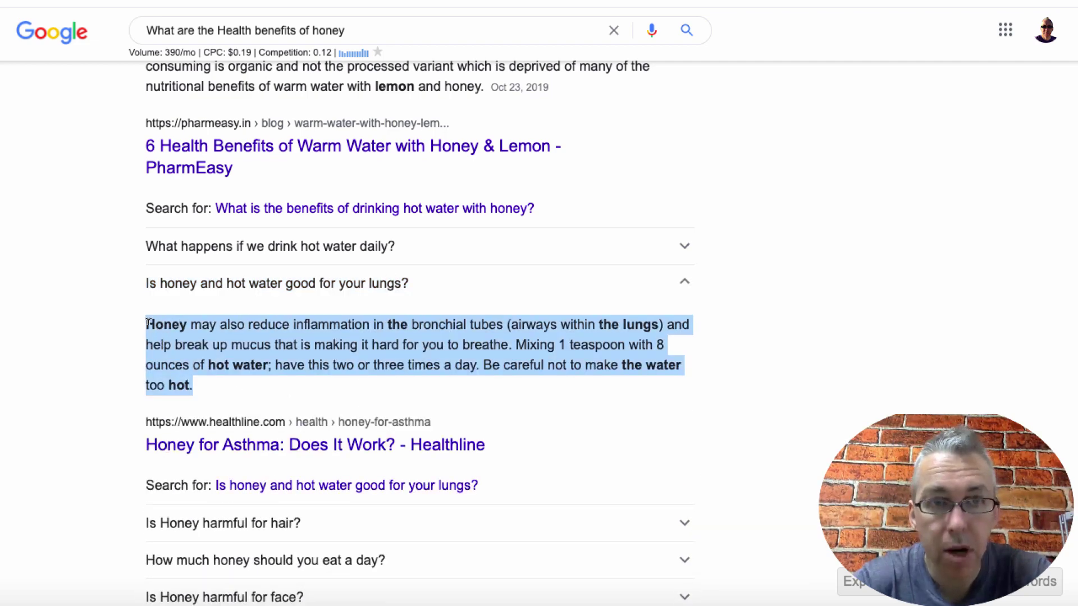
{"action": "key", "text": "ctrl+Tab"}
{"action": "scroll", "coordinate": [325, 300], "scroll_direction": "up", "scroll_amount": 10}
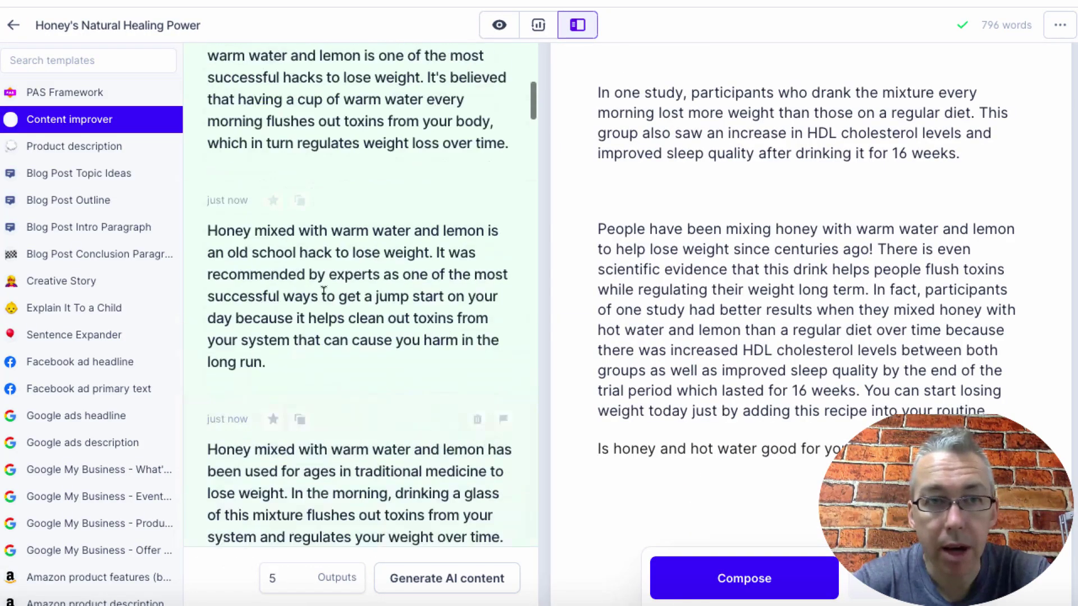
{"action": "left_click", "coordinate": [356, 282]}
{"action": "key", "text": "ctrl+a"}
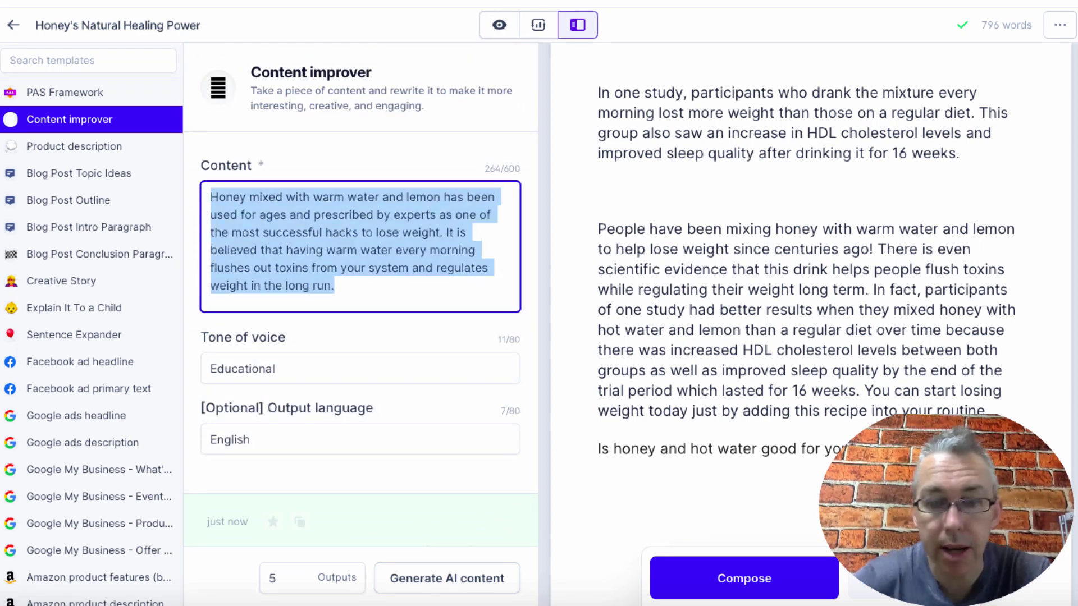
{"action": "key", "text": "BackSpace"}
{"action": "key", "text": "ctrl+v"}
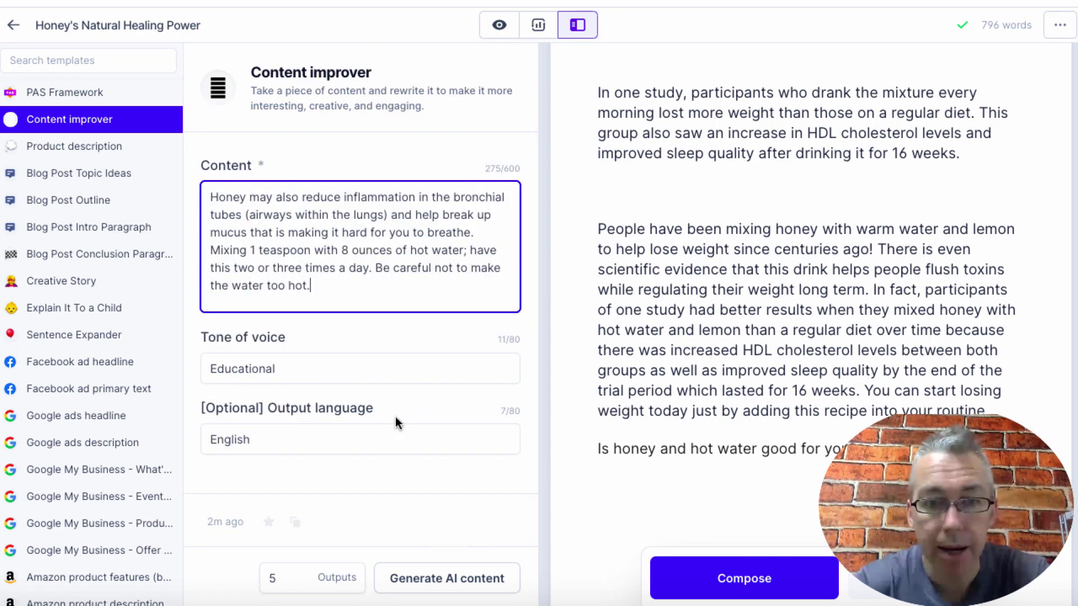
{"action": "left_click", "coordinate": [430, 581]}
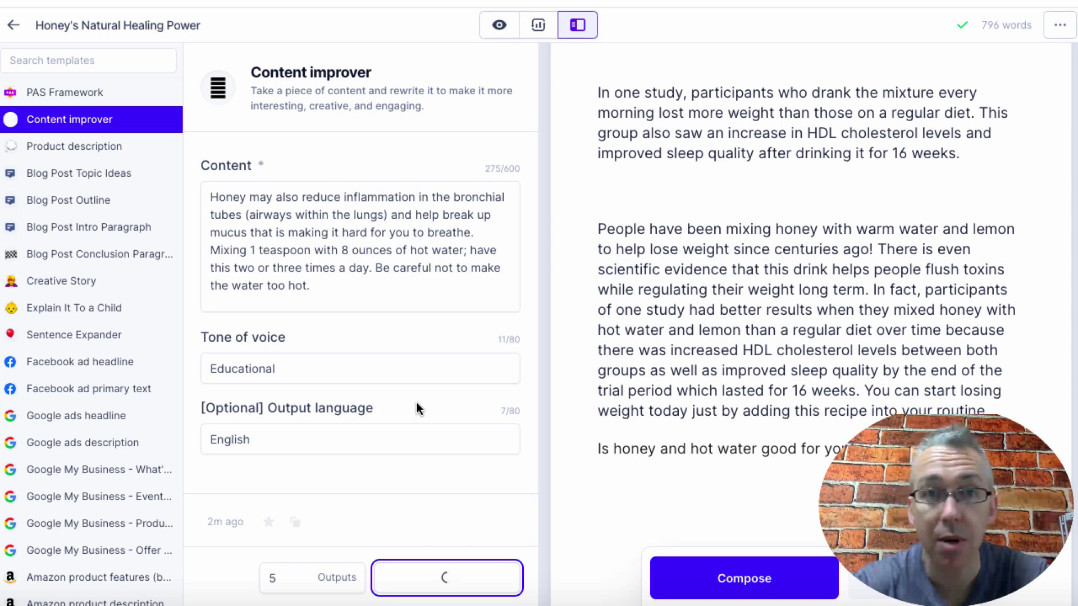
Copy the lungs output that ends with honey evaporating "quickly before reaching your throat!" and paste it below the lungs question.
{"action": "scroll", "coordinate": [367, 287], "scroll_direction": "down", "scroll_amount": 10}
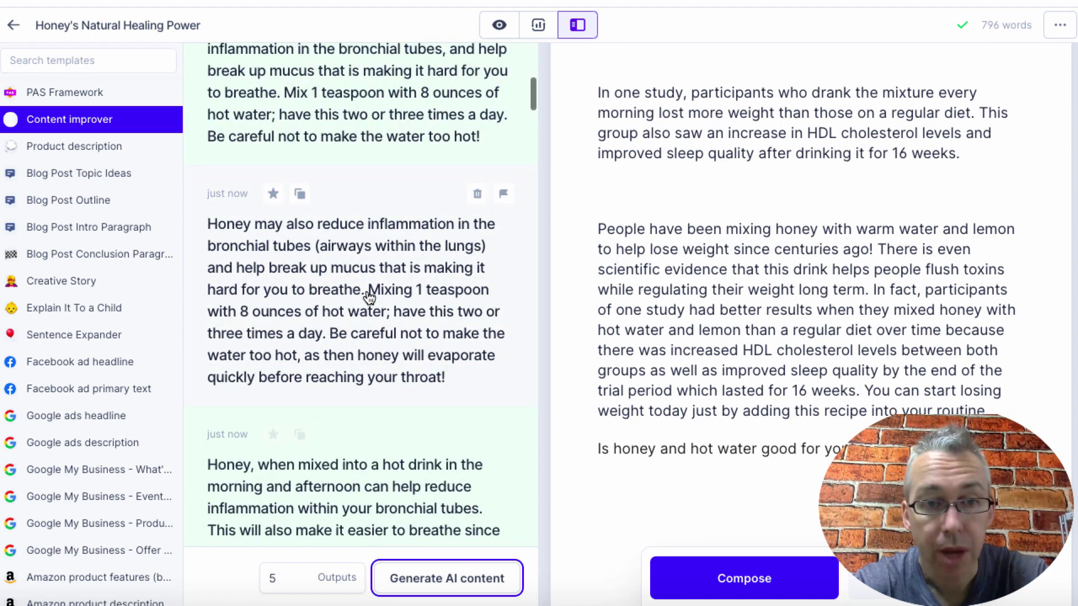
{"action": "left_click", "coordinate": [301, 194]}
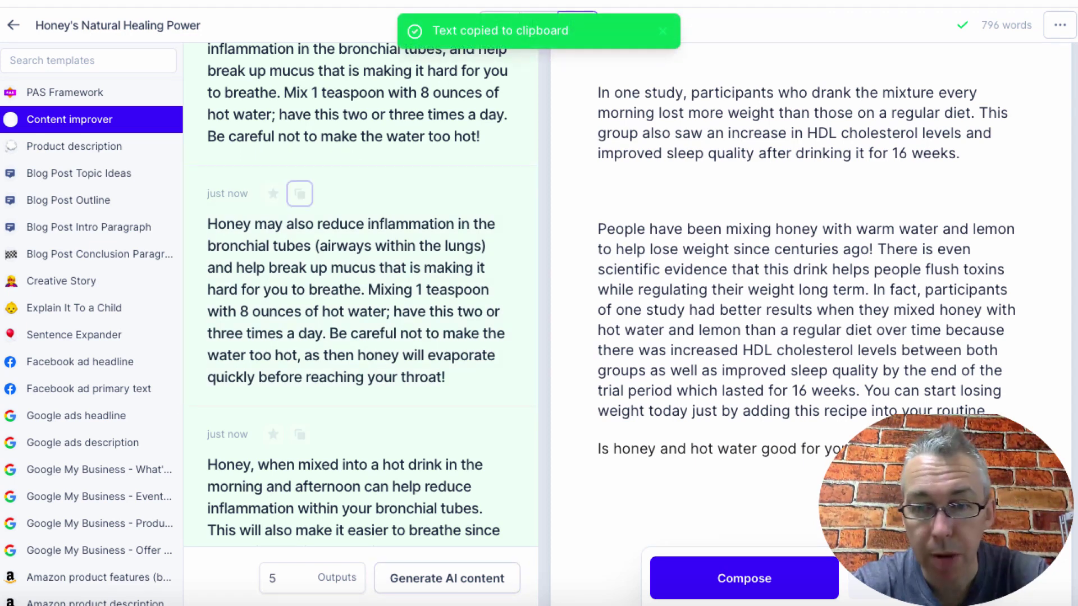
{"action": "left_click", "coordinate": [702, 484]}
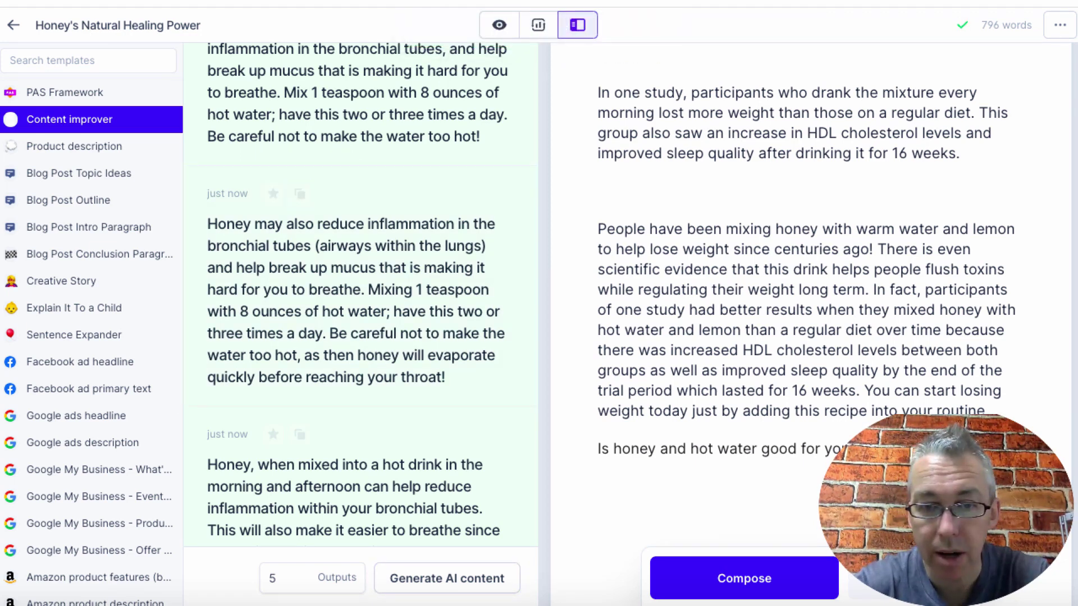
{"action": "key", "text": "ctrl+v"}
{"action": "scroll", "coordinate": [816, 391], "scroll_direction": "down", "scroll_amount": 3}
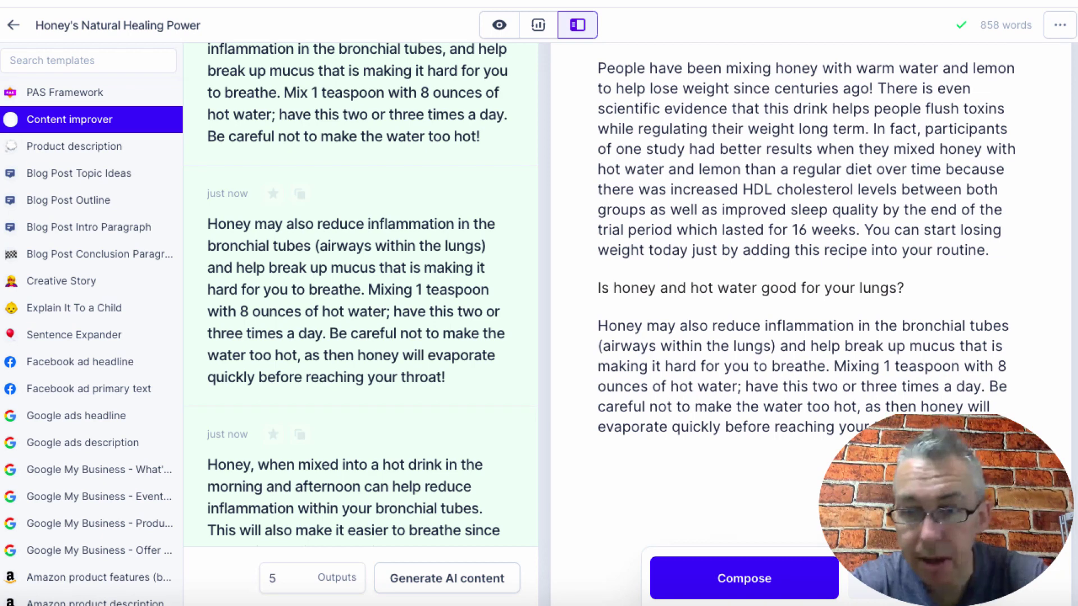
Compose more AI text after the lungs answer and delete the unfinished sentence beginning "The ancient Greeks thought that honey had healing powers".
{"action": "left_click", "coordinate": [761, 590]}
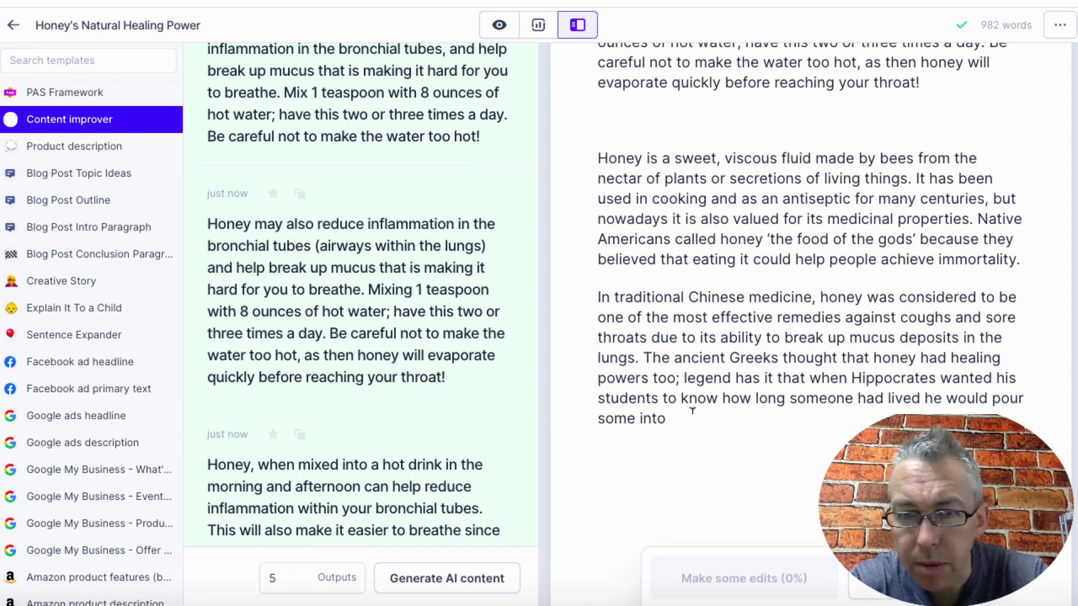
{"action": "left_click_drag", "start_coordinate": [690, 413], "coordinate": [646, 358]}
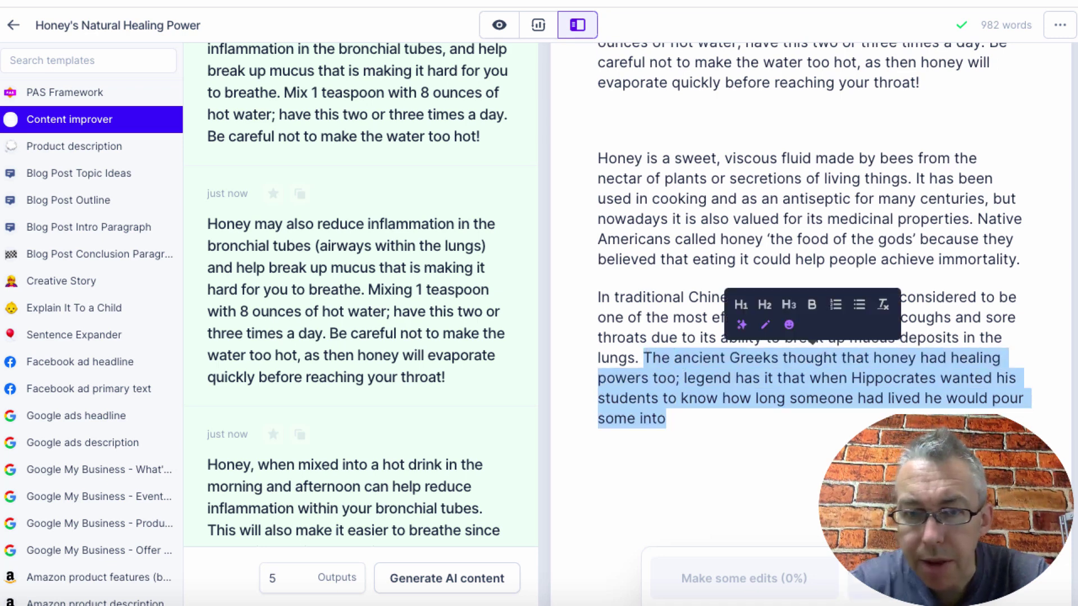
{"action": "key", "text": "BackSpace"}
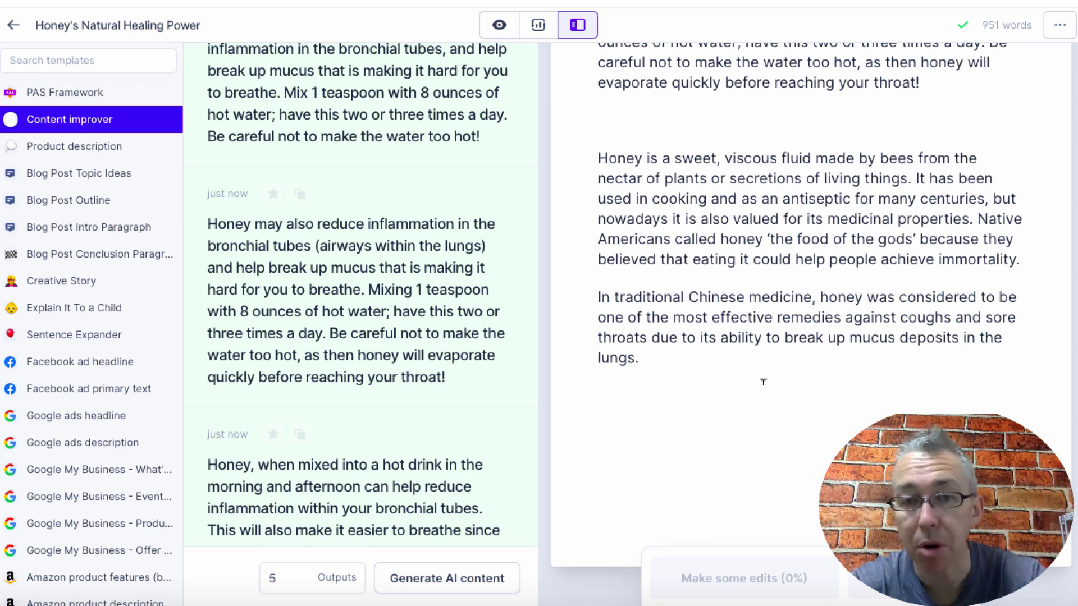
Add "This was particularly" after the sentence on mucus deposits in the lungs and compose more AI text from it.
{"action": "type", "text": "T"}
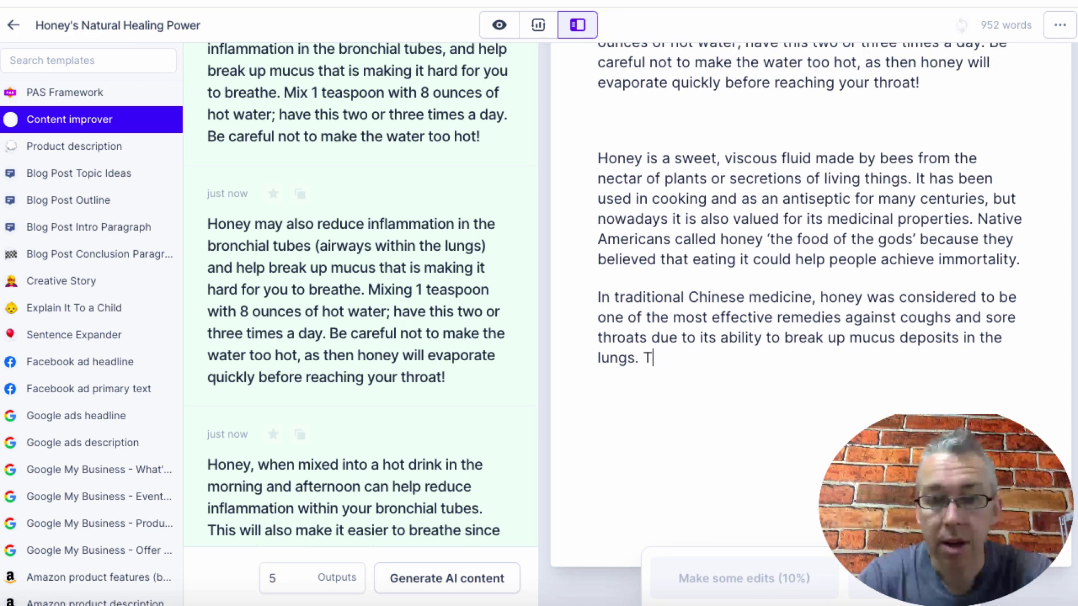
{"action": "type", "text": "his was part"}
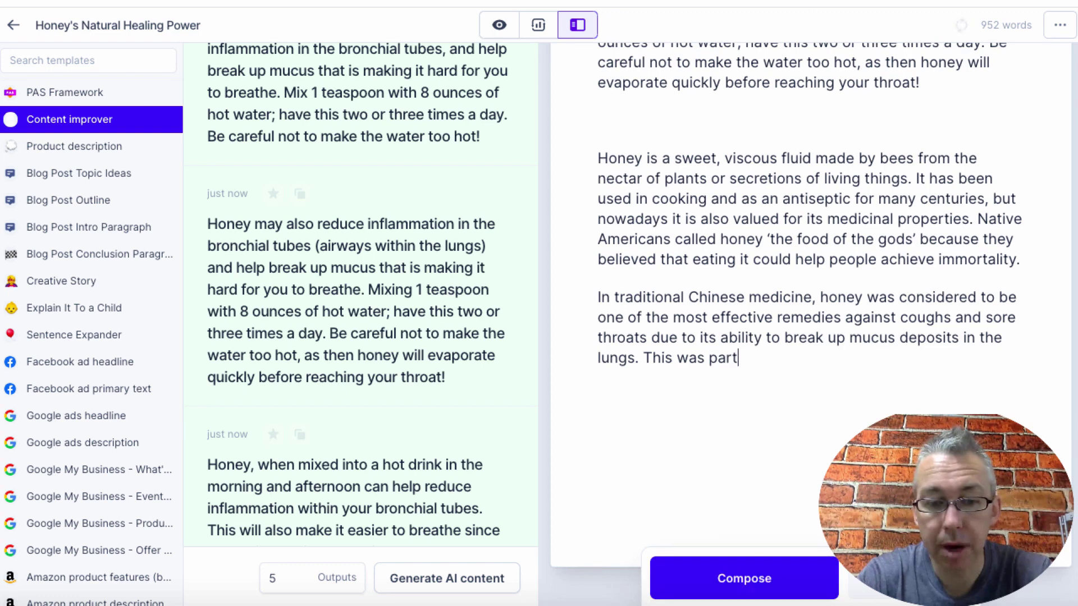
{"action": "type", "text": "icul"}
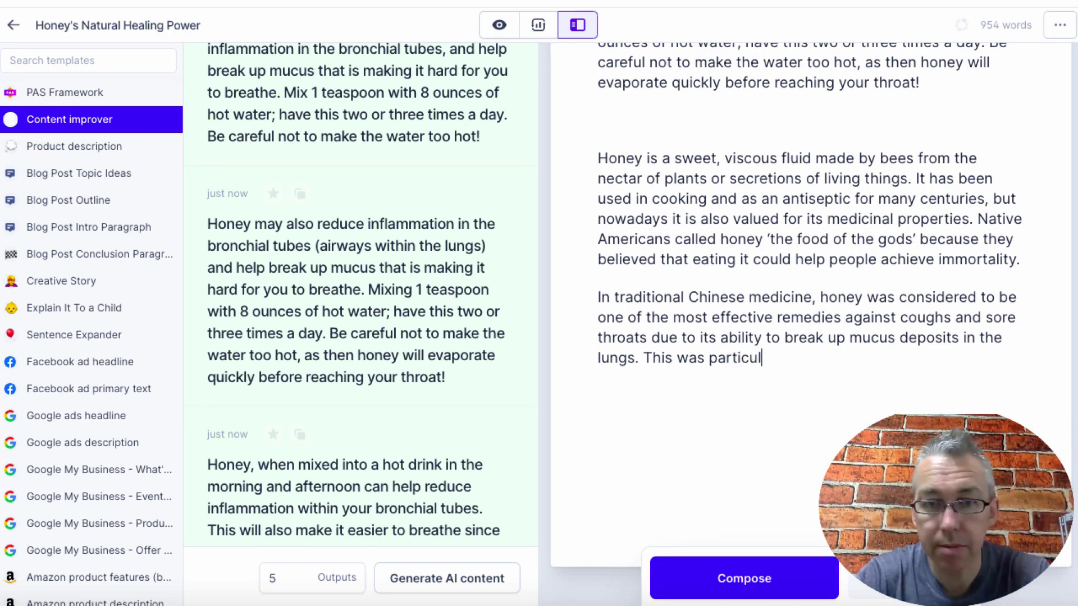
{"action": "type", "text": "arly"}
{"action": "key", "text": "BackSpace"}
{"action": "key", "text": "BackSpace"}
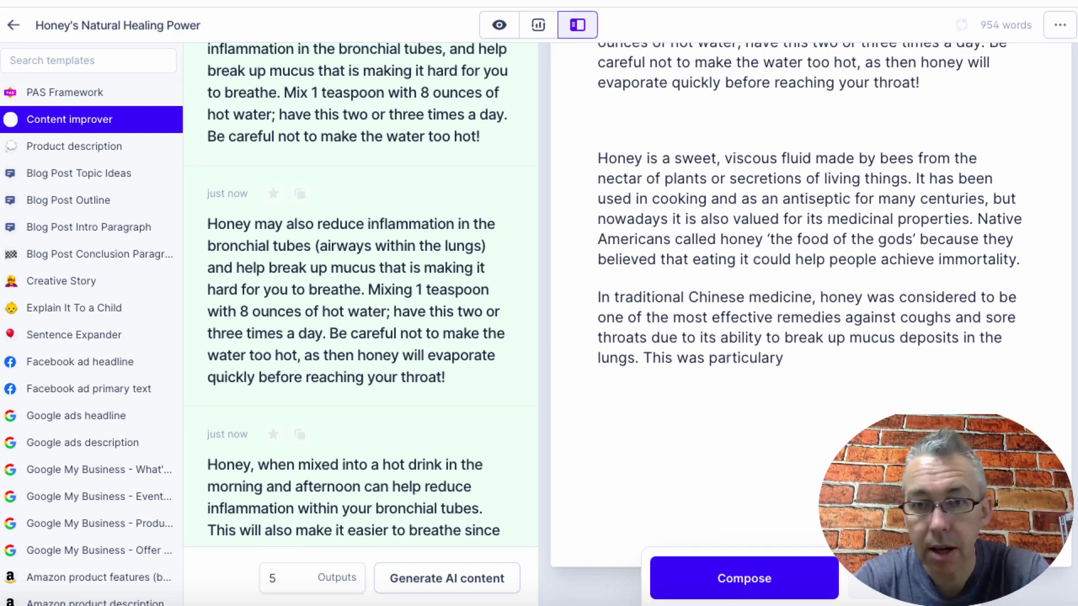
{"action": "type", "text": "y"}
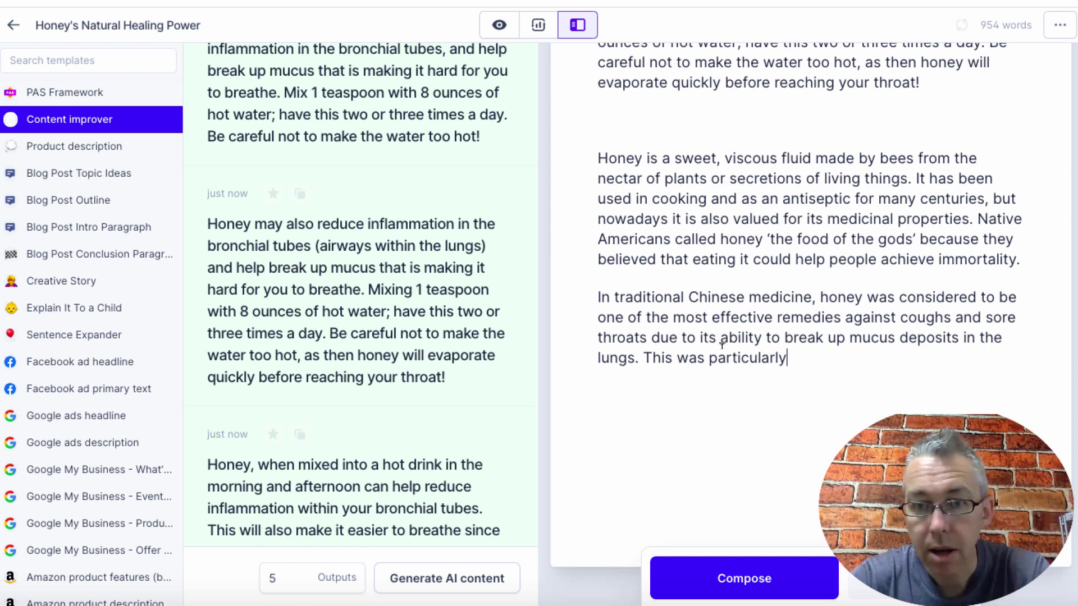
{"action": "left_click", "coordinate": [750, 580]}
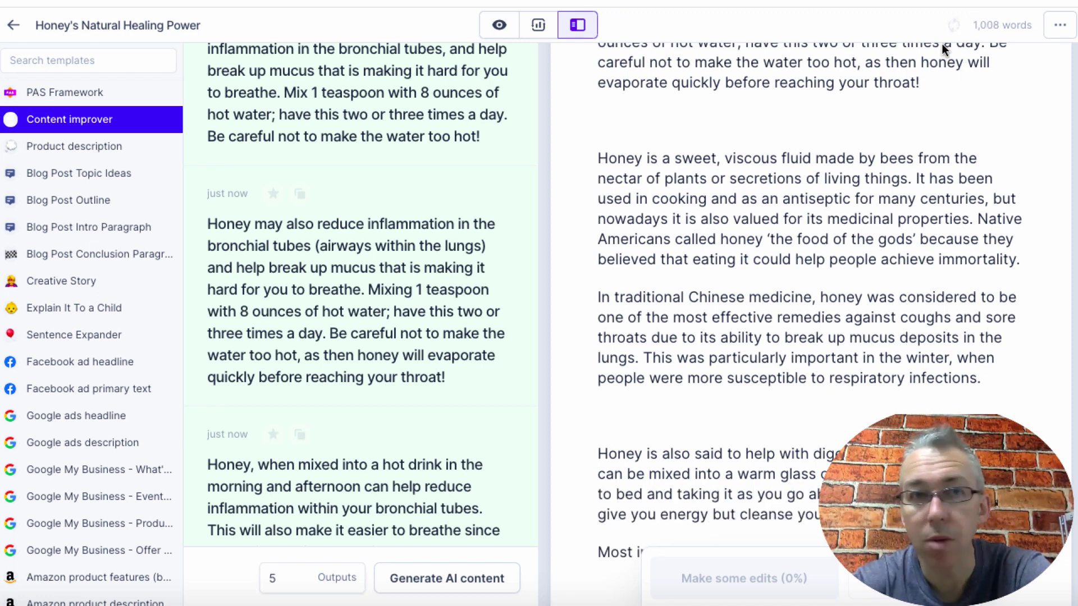
Switch to the Google online timer page and stop the running stopwatch.
{"action": "key", "text": "ctrl+Tab"}
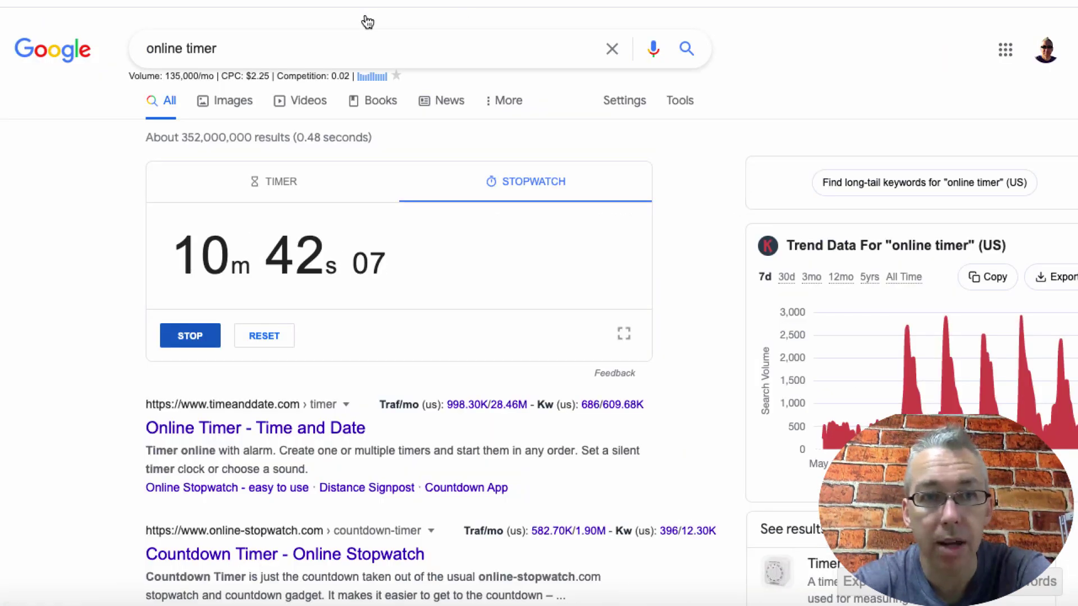
{"action": "key", "text": "space"}
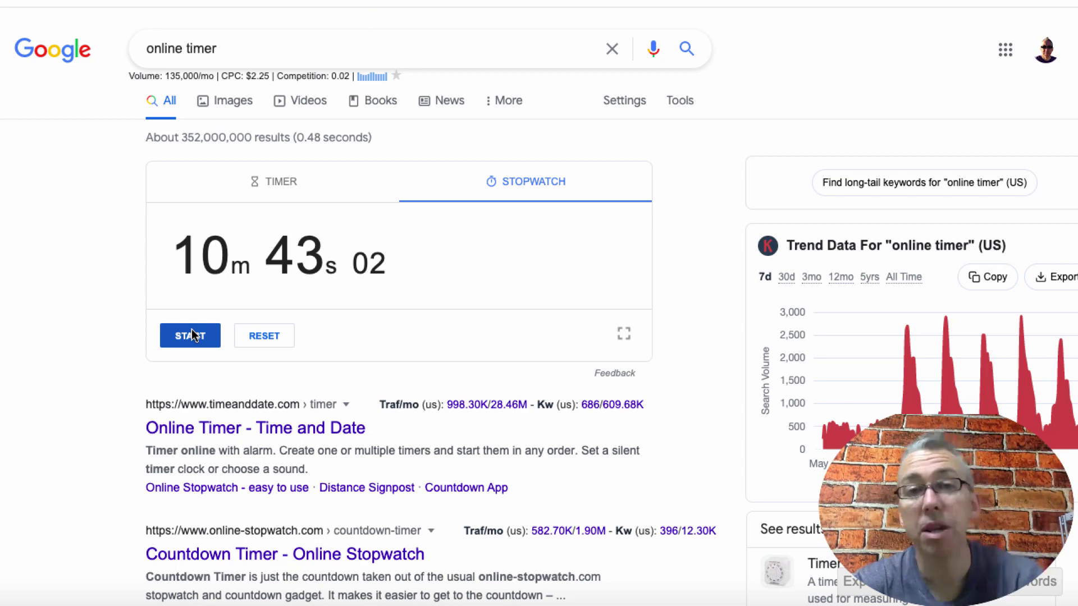